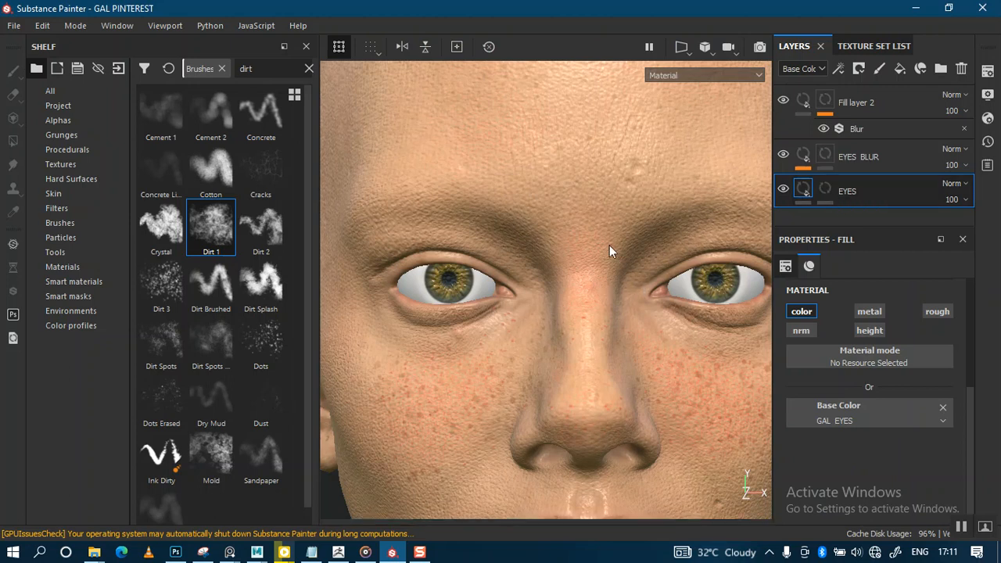
- Duplicate the EYES layer, place the copy beneath the original, and rename it EYE BASE
scroll(592, 233, up, 2)
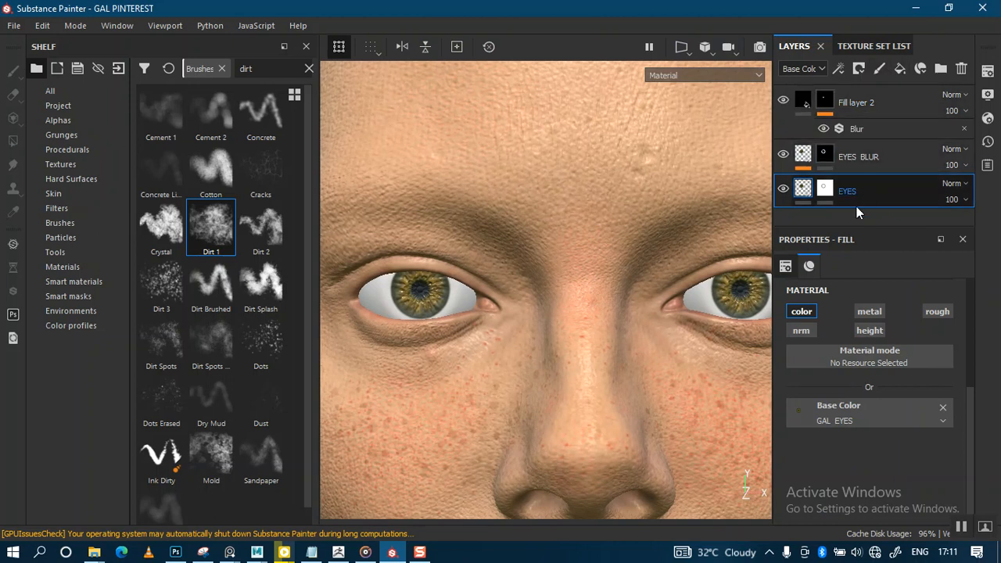
key(ctrl+d)
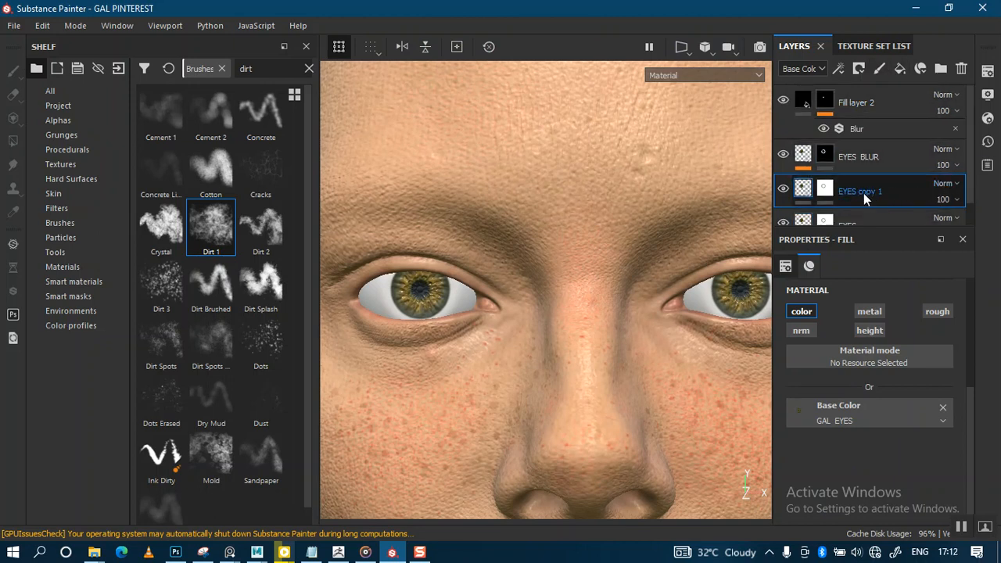
scroll(877, 188, down, 1)
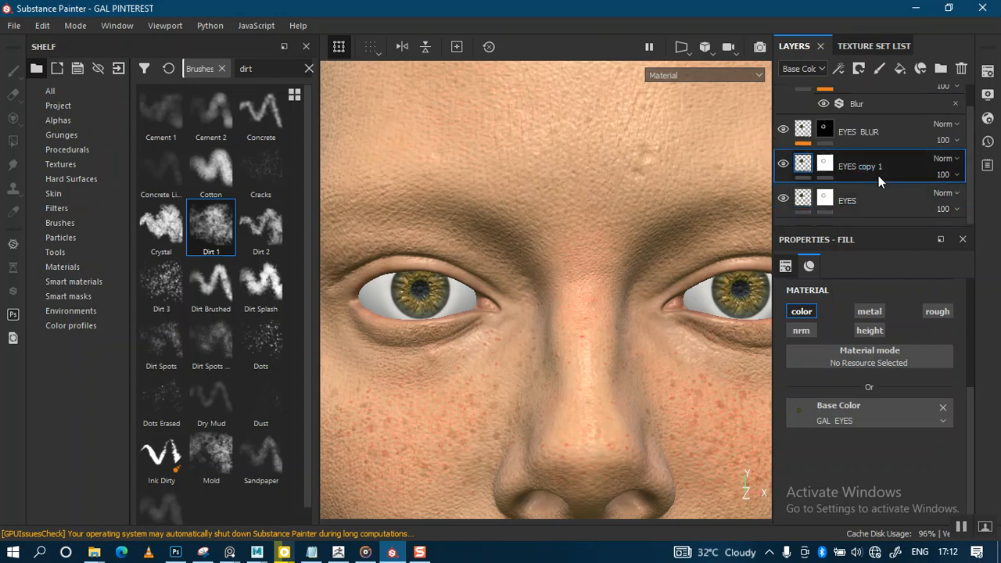
drag(859, 176, 861, 210)
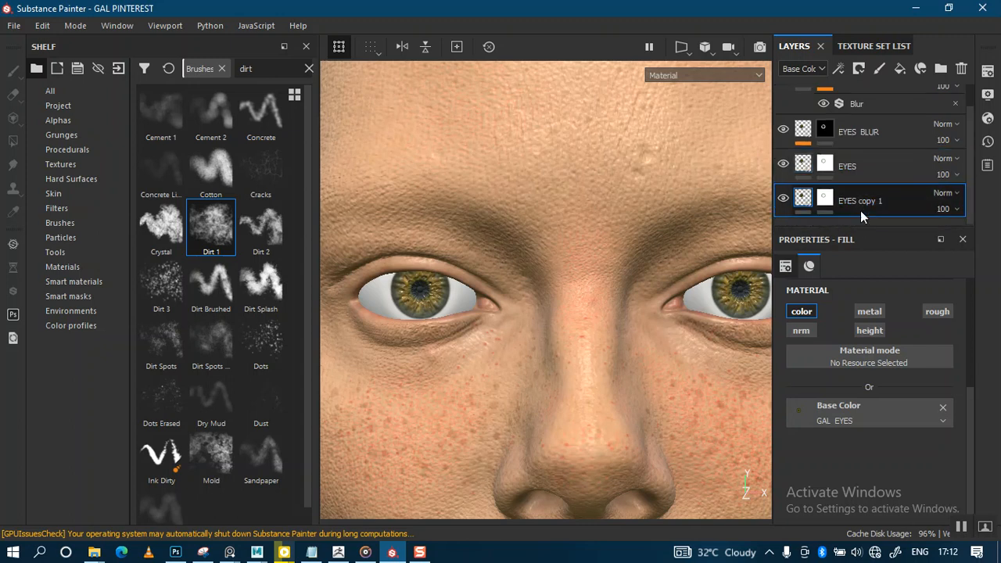
double_click(851, 203)
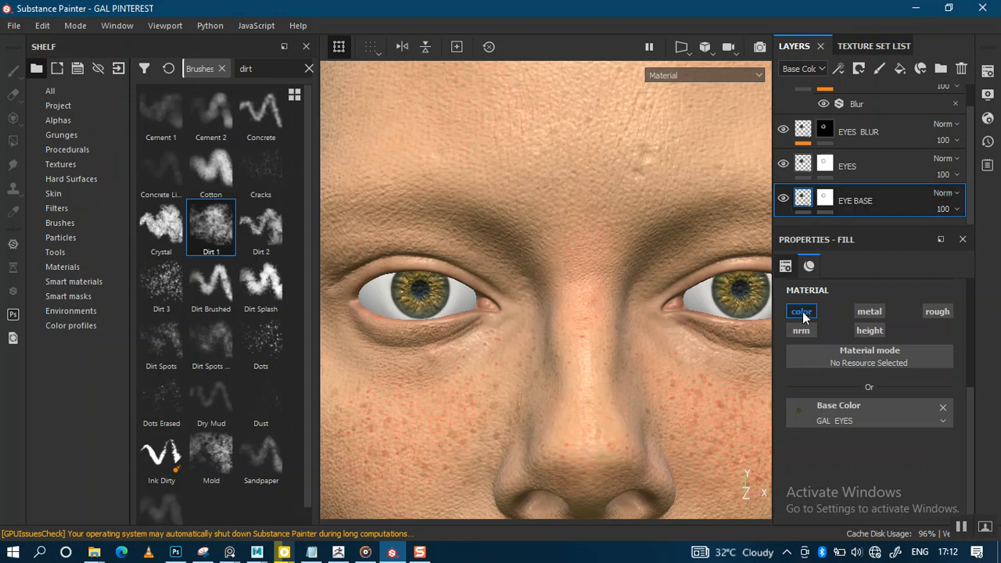
- Remove the GAL EYES texture from EYE BASE and set its base color to a uniform pale pink
click(943, 407)
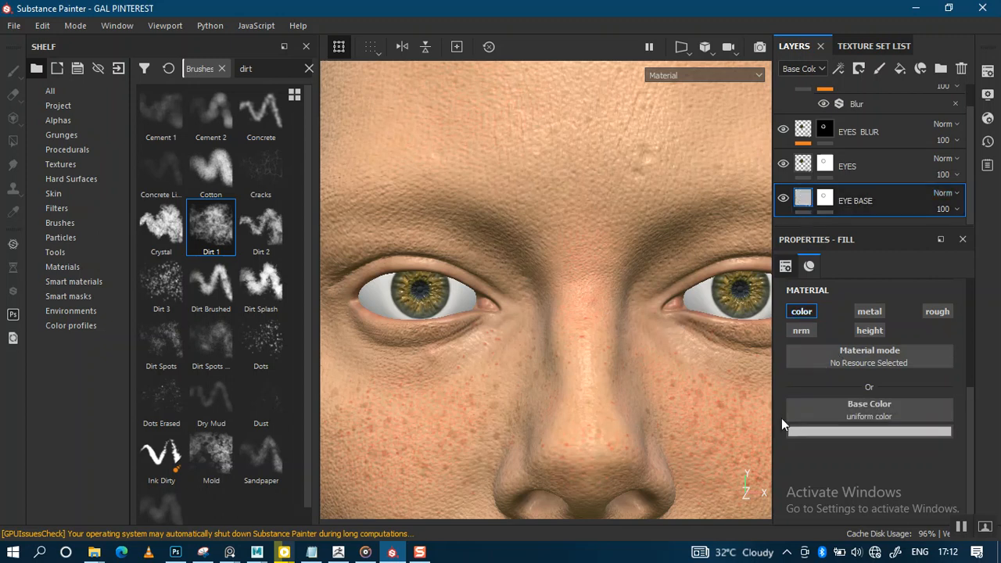
click(822, 432)
click(866, 395)
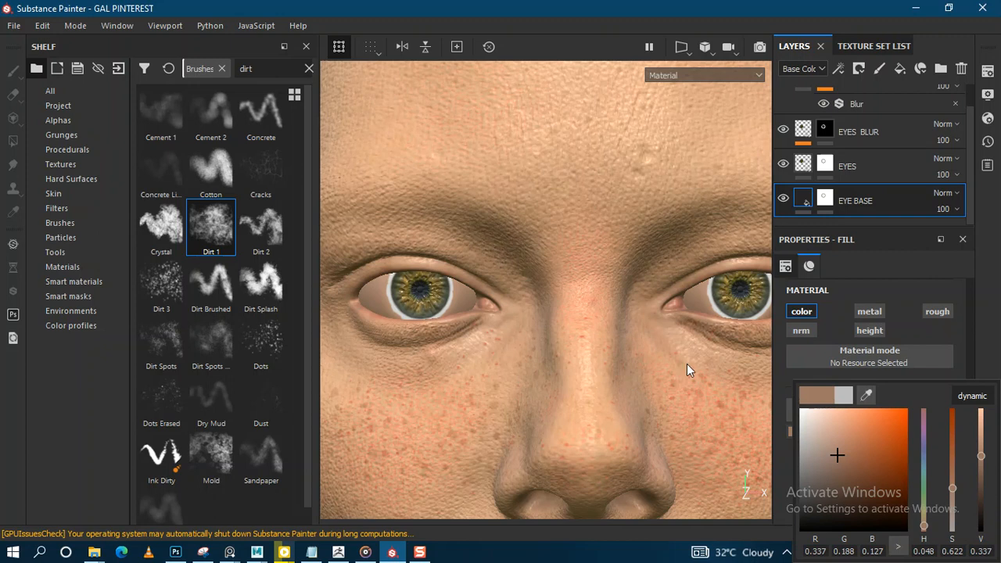
click(866, 397)
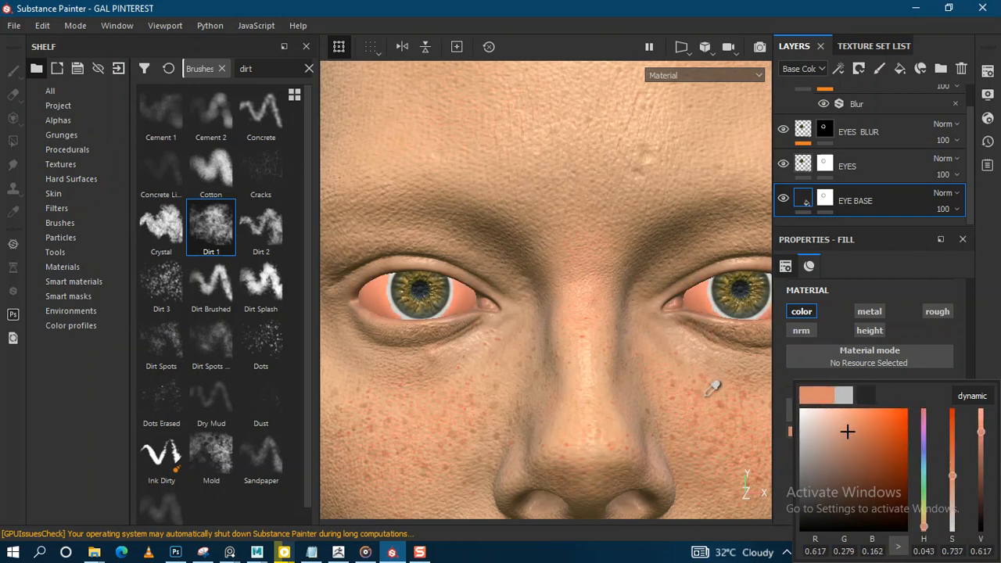
click(722, 330)
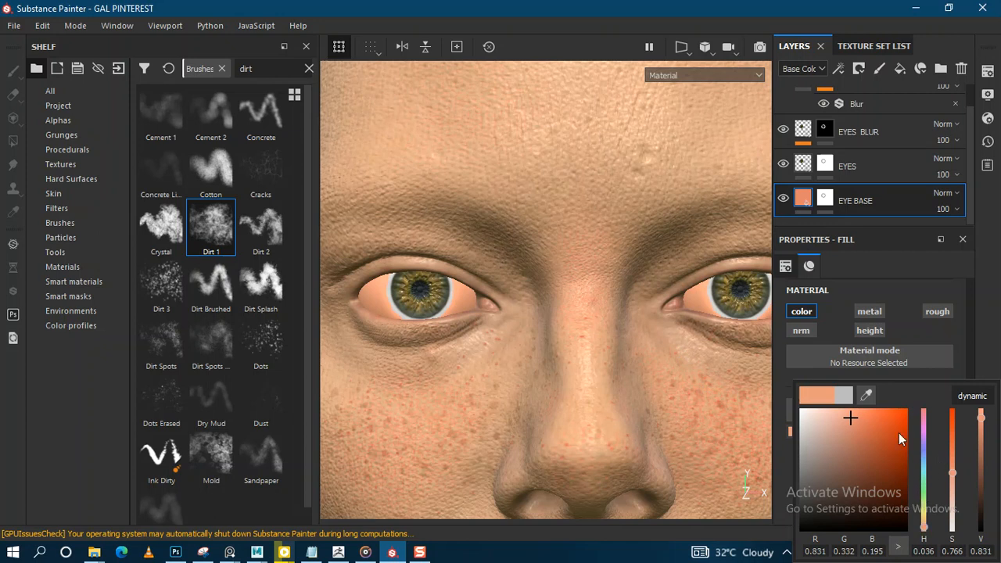
click(816, 426)
drag(813, 427, 816, 430)
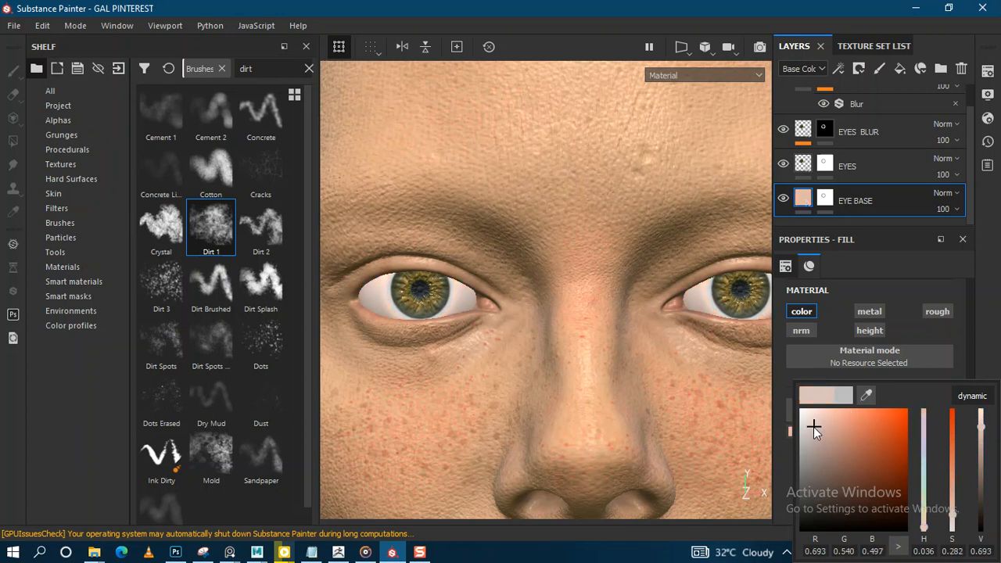
click(998, 309)
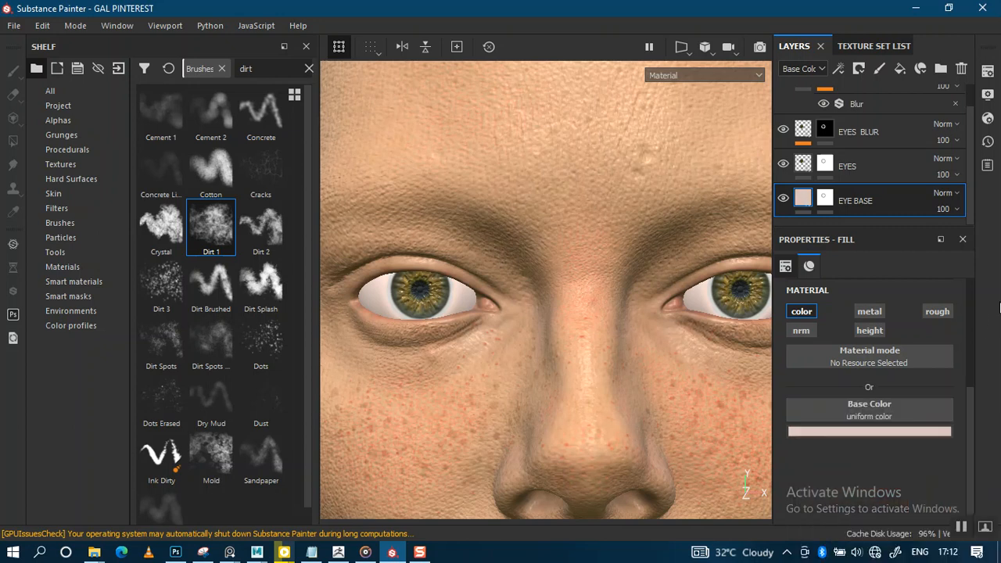
- Examine the pink eye whites on the face and the transition around the iris up close
alt+right_drag(587, 329, 556, 219)
alt+right_drag(671, 230, 645, 296)
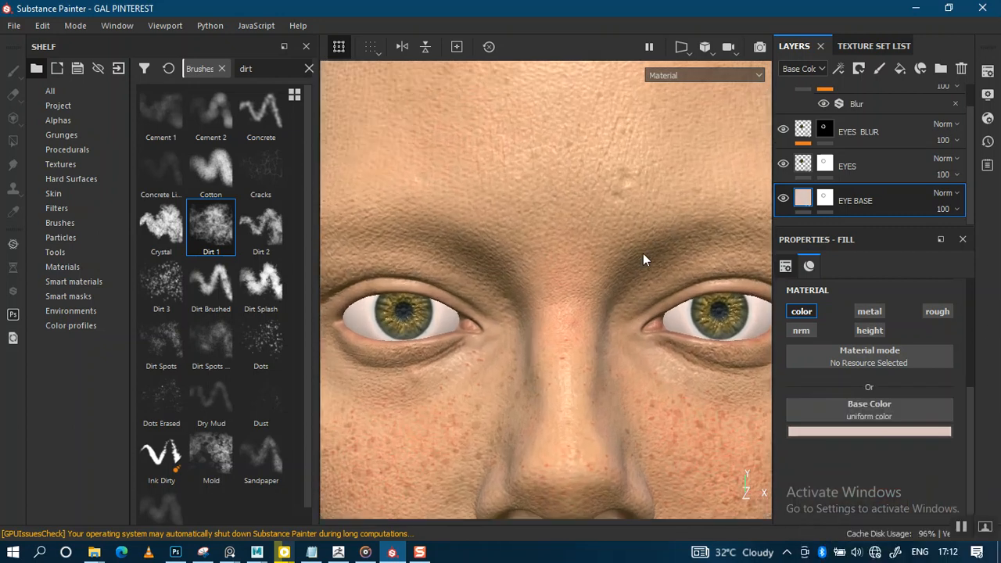
alt+middle_drag(646, 296, 622, 262)
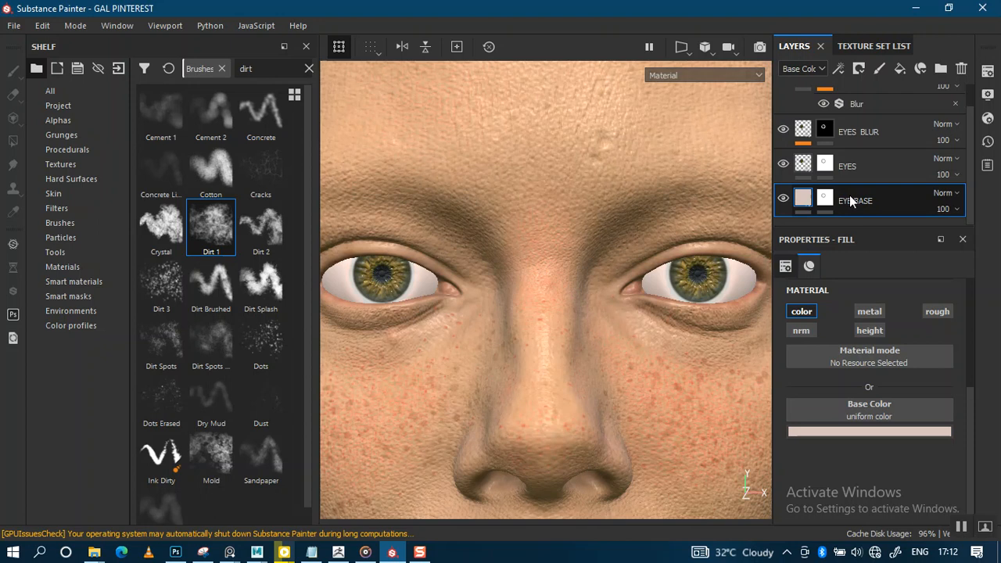
scroll(642, 264, up, 2)
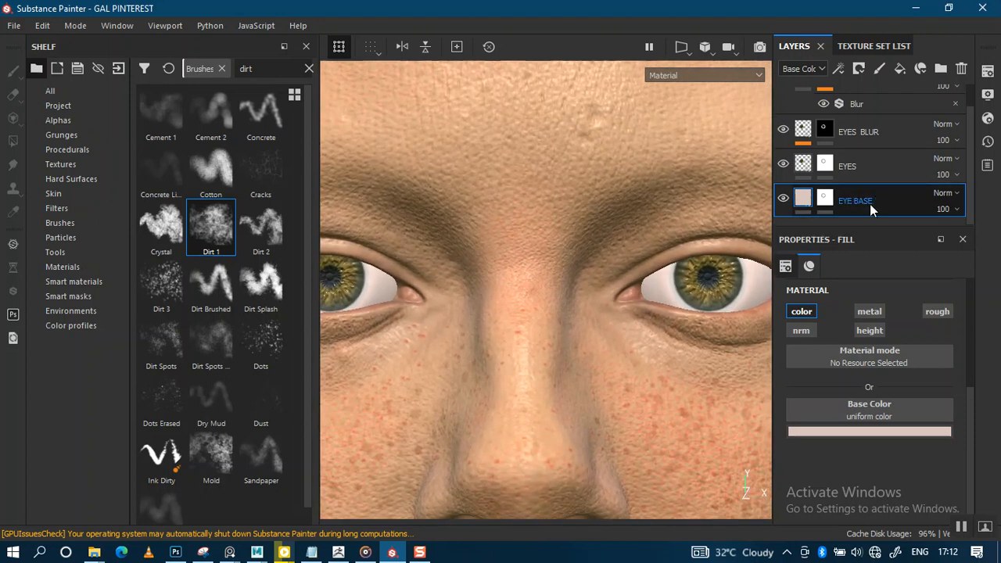
middle_drag(526, 294, 575, 291)
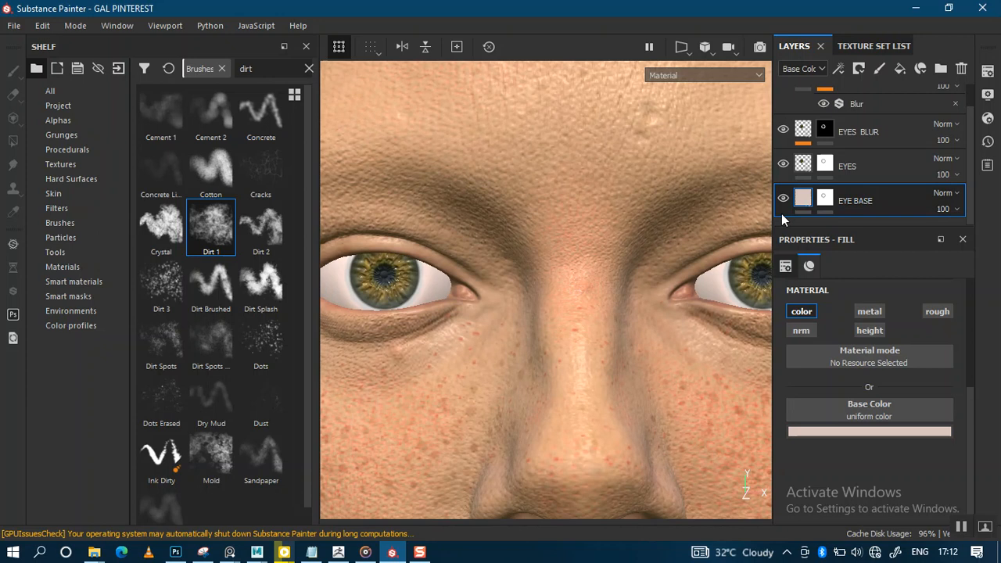
alt+right_drag(574, 279, 595, 355)
alt+middle_drag(501, 285, 705, 276)
alt+right_drag(560, 205, 568, 375)
alt+right_drag(583, 254, 584, 369)
alt+drag(565, 312, 583, 323)
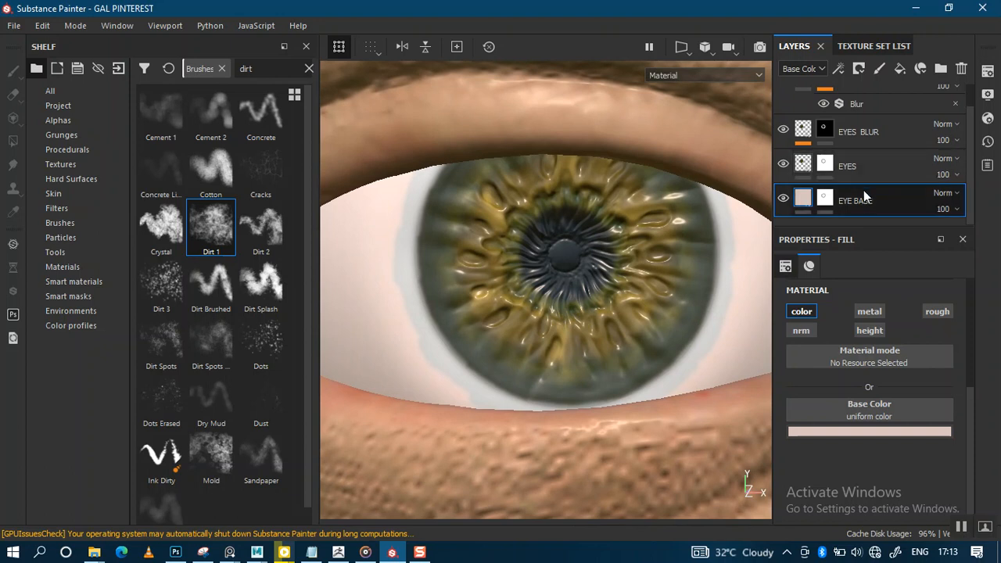
mouse_move(864, 196)
mouse_down()
mouse_move(867, 168)
mouse_move(865, 196)
mouse_move(860, 181)
mouse_up()
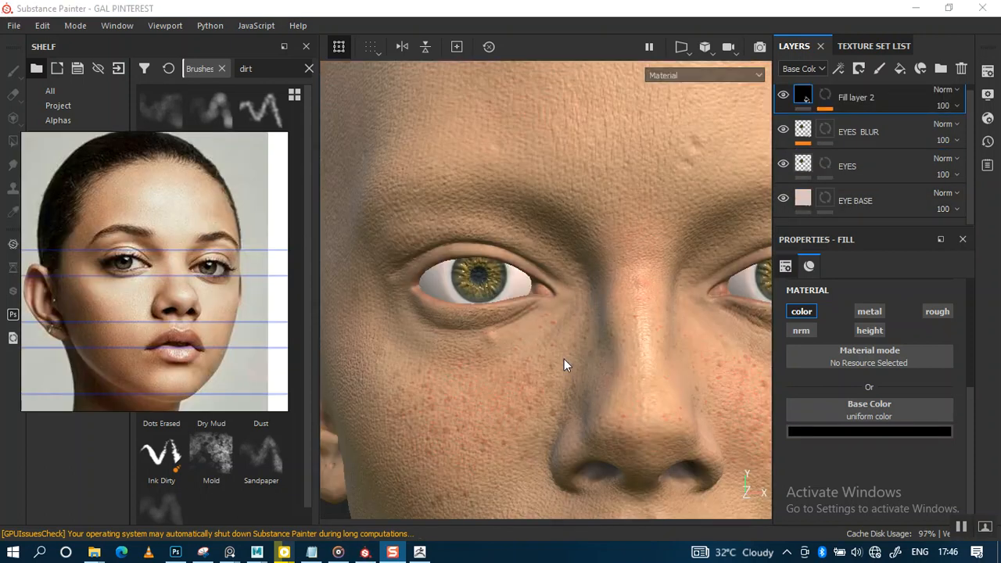
- Paint on the EYE BASE layer's mask over the bluish-white ring along the outer and lower edges of one iris
mouse_move(565, 361)
alt+middle_down()
mouse_move(508, 357)
mouse_move(662, 382)
alt+middle_up()
scroll(554, 357, up, 2)
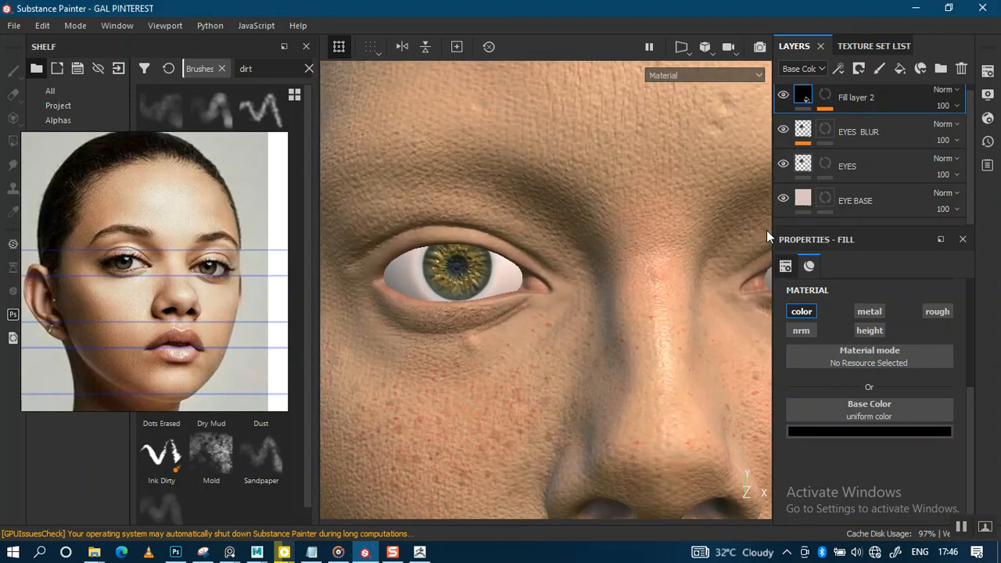
click(876, 202)
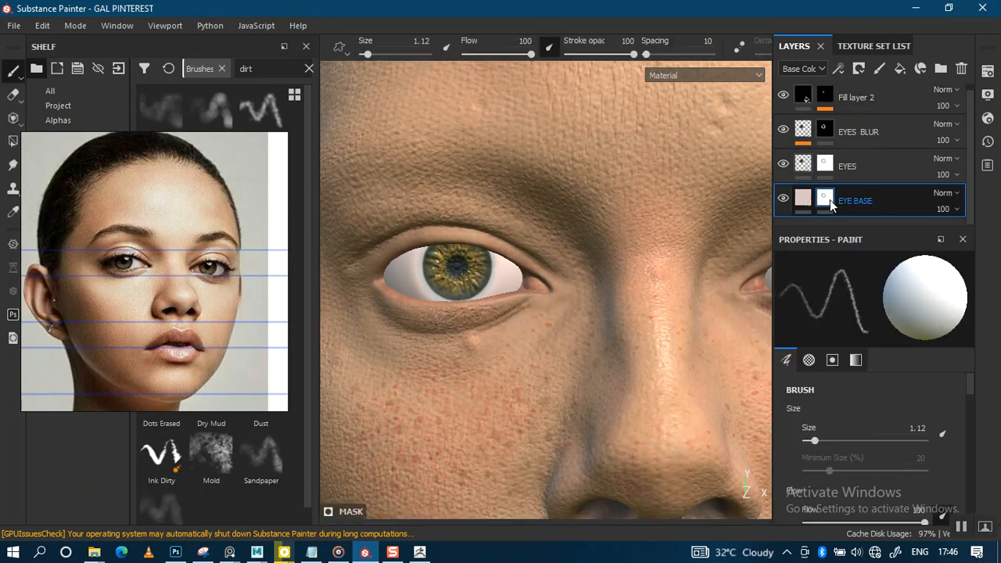
click(961, 528)
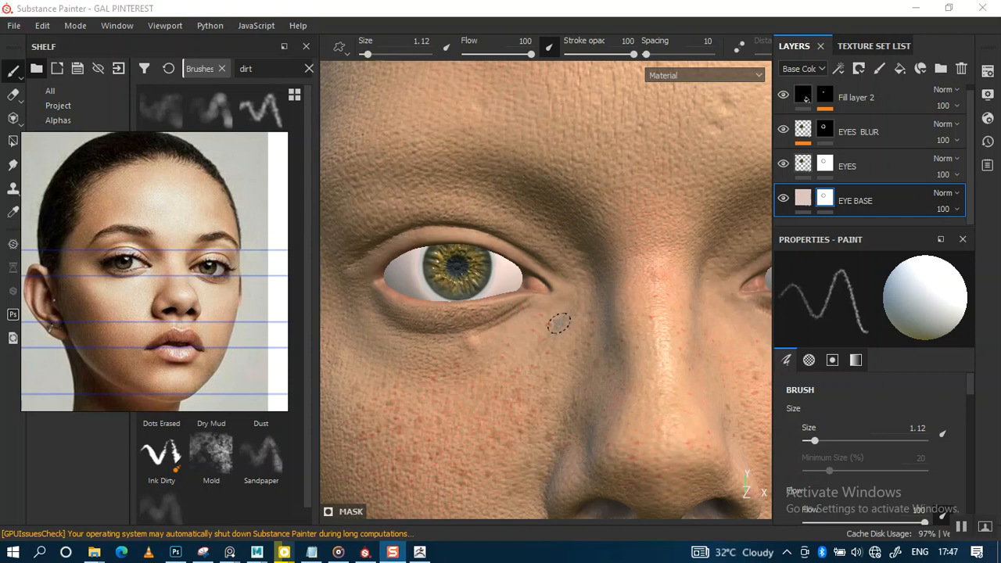
alt+right_drag(558, 323, 553, 339)
alt+middle_drag(553, 339, 615, 420)
mouse_move(615, 420)
alt+right_down()
mouse_move(657, 371)
mouse_move(632, 404)
mouse_move(618, 461)
alt+right_up()
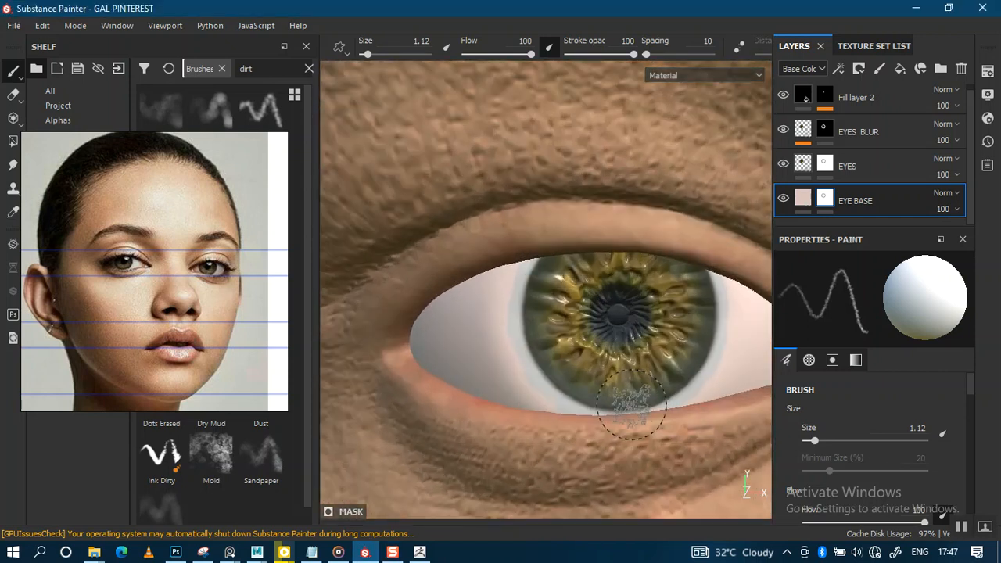
alt+middle_drag(618, 462, 590, 439)
alt+right_drag(648, 326, 603, 431)
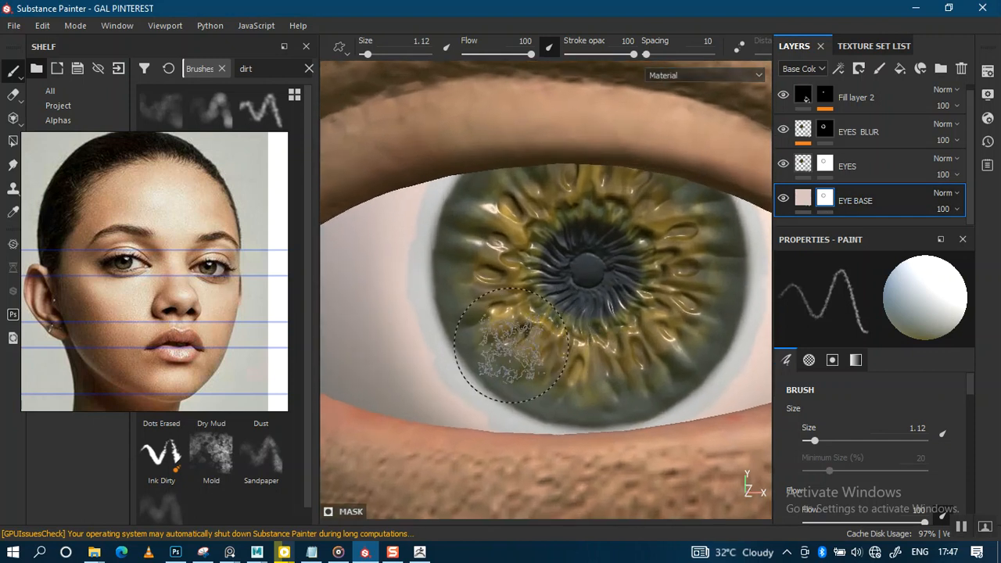
alt+drag(529, 355, 605, 357)
alt+right_drag(605, 357, 600, 412)
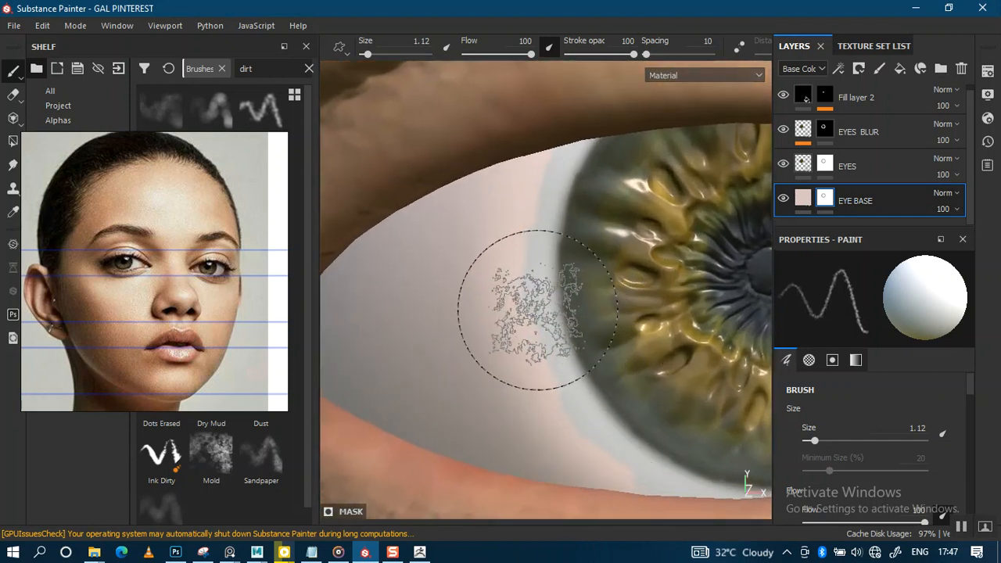
mouse_move(560, 246)
alt+right_down()
mouse_move(562, 282)
mouse_move(557, 245)
alt+right_up()
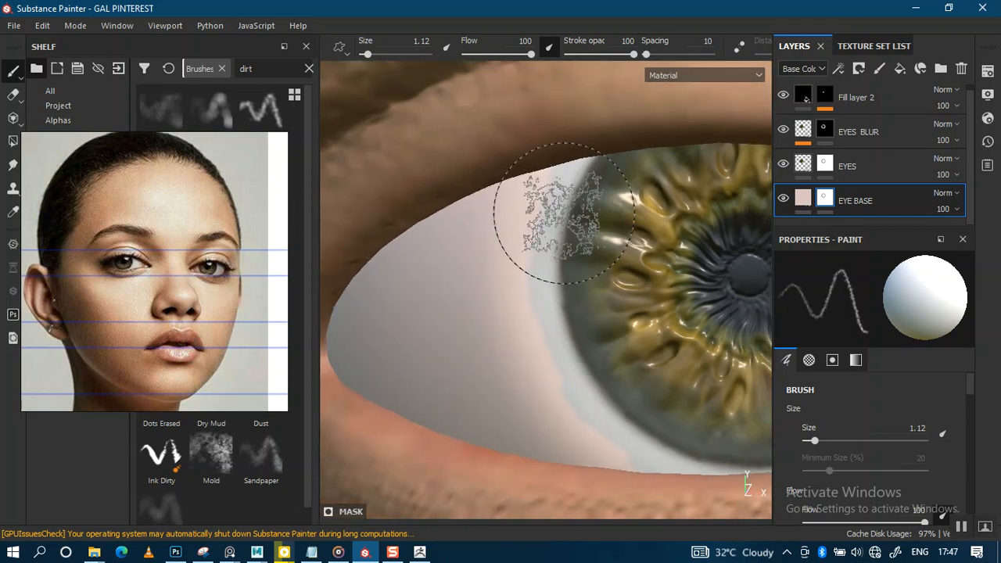
alt+middle_drag(548, 266, 512, 291)
mouse_move(512, 290)
alt+right_down()
mouse_move(534, 263)
mouse_move(532, 237)
alt+right_up()
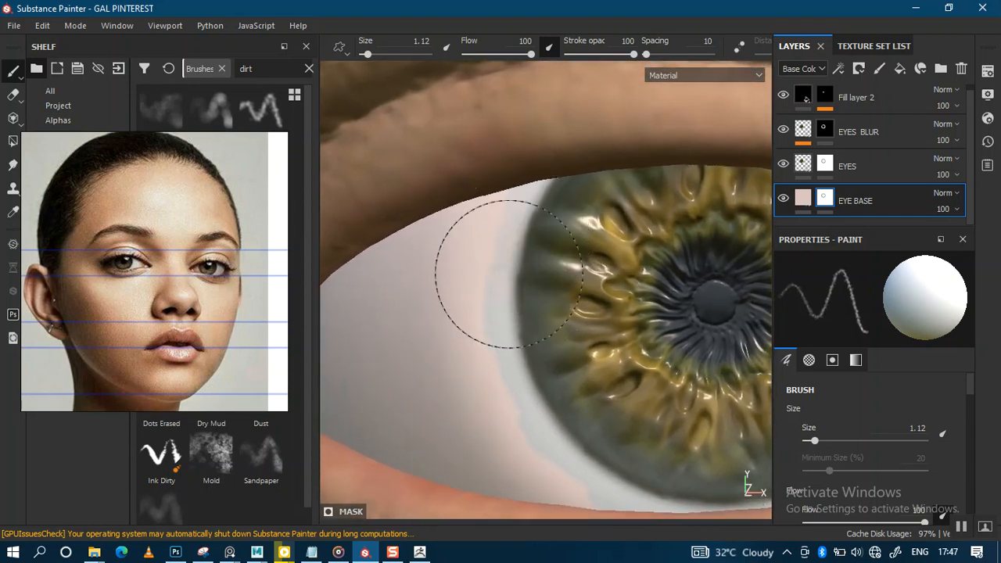
alt+right_drag(614, 481, 646, 285)
alt+middle_drag(647, 286, 535, 185)
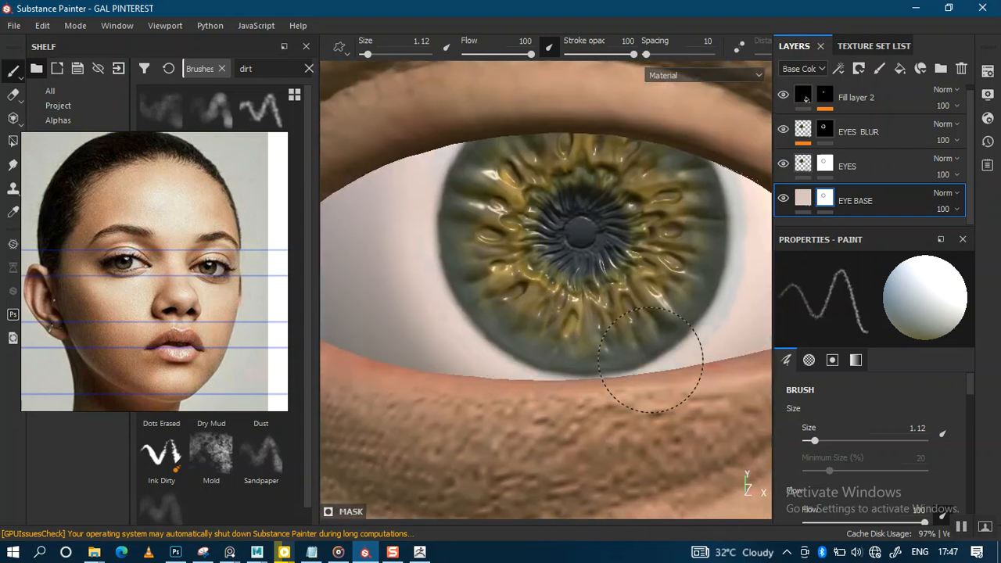
- Isolate the INNER_EYES2 texture set and paint the EYE BASE mask over the rest of the ring around the iris
click(857, 49)
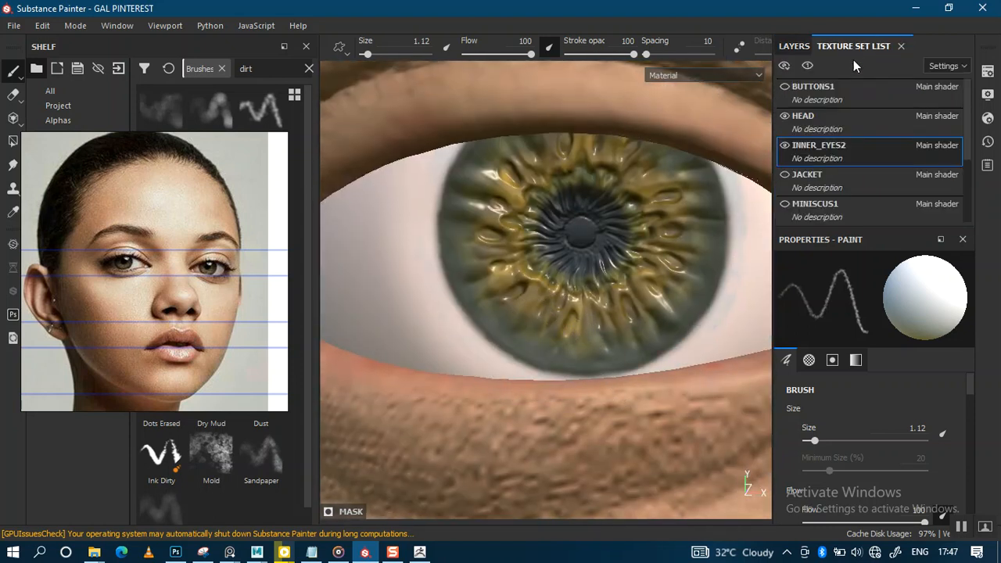
click(808, 65)
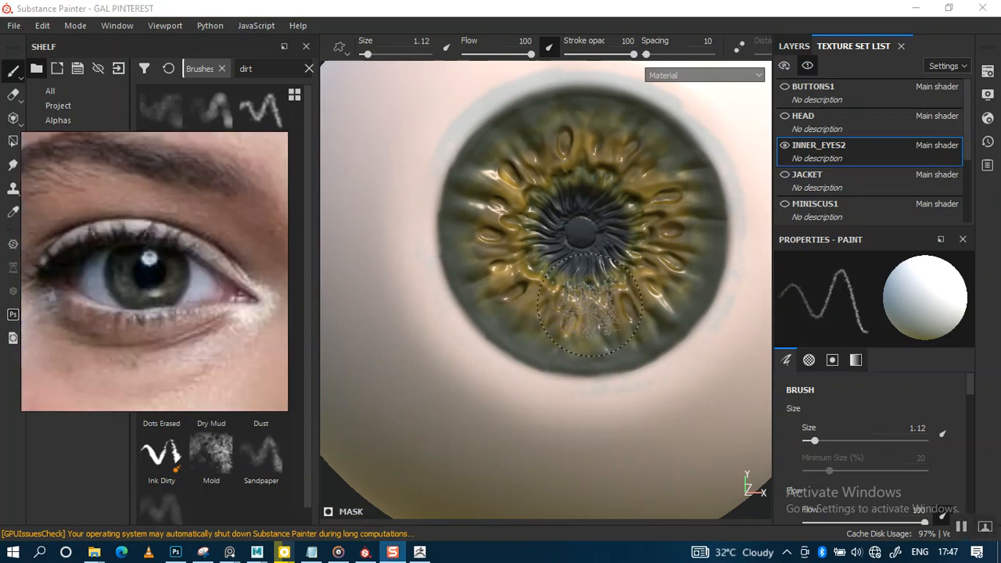
alt+middle_drag(580, 256, 578, 397)
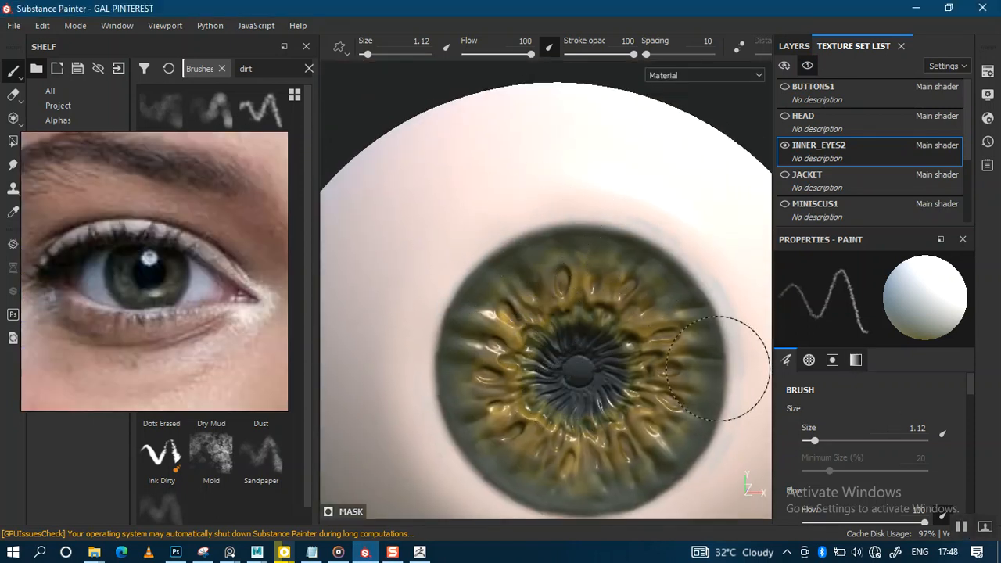
scroll(622, 264, down, 2)
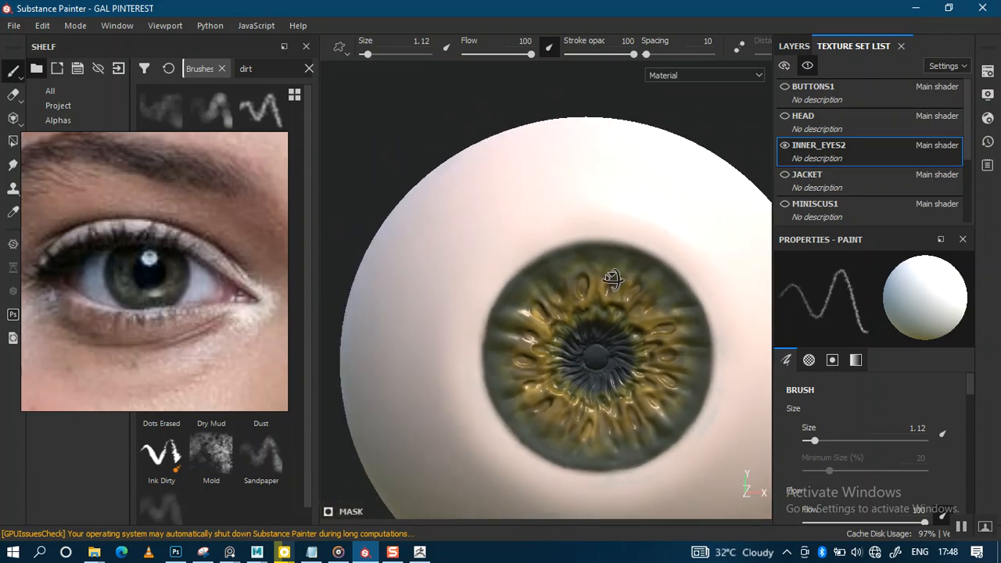
- Inspect the isolated eyeball from several angles for leftover patches in the pink base
alt+drag(622, 264, 622, 290)
alt+middle_drag(622, 290, 461, 285)
alt+right_drag(462, 286, 638, 197)
alt+middle_drag(576, 317, 460, 344)
alt+right_drag(637, 412, 624, 453)
alt+drag(590, 344, 687, 321)
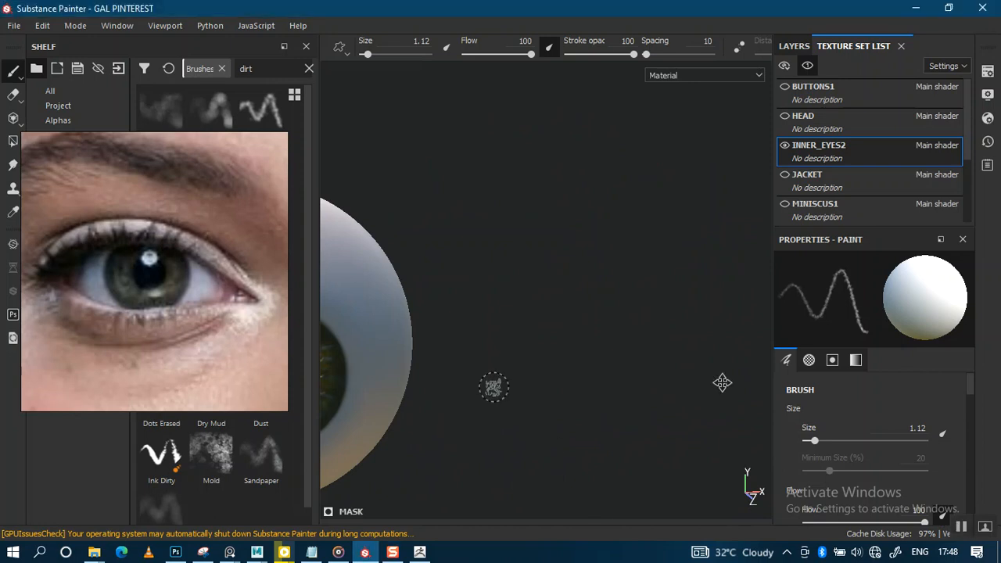
key(f)
alt+drag(654, 343, 591, 313)
shift+right_drag(591, 313, 581, 311)
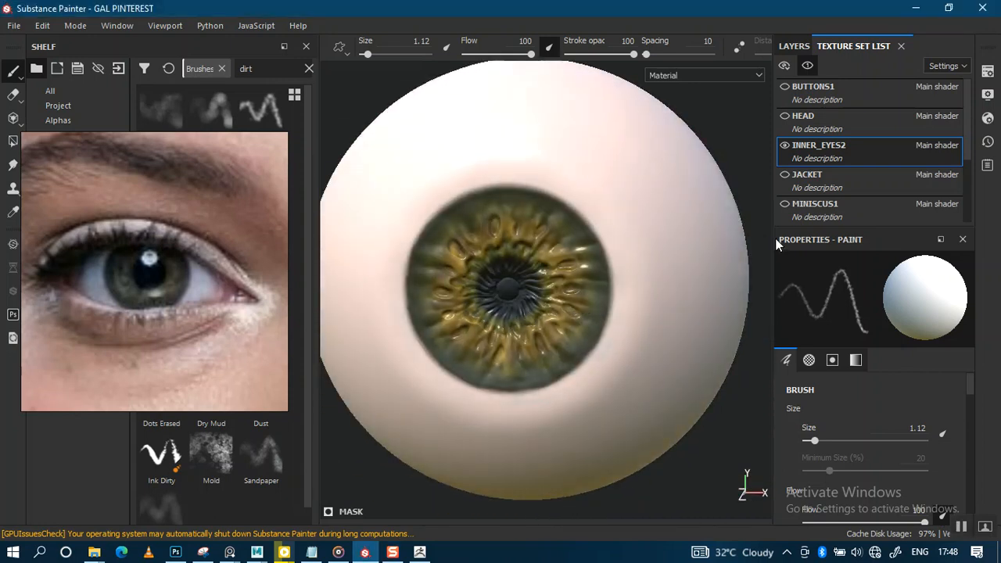
- End the isolation of INNER_EYES2, check the eye within the face, and return to its layer stack
click(808, 65)
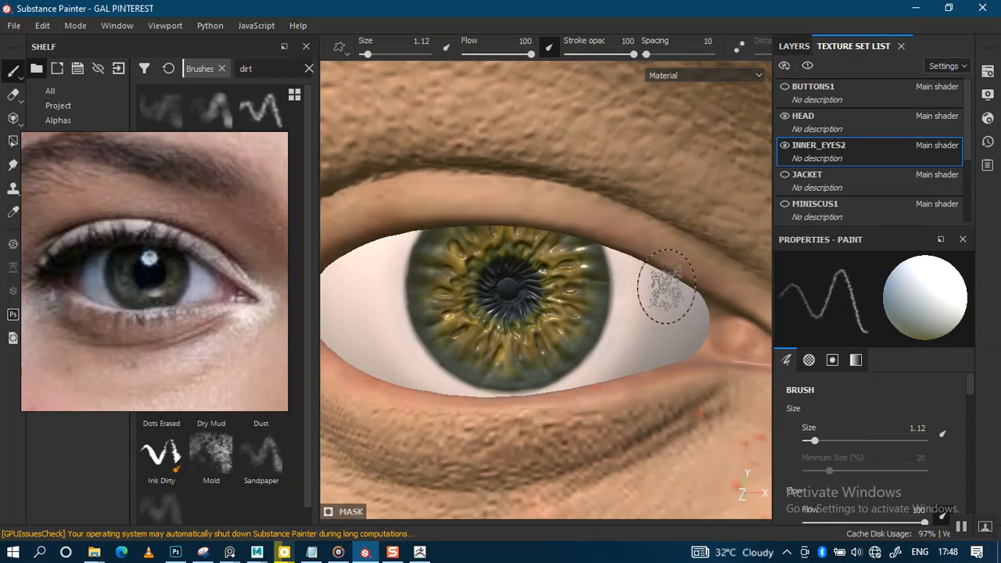
scroll(668, 287, down, 2)
alt+drag(593, 286, 603, 275)
mouse_move(608, 297)
alt+middle_down()
mouse_move(610, 249)
mouse_move(508, 282)
alt+middle_up()
mouse_move(619, 425)
alt+right_down()
mouse_move(586, 373)
mouse_move(604, 283)
alt+right_up()
alt+drag(438, 286, 570, 255)
alt+right_drag(586, 271, 584, 252)
alt+middle_drag(474, 275, 547, 289)
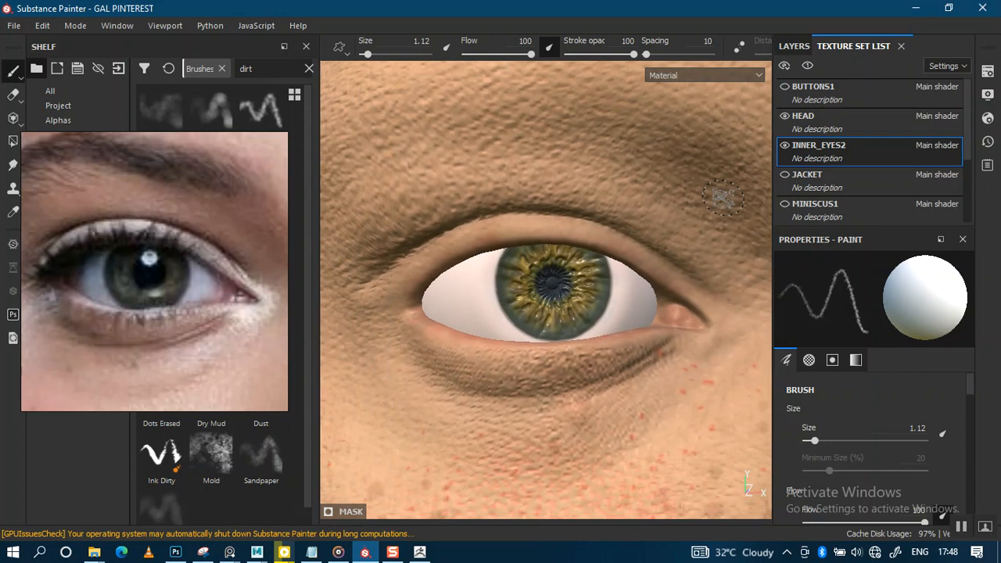
click(795, 46)
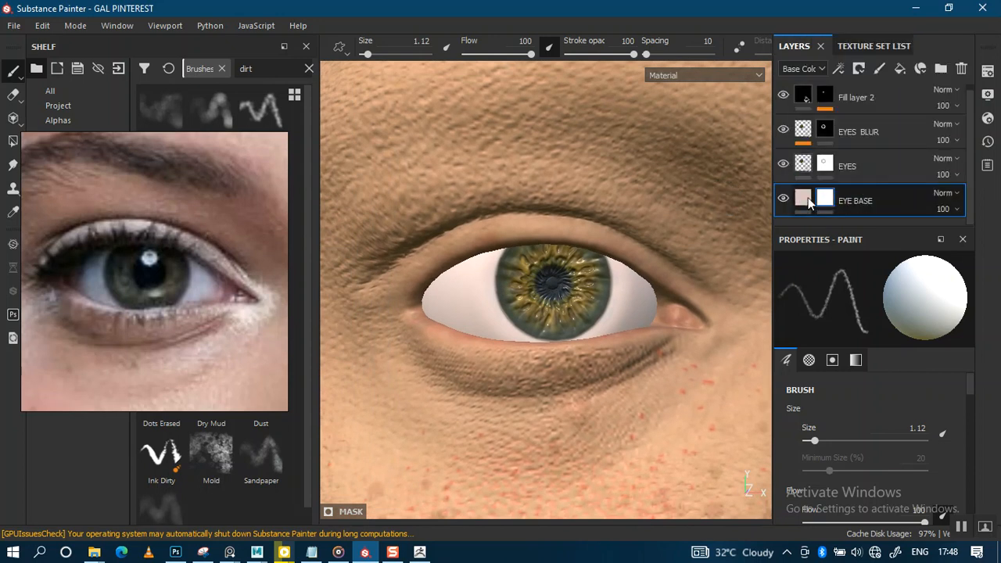
- Duplicate the EYE BASE layer and rename the copy EYE RED
key(ctrl+d)
double_click(869, 202)
drag(858, 201, 917, 200)
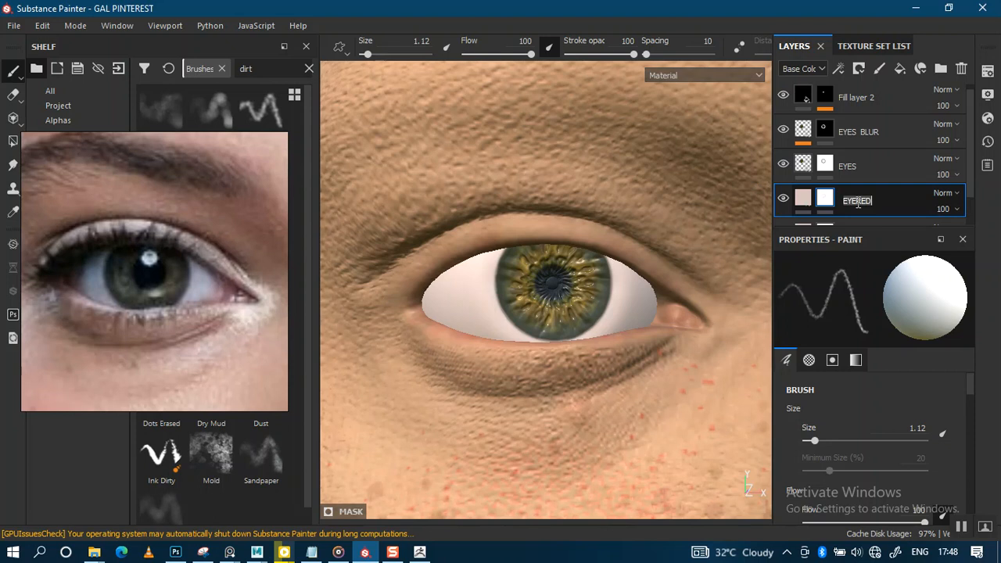
key(Return)
- Set the EYE RED layer's base color to a salmon tone with RGB 0.552, 0.231, 0.159
click(806, 201)
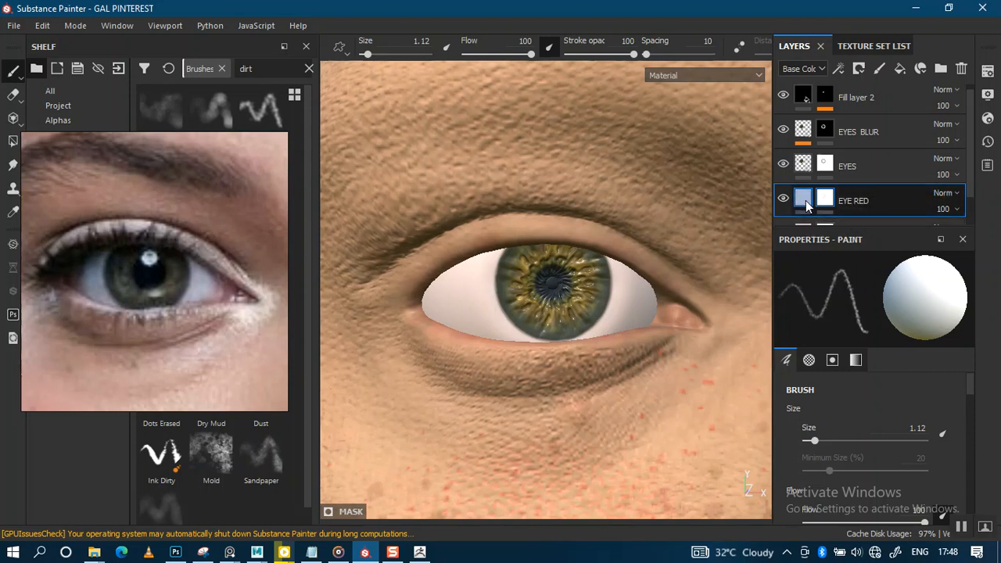
click(858, 433)
drag(867, 262, 681, 310)
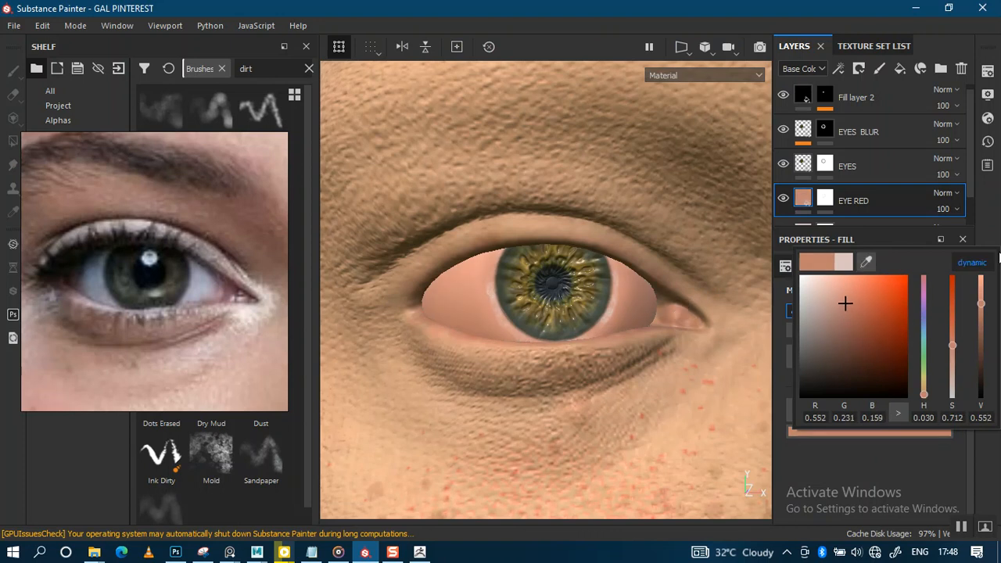
click(991, 228)
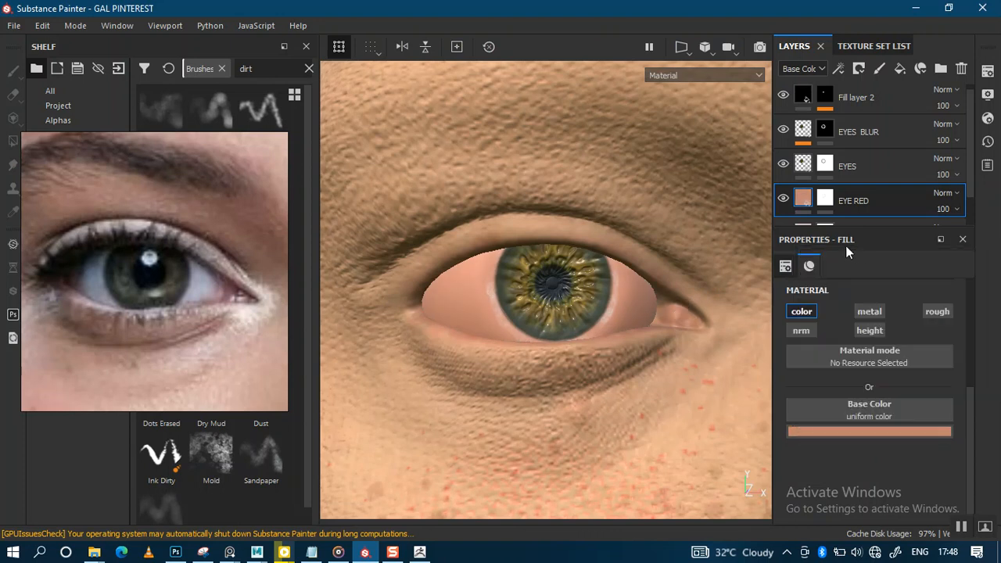
- Replace the EYE RED layer's mask with a black mask and raise its base color's saturation to 0.830
right_click(827, 202)
click(849, 163)
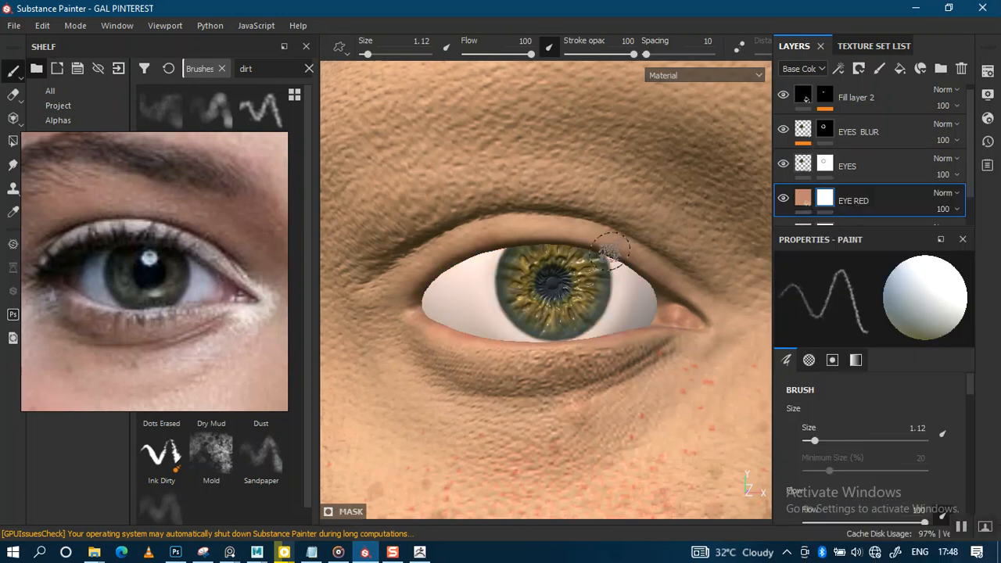
alt+right_drag(590, 319, 659, 271)
click(802, 202)
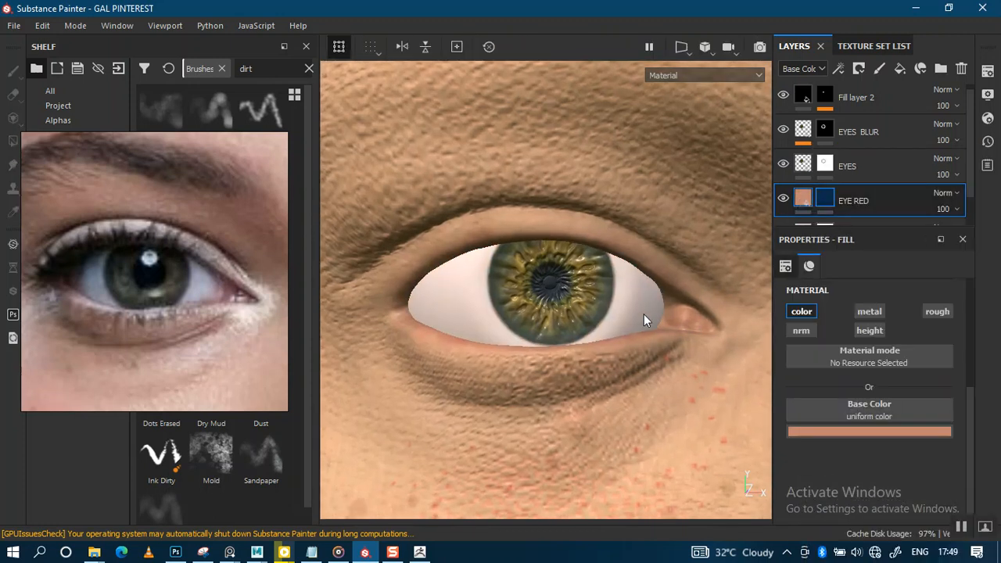
click(817, 431)
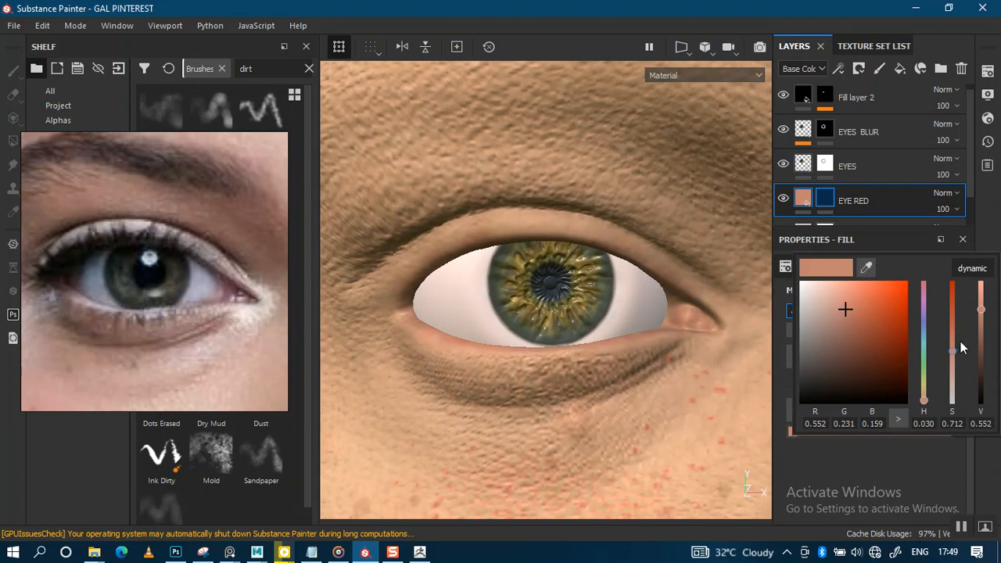
drag(951, 349, 951, 336)
- Paint redness into the EYE RED mask at the inner corner of the eye white, using a brush size of 2.12
alt+middle_drag(550, 284, 458, 299)
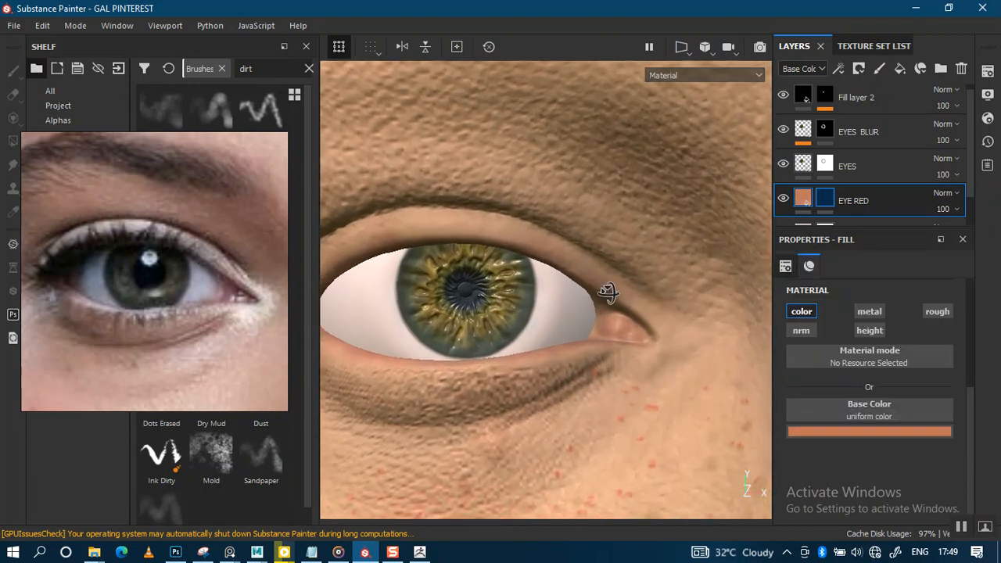
alt+right_drag(608, 293, 610, 376)
click(811, 208)
scroll(577, 328, up, 1)
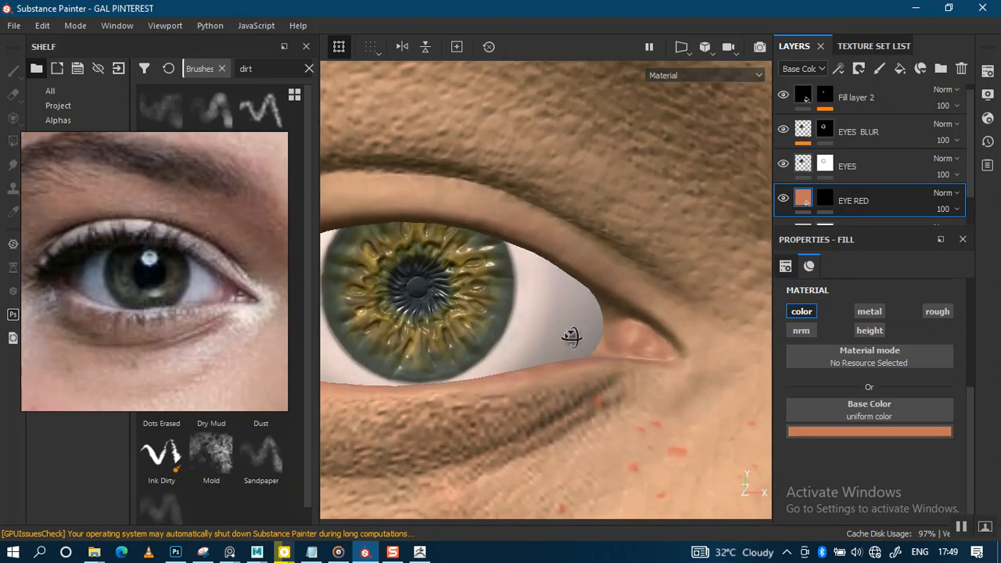
click(820, 201)
scroll(593, 316, up, 2)
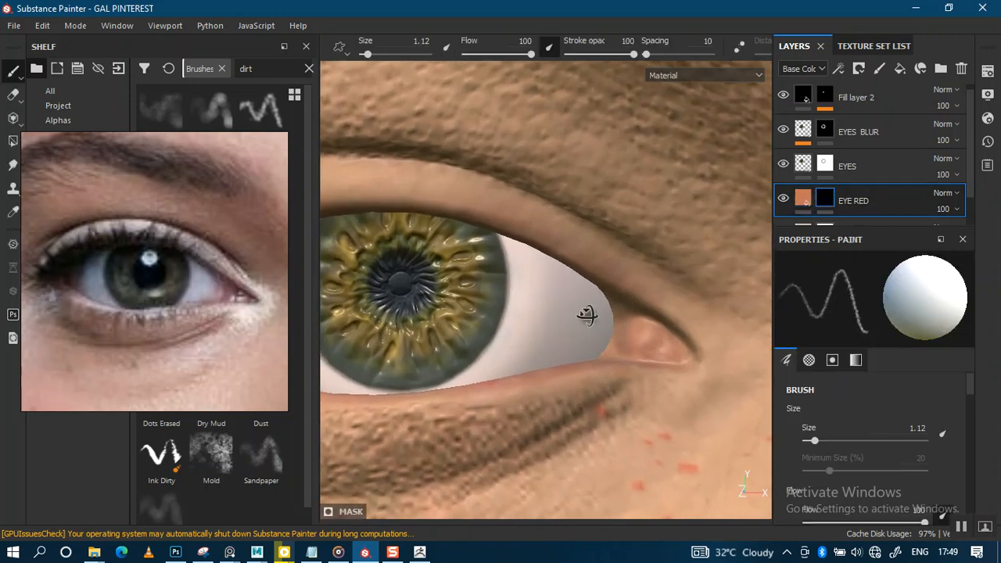
ctrl+right_drag(599, 315, 626, 315)
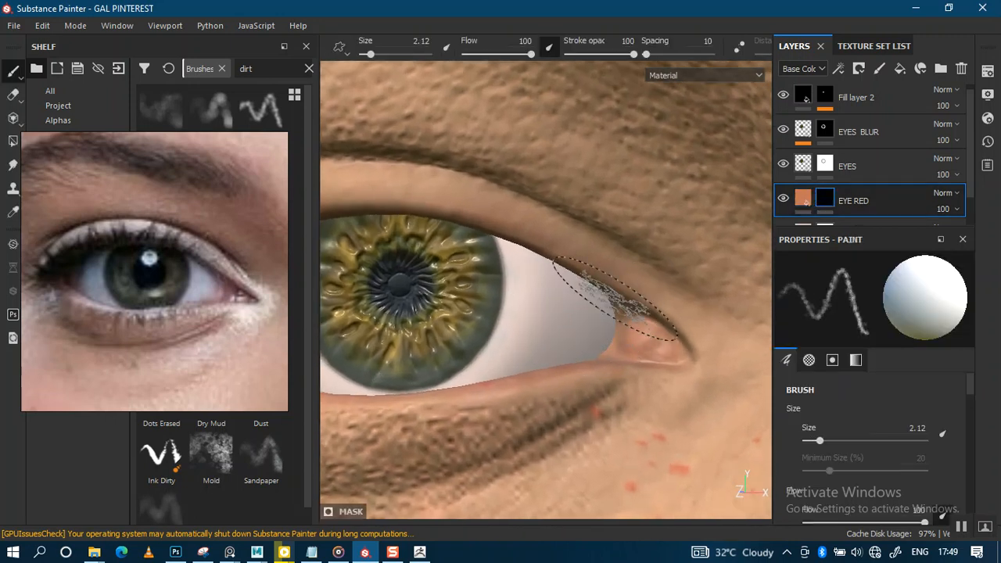
drag(592, 312, 646, 341)
- Paint redness on the outer corner of the eye white in the EYE RED mask and reduce the brush size to 1.12
alt+right_drag(647, 341, 610, 345)
alt+drag(548, 344, 595, 351)
alt+middle_drag(462, 328, 575, 356)
mouse_move(574, 355)
alt+mouse_down()
mouse_move(522, 295)
mouse_move(521, 363)
mouse_move(512, 317)
mouse_move(543, 394)
alt+mouse_up()
scroll(532, 331, up, 2)
key(bracketleft)
key(bracketleft)
key(bracketleft)
key(bracketleft)
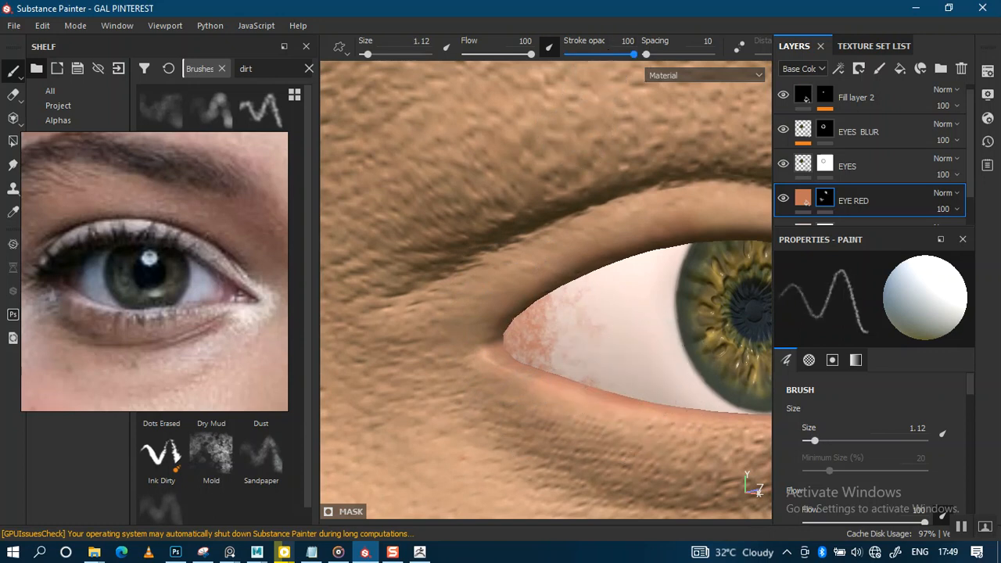
- Paint patchy redness into the EYE RED mask along the lower outer edge of the eye white
alt+middle_drag(574, 208, 441, 134)
alt+drag(536, 243, 472, 243)
alt+middle_drag(472, 244, 421, 204)
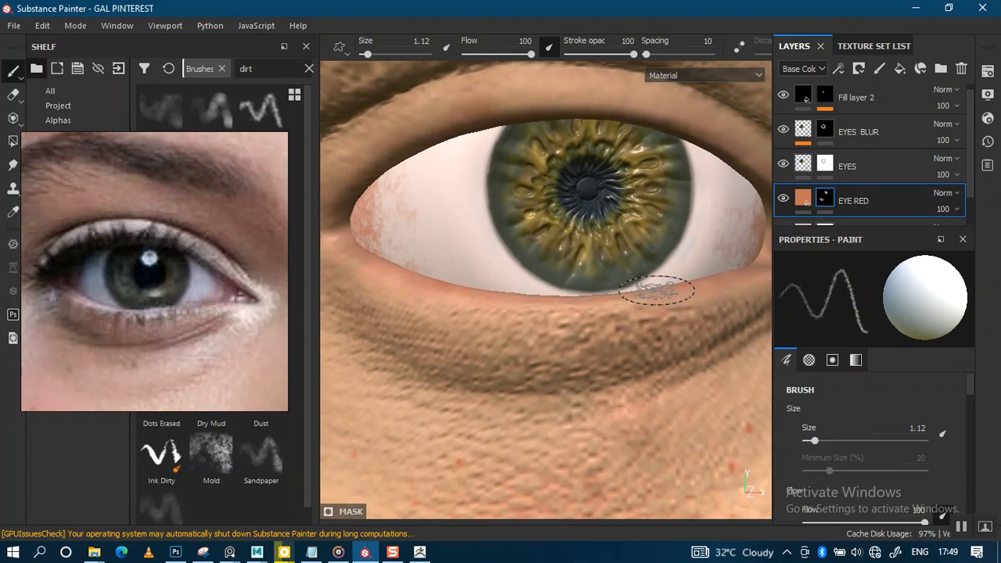
drag(471, 303, 403, 277)
- Paint light redness into the EYE RED mask along the upper edge of the eye white beneath the upper lid
alt+drag(483, 225, 474, 149)
alt+middle_drag(474, 149, 463, 194)
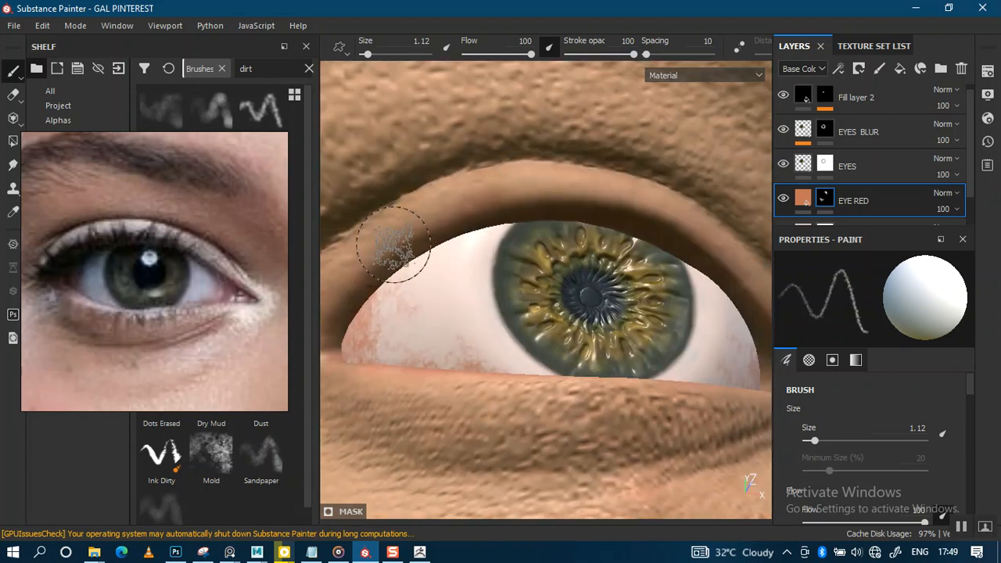
mouse_move(621, 219)
alt+mouse_down()
mouse_move(642, 210)
mouse_move(556, 233)
alt+mouse_up()
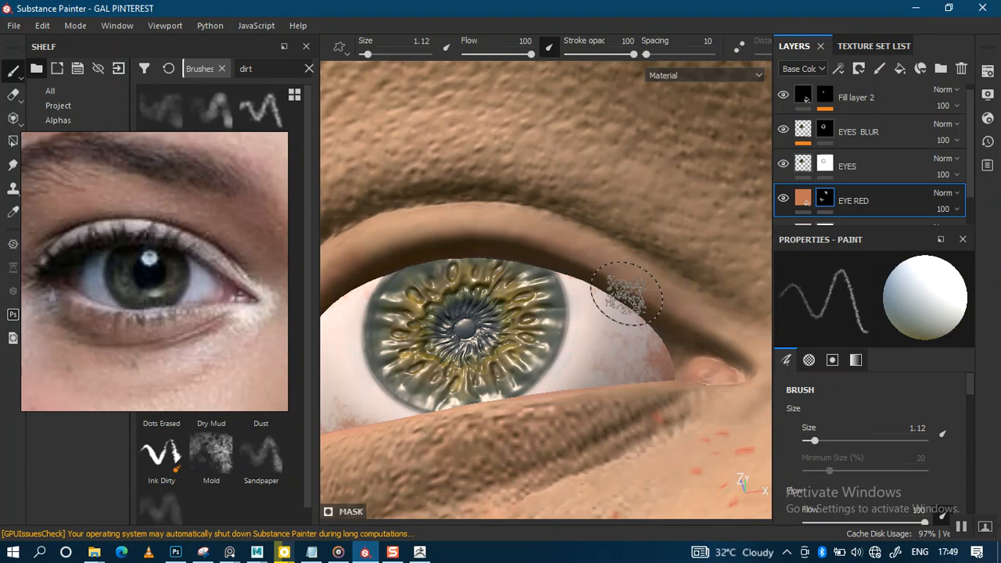
alt+drag(656, 289, 608, 297)
alt+middle_drag(608, 298, 643, 249)
alt+drag(575, 299, 590, 324)
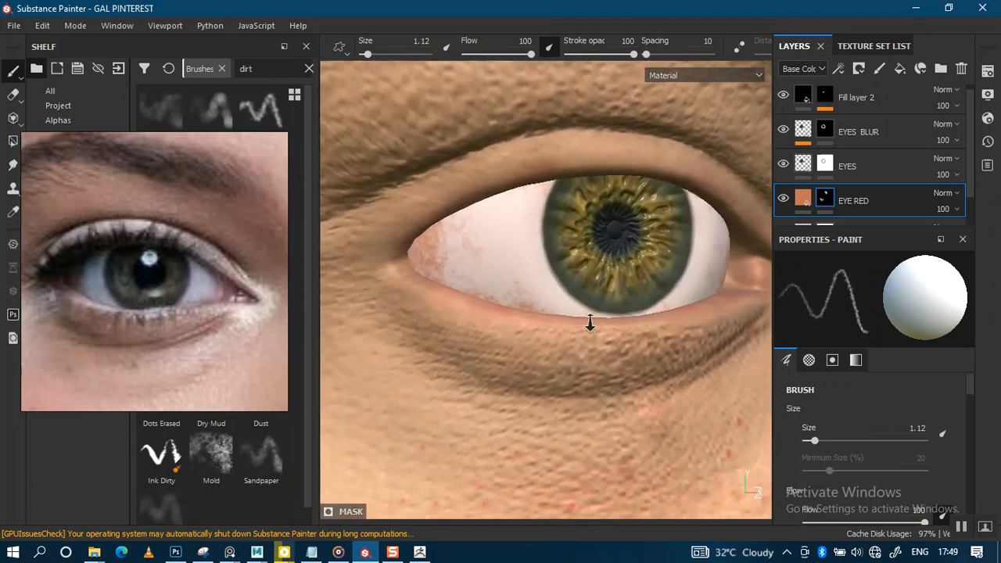
- Build up denser redness in the EYE RED mask where the eye white meets the inner corner
alt+right_drag(590, 324, 559, 316)
alt+drag(559, 315, 462, 302)
alt+right_drag(563, 287, 666, 280)
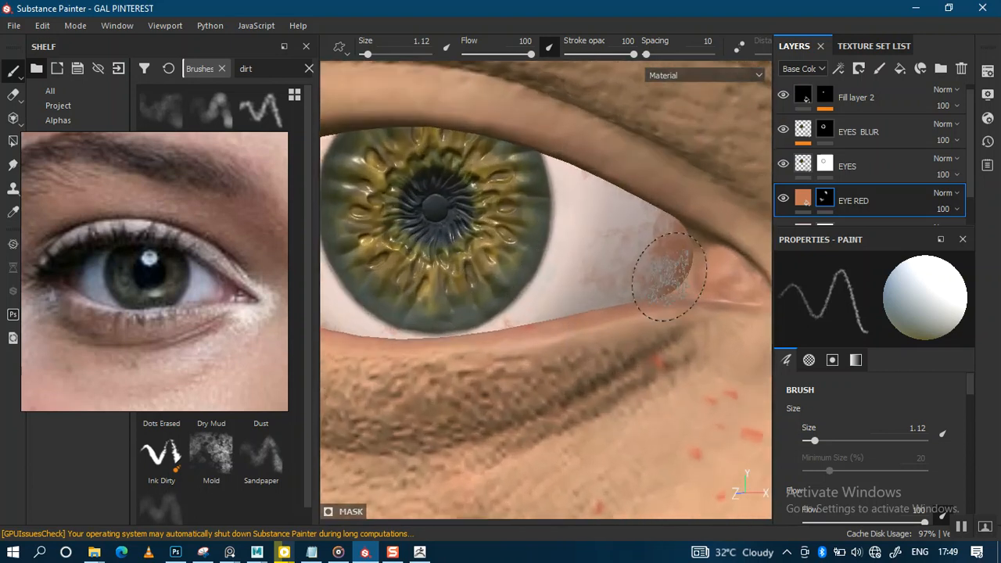
alt+drag(666, 280, 595, 305)
alt+middle_drag(594, 305, 590, 322)
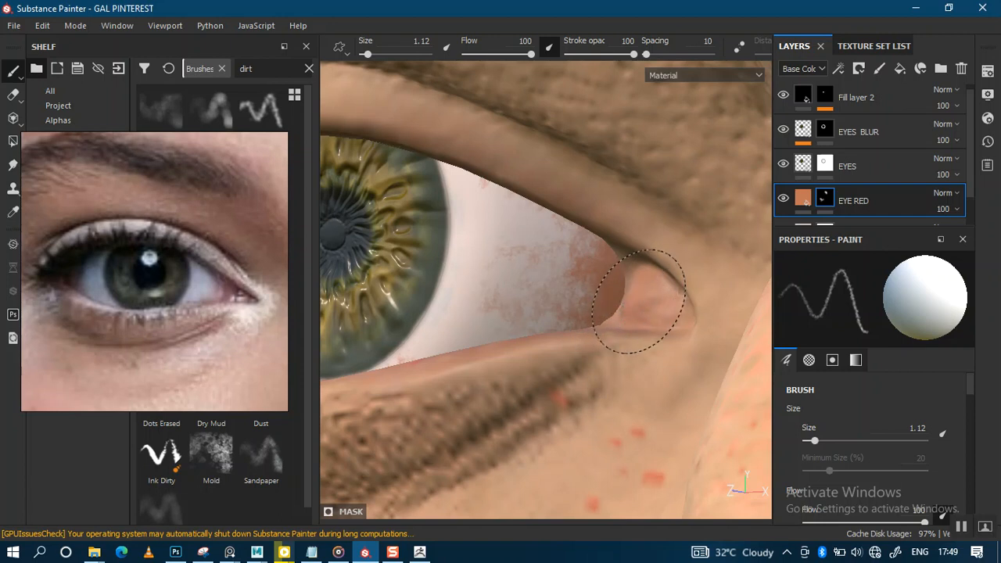
- Strengthen the redness in the EYE RED mask at the outer corner of the eye white
alt+right_drag(675, 315, 537, 242)
alt+drag(537, 241, 697, 268)
alt+right_drag(697, 268, 883, 281)
alt+middle_drag(503, 304, 699, 311)
alt+drag(699, 311, 635, 291)
alt+right_drag(634, 290, 656, 381)
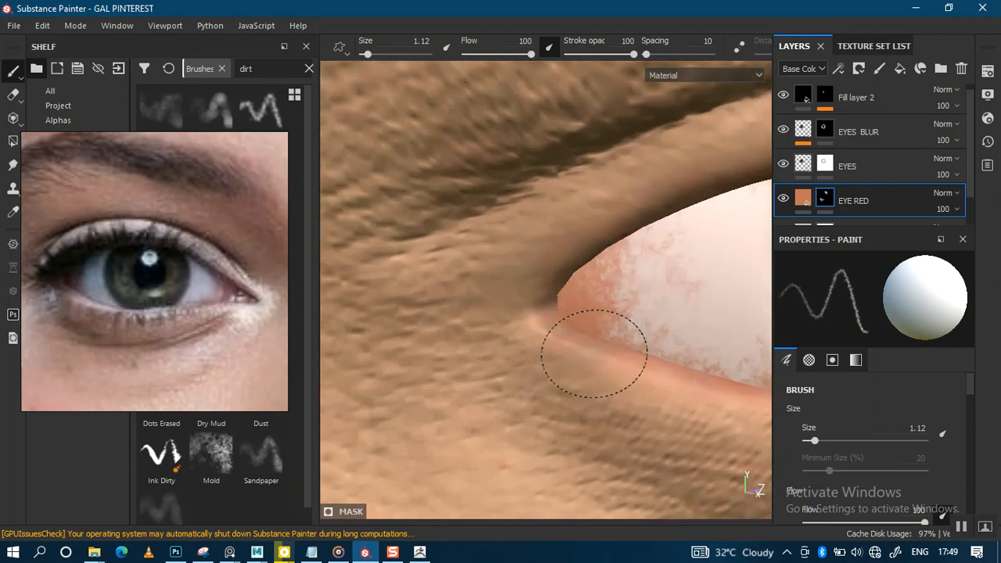
alt+right_drag(630, 384, 579, 156)
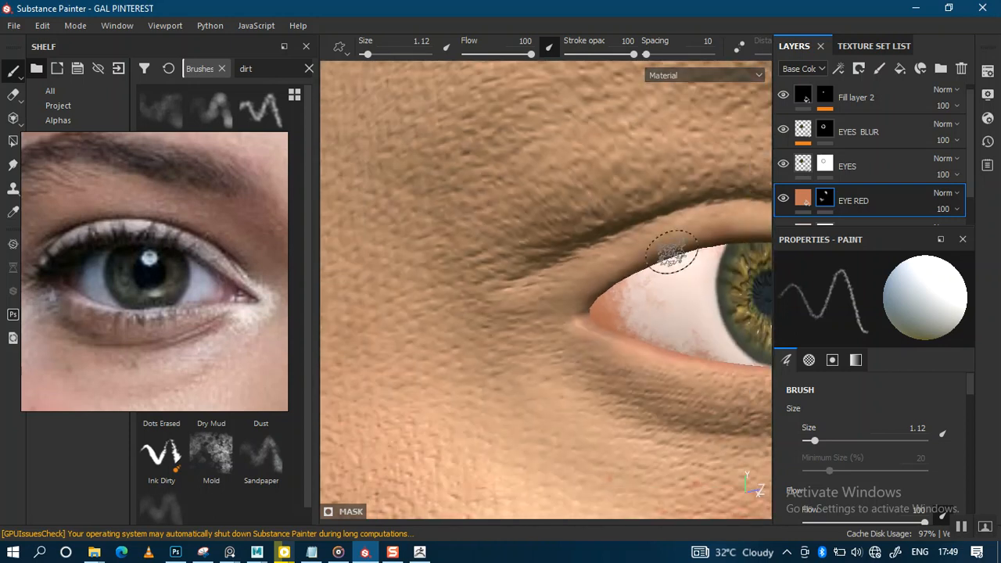
- Isolate the INNER_EYES2 texture set and paint redness over the hidden side of the eyeball with a brush size of 4.22
click(874, 46)
click(809, 68)
alt+drag(518, 290, 628, 268)
mouse_move(628, 268)
alt+right_down()
mouse_move(591, 229)
mouse_move(515, 294)
mouse_move(496, 246)
mouse_move(470, 223)
alt+right_up()
mouse_move(469, 223)
alt+mouse_down()
mouse_move(517, 261)
mouse_move(582, 262)
alt+mouse_up()
alt+drag(447, 286, 555, 283)
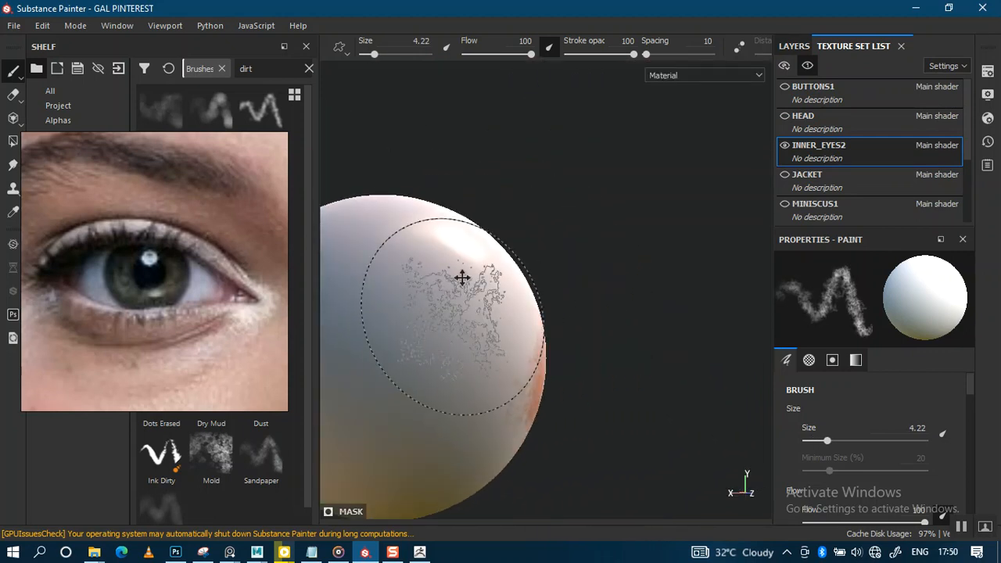
alt+middle_drag(462, 277, 586, 230)
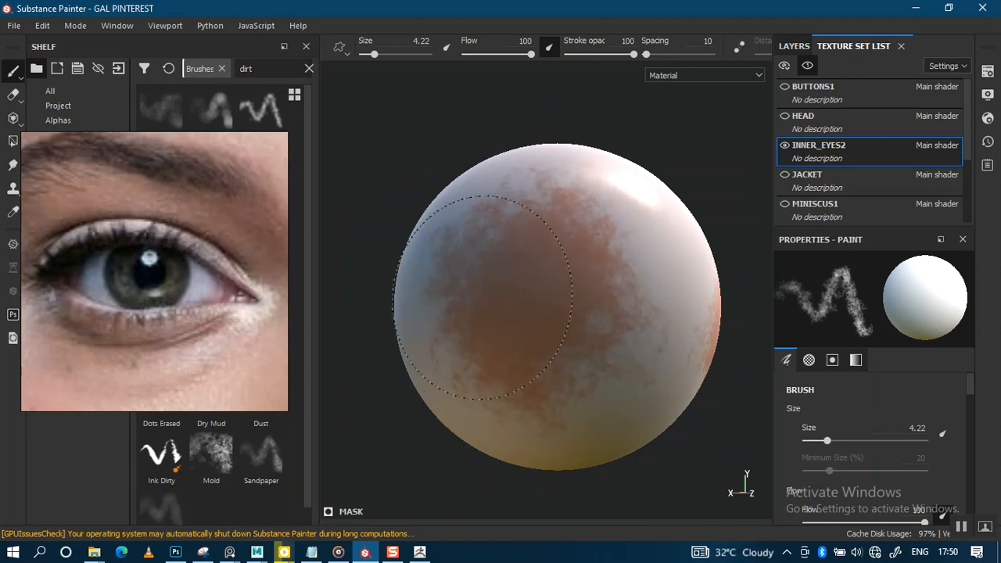
- Extend the EYE RED mask painting around the remaining back, top and underside of the isolated eyeball
mouse_move(537, 317)
alt+mouse_down()
mouse_move(492, 269)
mouse_move(482, 283)
mouse_move(492, 269)
mouse_move(501, 313)
mouse_move(483, 337)
alt+mouse_up()
mouse_move(463, 403)
alt+mouse_down()
mouse_move(488, 239)
mouse_move(483, 352)
mouse_move(503, 384)
mouse_move(537, 267)
mouse_move(479, 182)
mouse_move(615, 224)
mouse_move(508, 153)
mouse_move(546, 246)
mouse_move(508, 282)
mouse_move(518, 335)
alt+mouse_up()
alt+middle_drag(513, 364, 505, 395)
alt+right_drag(504, 395, 508, 328)
alt+drag(508, 329, 474, 384)
alt+middle_drag(474, 384, 507, 306)
alt+drag(508, 306, 548, 273)
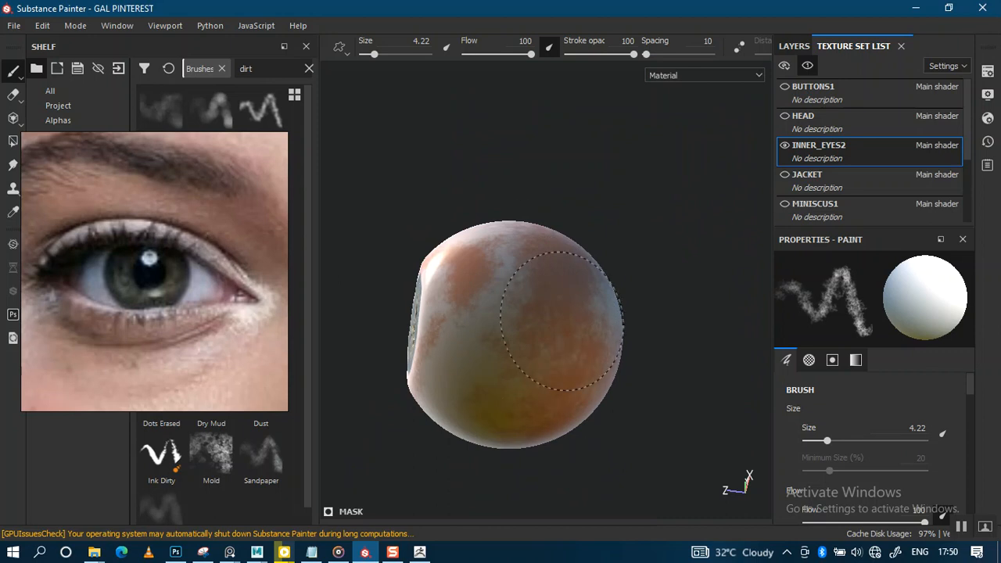
mouse_move(626, 268)
alt+mouse_down()
mouse_move(599, 347)
mouse_move(614, 352)
mouse_move(575, 240)
alt+mouse_up()
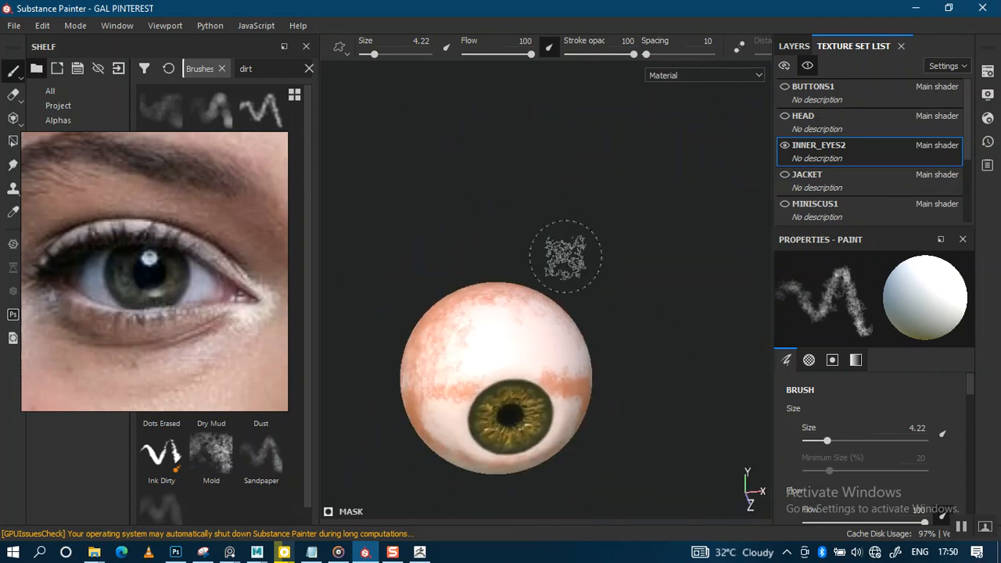
- Check the reddened eyeball, end the INNER_EYES2 isolation, and return to the layer stack with the eye in the face
alt+middle_drag(539, 291, 581, 219)
alt+right_drag(581, 219, 590, 281)
alt+drag(590, 281, 597, 333)
alt+right_drag(597, 333, 611, 367)
alt+middle_drag(610, 367, 620, 273)
click(807, 65)
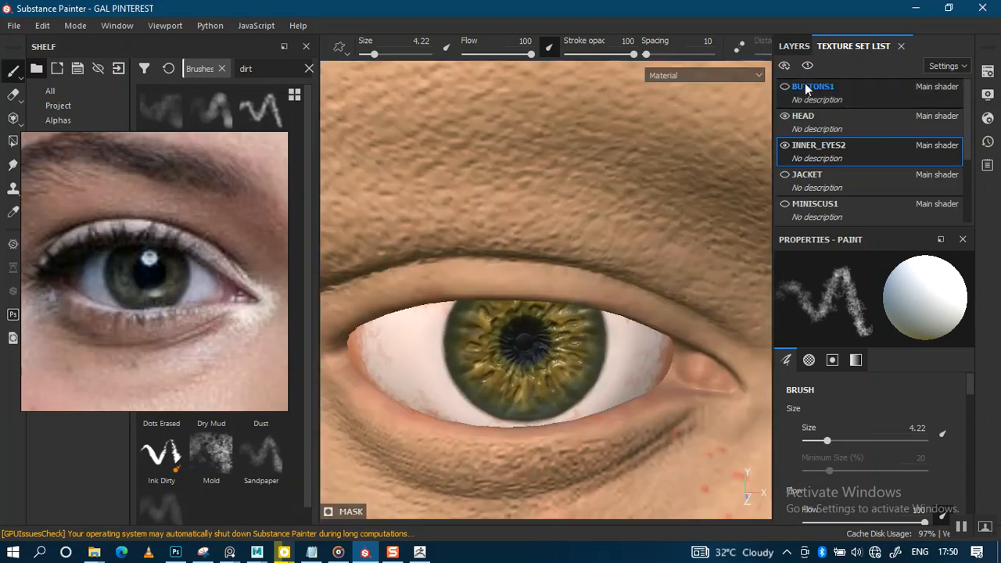
alt+right_drag(568, 378, 512, 422)
click(797, 47)
alt+middle_drag(511, 422, 537, 352)
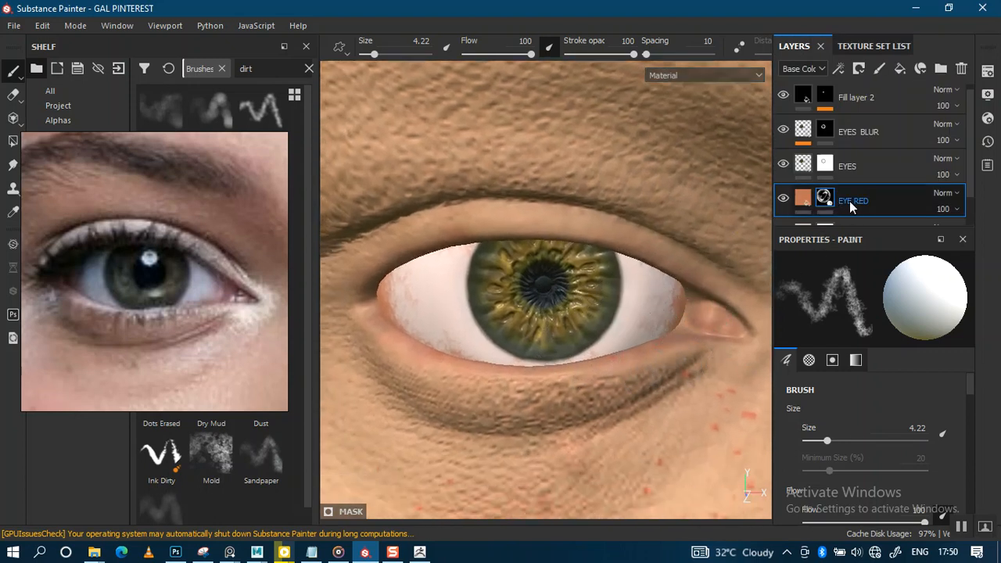
- Add redness to the EYE RED mask along the lid edges of the eye white with a brush size of 1.12
click(824, 198)
mouse_move(670, 336)
alt+right_down()
mouse_move(575, 409)
mouse_move(644, 368)
mouse_move(589, 354)
alt+right_up()
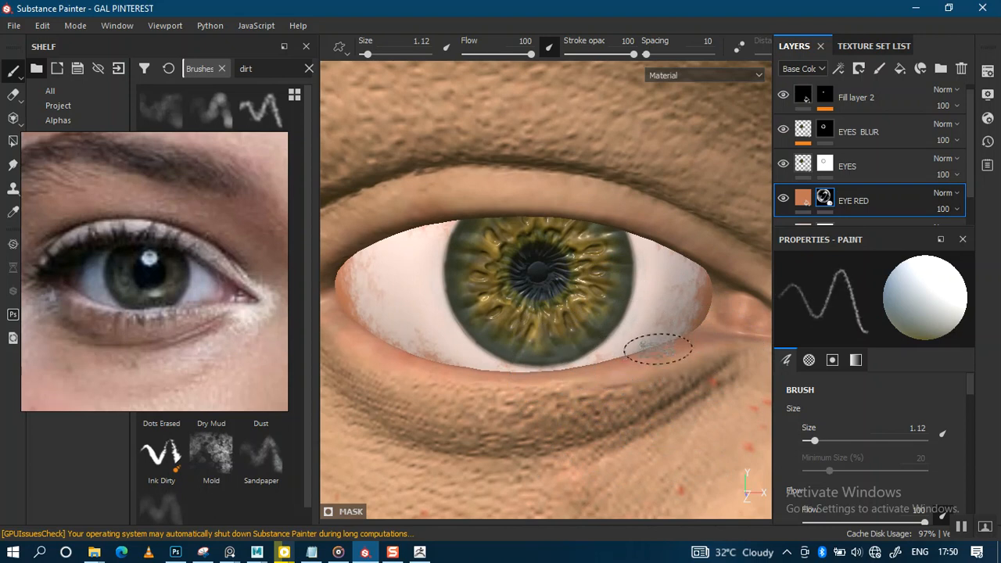
alt+right_drag(662, 350, 652, 381)
alt+middle_drag(636, 323, 598, 321)
- Duplicate the EYE RED layer and change the copy's base color to a darker, more saturated orange
click(803, 198)
click(870, 432)
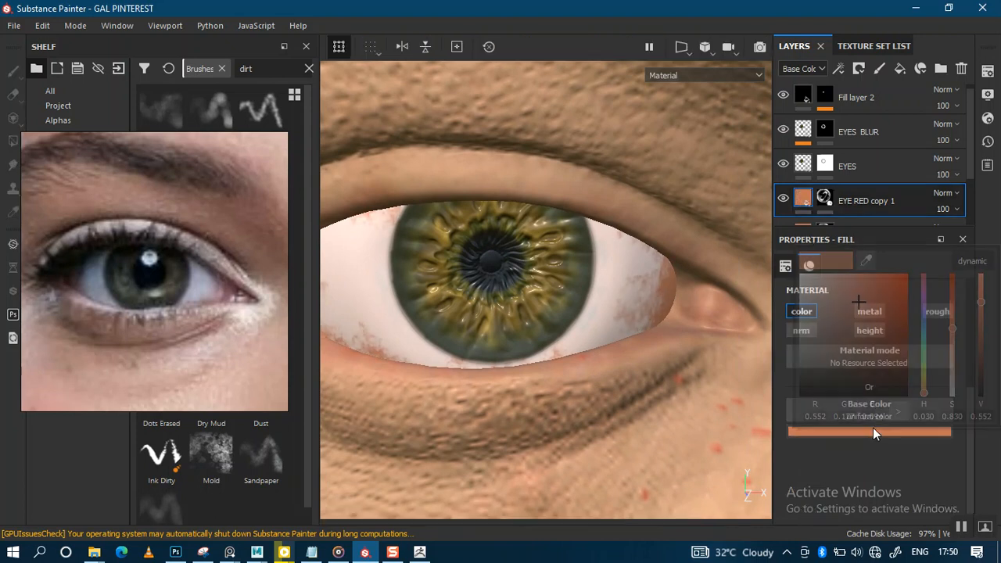
drag(952, 307, 953, 298)
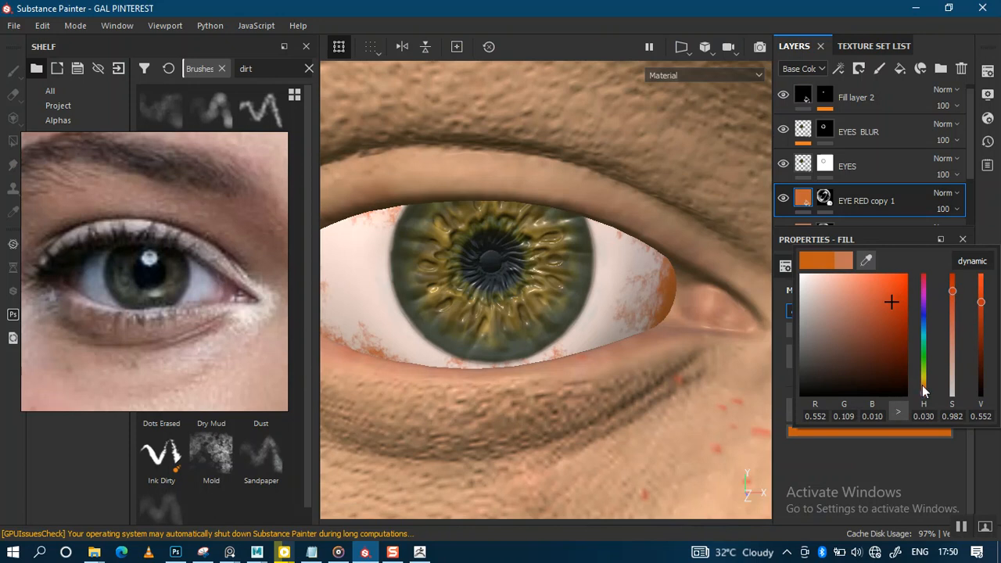
drag(981, 302, 954, 280)
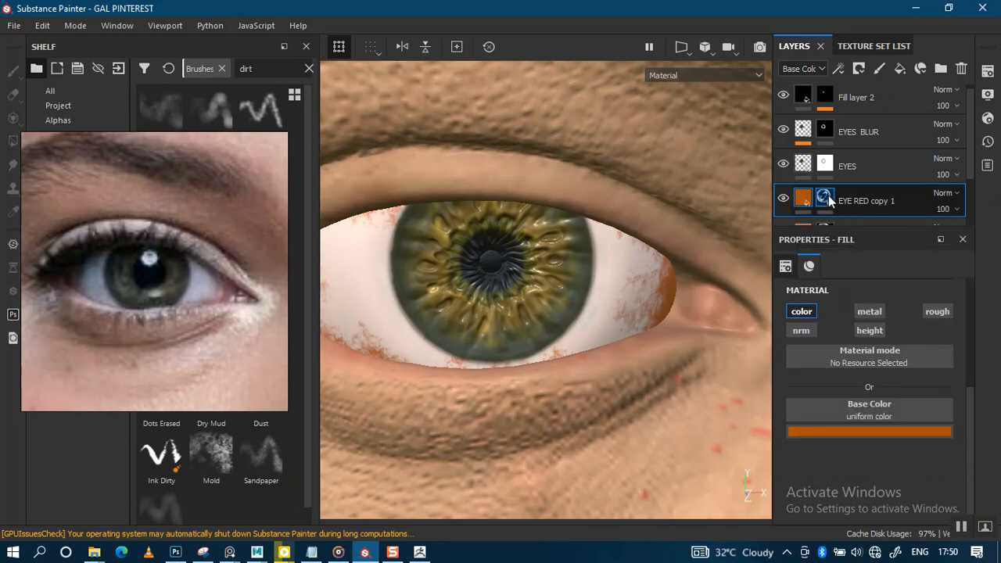
- Replace the EYE RED copy 1 mask with a black mask and paint deeper redness at the inner corner of the eye
right_click(829, 196)
click(870, 27)
alt+drag(599, 362, 637, 317)
alt+middle_drag(637, 318, 605, 322)
alt+right_drag(604, 321, 644, 364)
mouse_move(644, 365)
mouse_down()
mouse_move(635, 339)
mouse_move(650, 348)
mouse_move(642, 412)
mouse_move(728, 355)
mouse_up()
- Paint the EYE RED copy 1 mask at the outer corner of the eye white and check both corners
alt+middle_drag(728, 355, 604, 351)
mouse_move(492, 313)
alt+mouse_down()
mouse_move(369, 302)
mouse_move(371, 277)
mouse_move(365, 284)
alt+mouse_up()
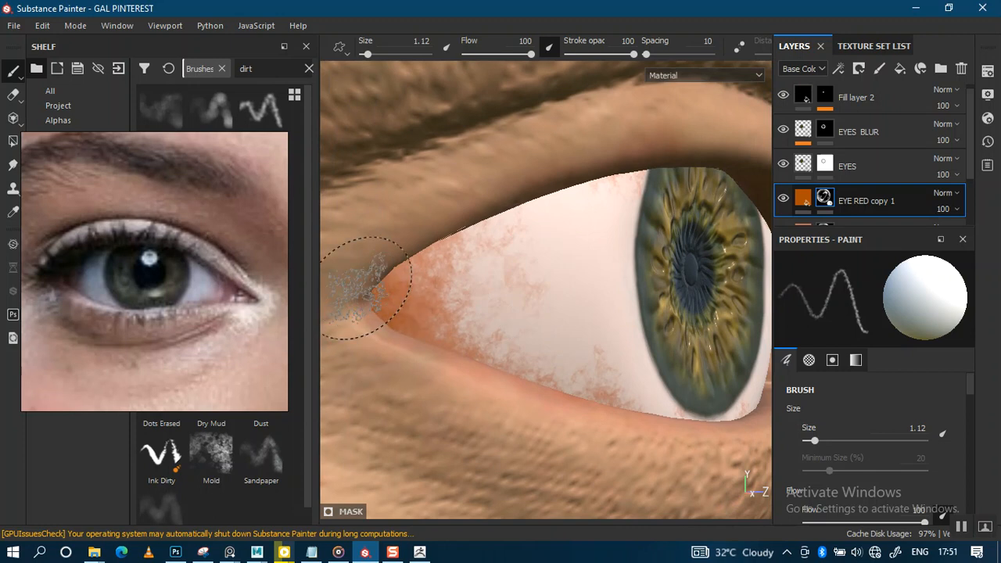
mouse_move(523, 306)
alt+mouse_down()
mouse_move(513, 320)
mouse_move(529, 336)
mouse_move(509, 300)
mouse_move(571, 277)
mouse_move(544, 274)
mouse_move(621, 336)
alt+mouse_up()
scroll(626, 302, down, 2)
alt+drag(633, 266, 631, 394)
scroll(631, 393, up, 1)
- Rotate the environment lighting and lower the EYE RED copy 1 layer's opacity to 58
shift+right_drag(631, 317, 665, 327)
click(956, 210)
click(960, 236)
drag(962, 236, 969, 236)
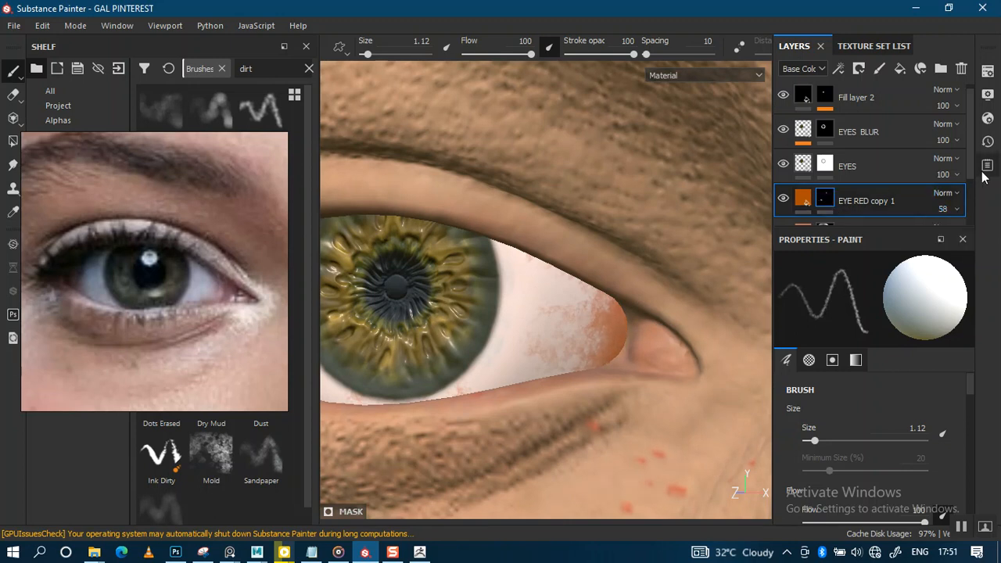
- Add an empty filter to the EYE RED layer's mask
drag(971, 170, 967, 216)
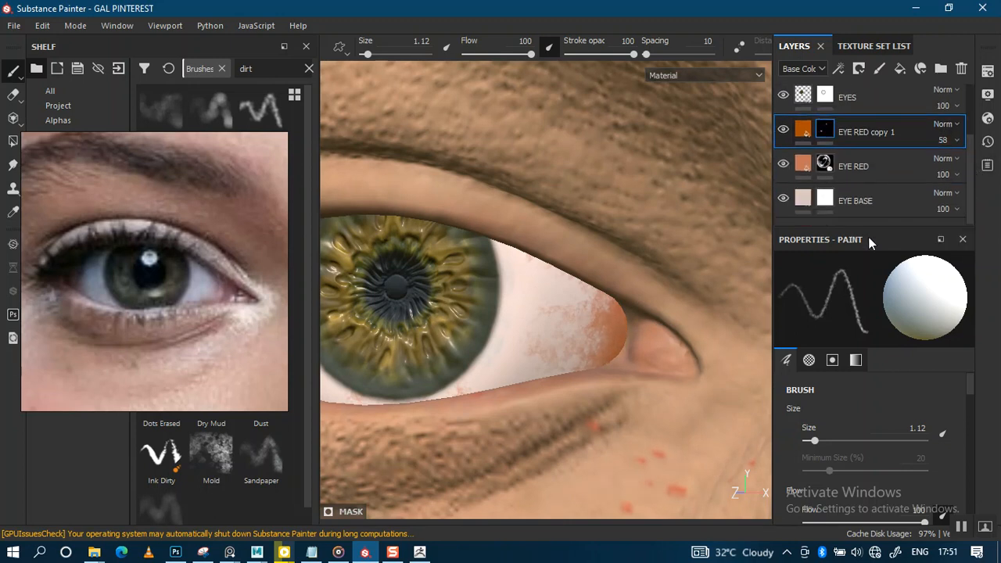
click(857, 170)
click(957, 176)
click(825, 173)
right_click(827, 165)
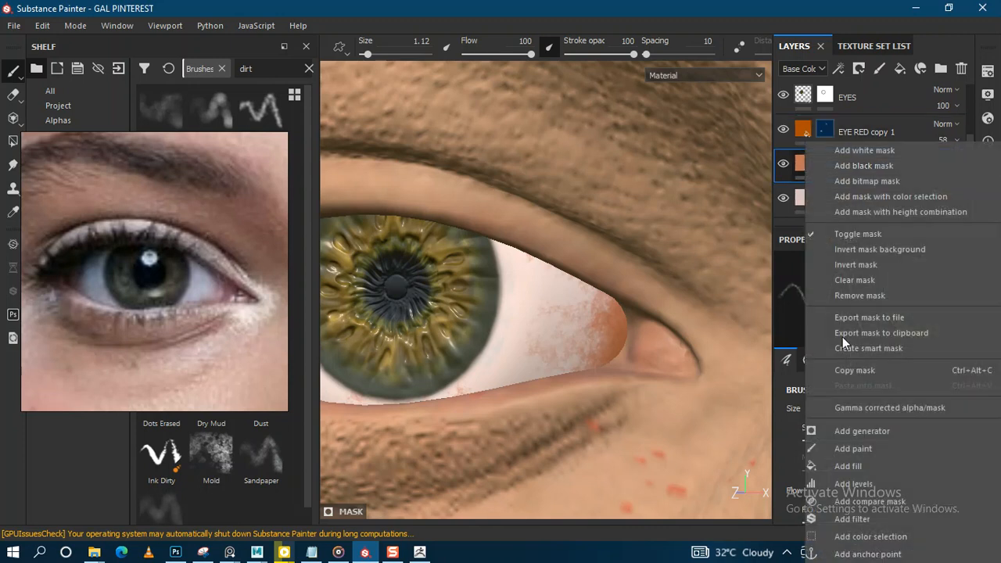
click(852, 518)
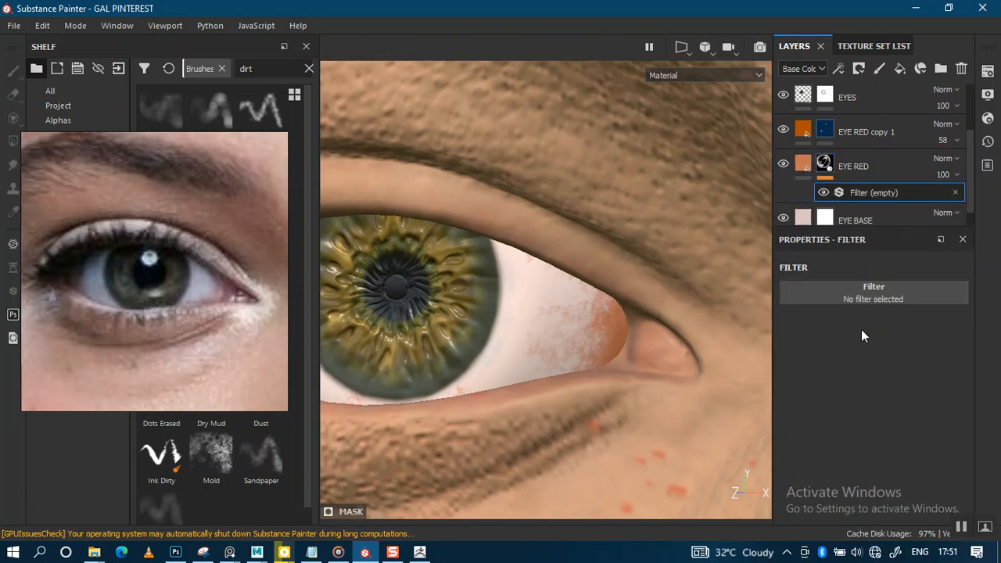
- Apply the Blur filter to the EYE RED mask with a blur intensity of 0.62 and check the eye's outer corner
click(868, 298)
click(930, 342)
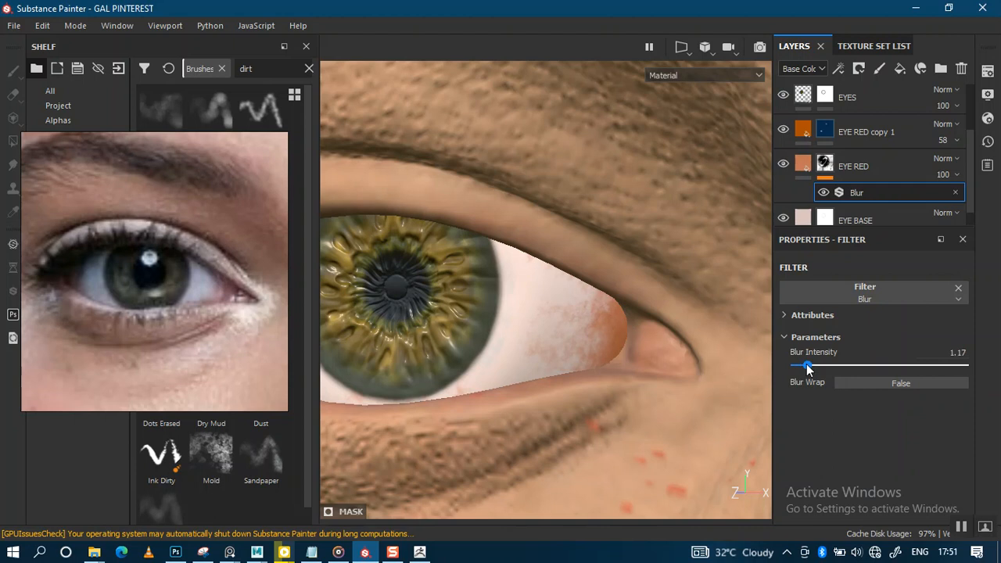
drag(803, 365, 802, 365)
alt+drag(493, 292, 593, 335)
scroll(526, 385, down, 2)
alt+middle_drag(593, 335, 648, 371)
alt+right_drag(649, 371, 791, 328)
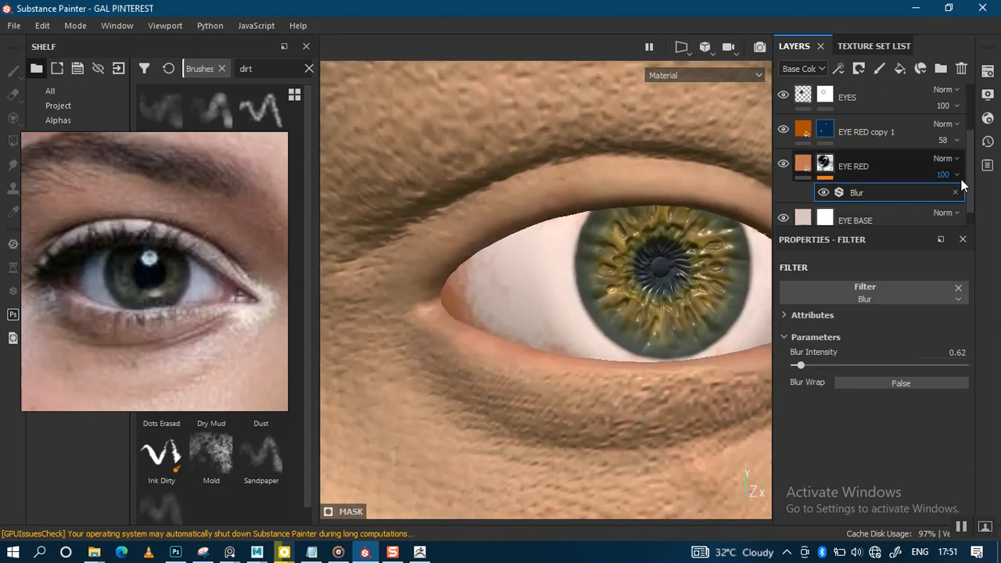
- Try the EYE RED layer's opacity at 83, check the whole eye, and restore it to 100
click(958, 175)
drag(962, 200, 965, 204)
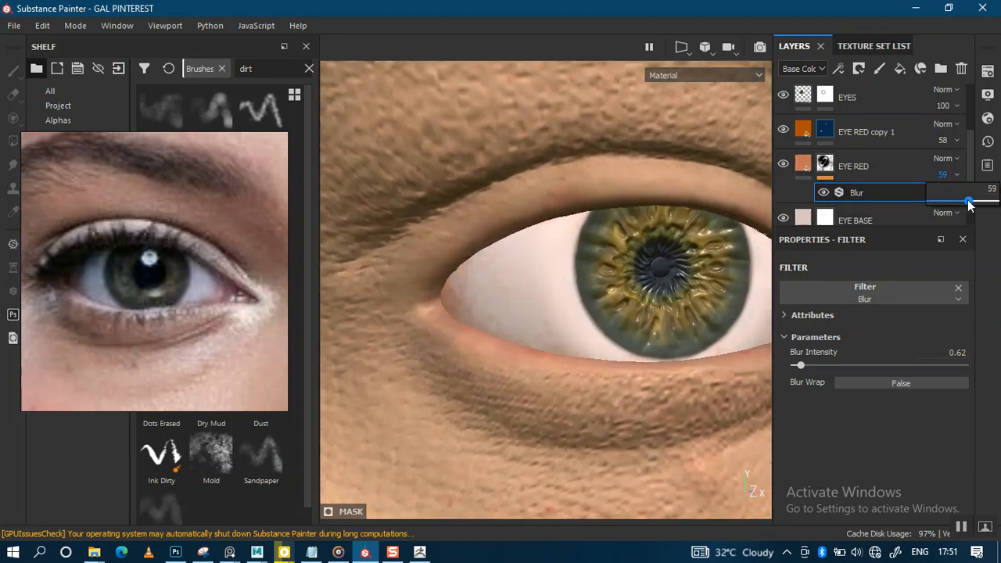
drag(984, 203, 986, 203)
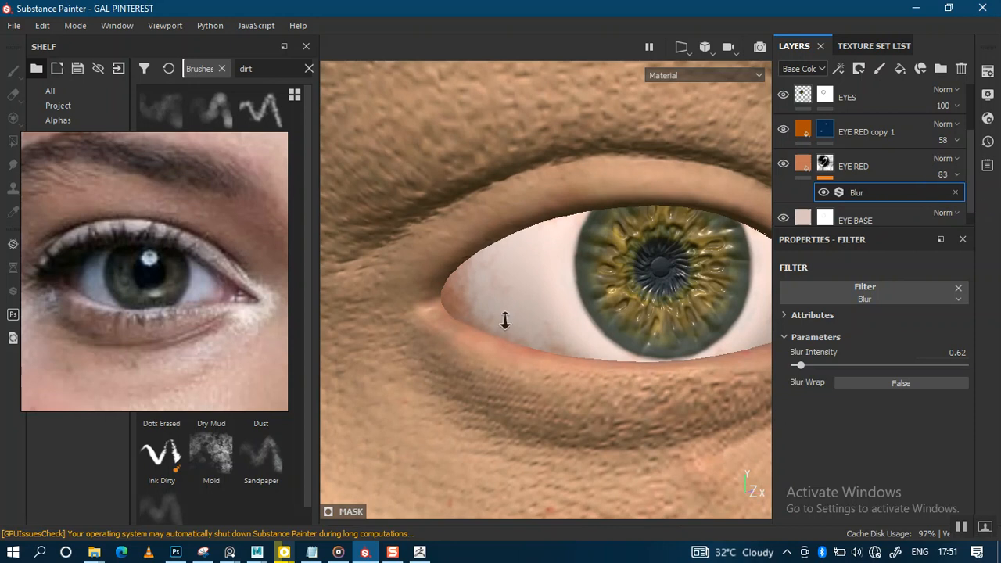
alt+right_drag(506, 322, 505, 4)
alt+middle_drag(501, 230, 533, 211)
alt+drag(532, 211, 758, 183)
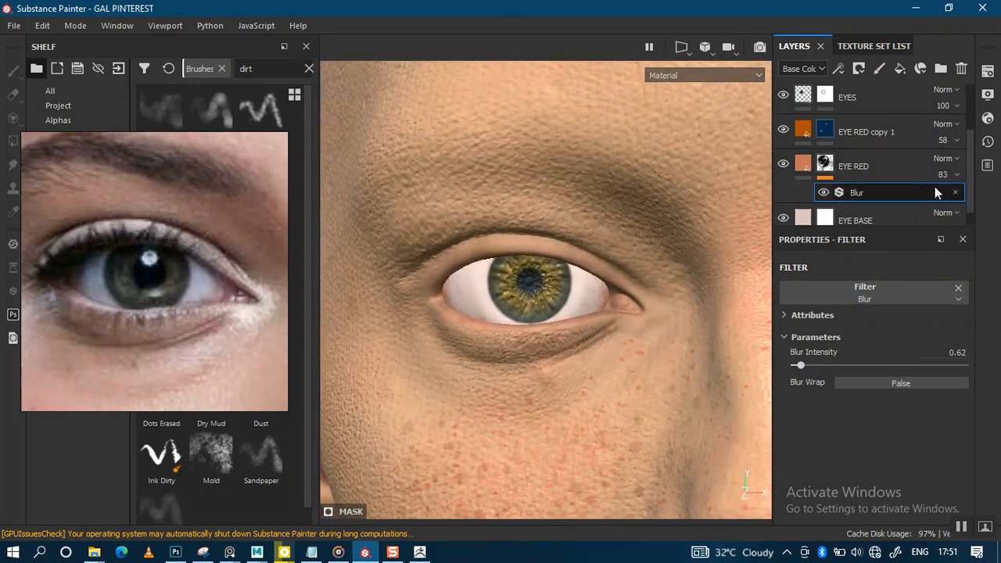
click(957, 176)
drag(985, 204, 997, 201)
- Hide the Blur filter on the EYE RED mask and set the mask brush to flow 45 and stroke opacity 55
alt+right_drag(552, 258, 620, 368)
click(828, 164)
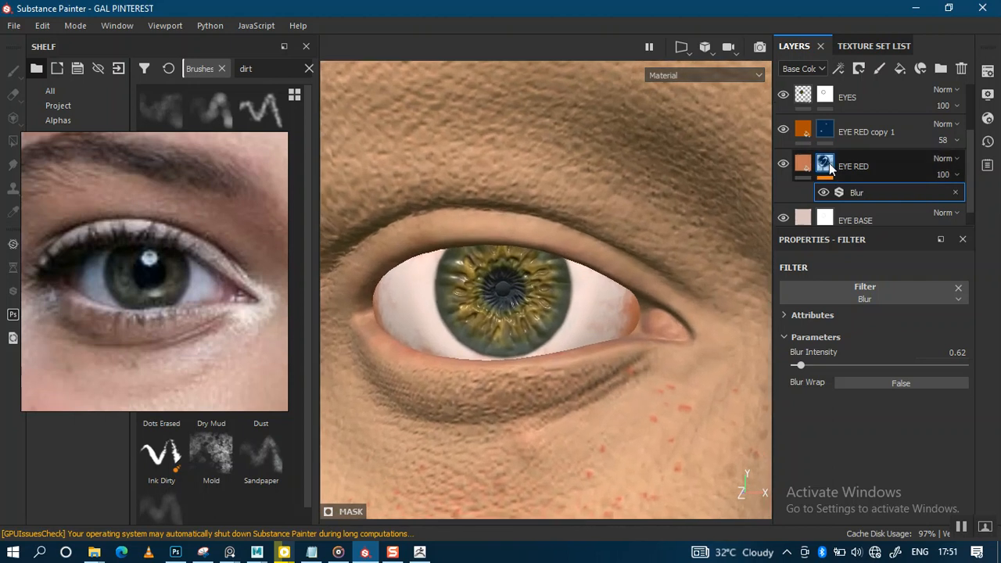
click(825, 192)
alt+right_drag(617, 332, 626, 501)
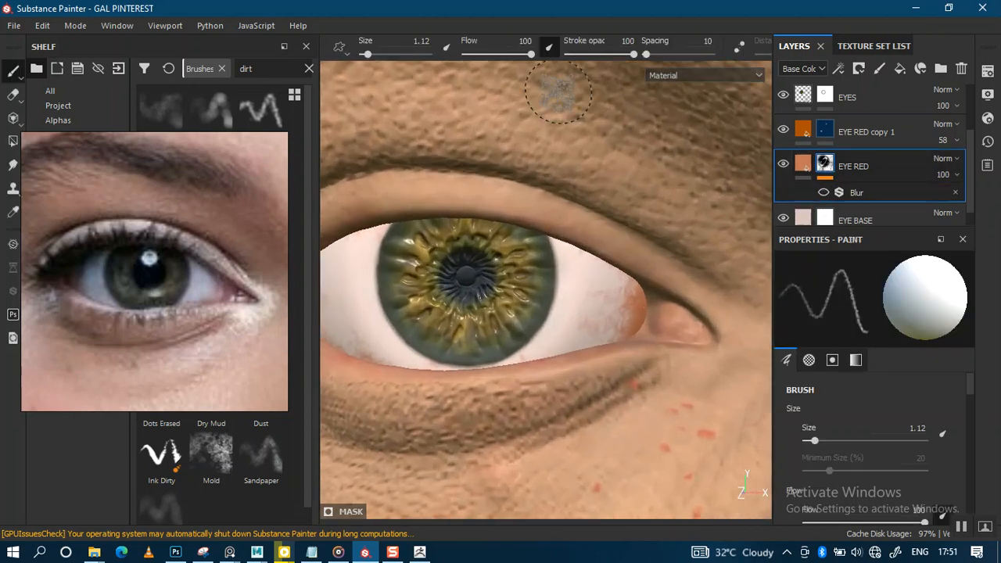
click(494, 54)
alt+right_drag(611, 179, 618, 308)
alt+drag(617, 308, 571, 235)
alt+middle_drag(571, 235, 525, 144)
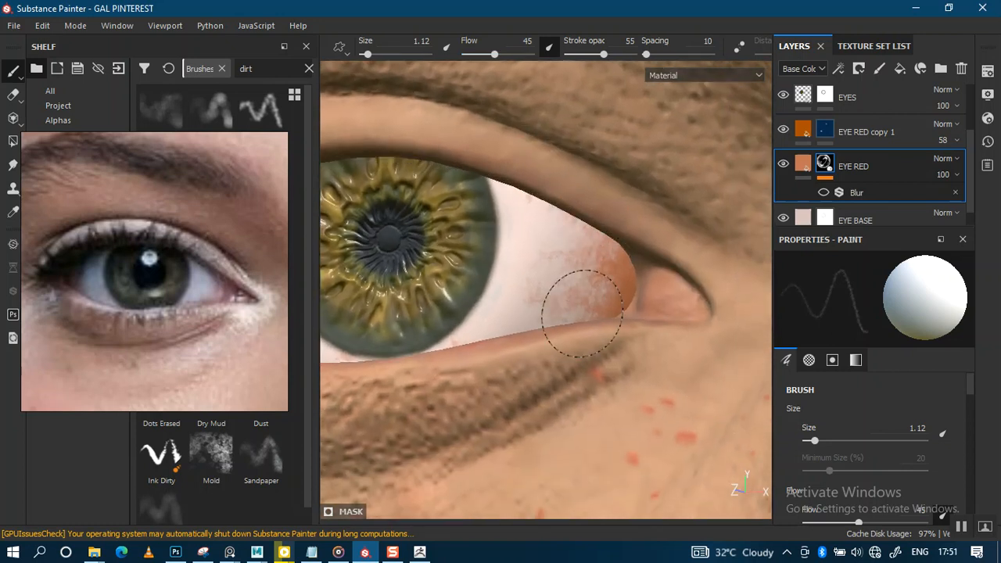
- Soften the EYE RED mask brush to flow 19 and stroke opacity 21 for the outer corner of the eye
alt+right_drag(649, 329, 626, 261)
alt+drag(626, 261, 679, 252)
alt+middle_drag(679, 252, 642, 279)
alt+drag(637, 259, 691, 266)
alt+drag(462, 265, 499, 275)
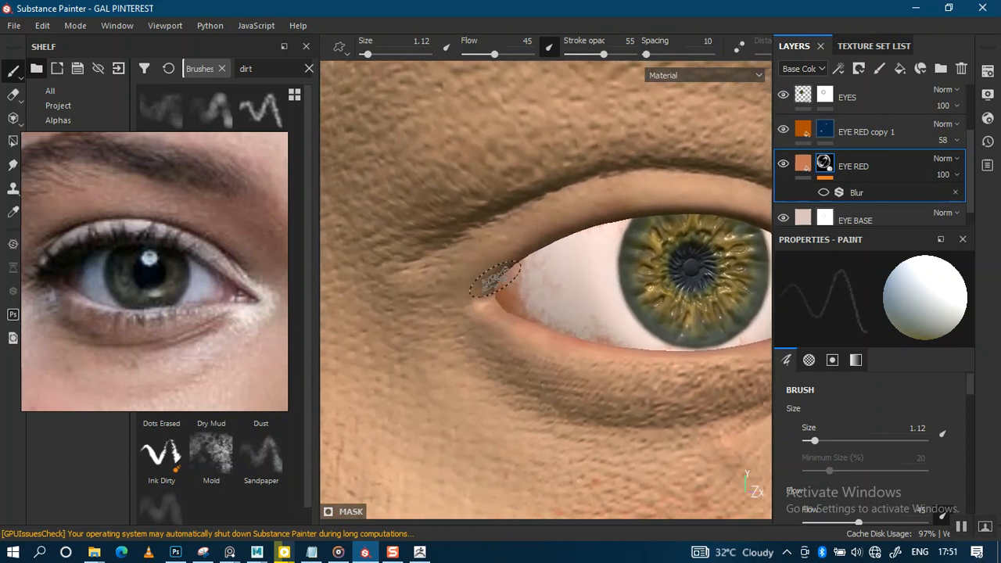
drag(494, 54, 473, 56)
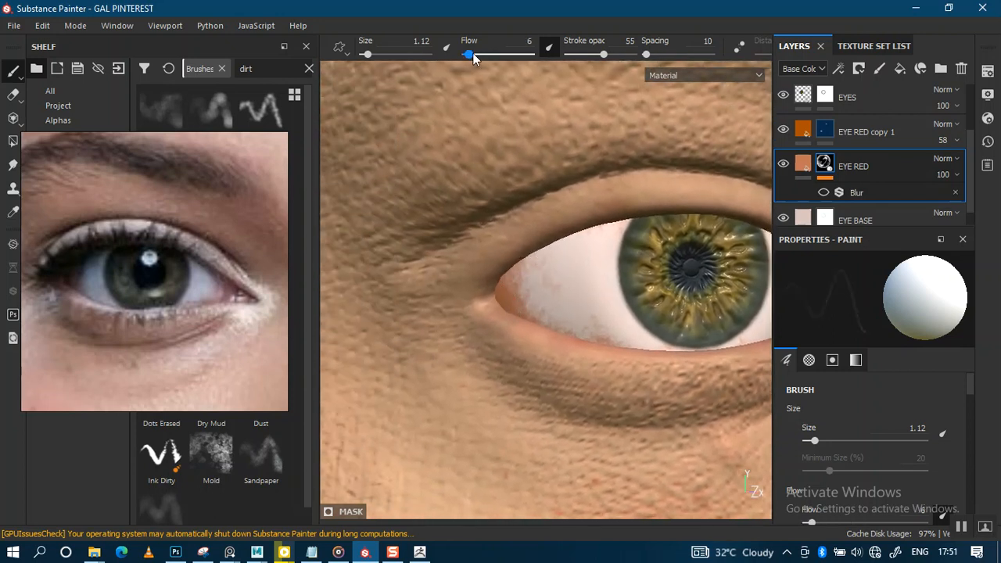
drag(580, 60, 578, 60)
alt+right_drag(543, 306, 554, 266)
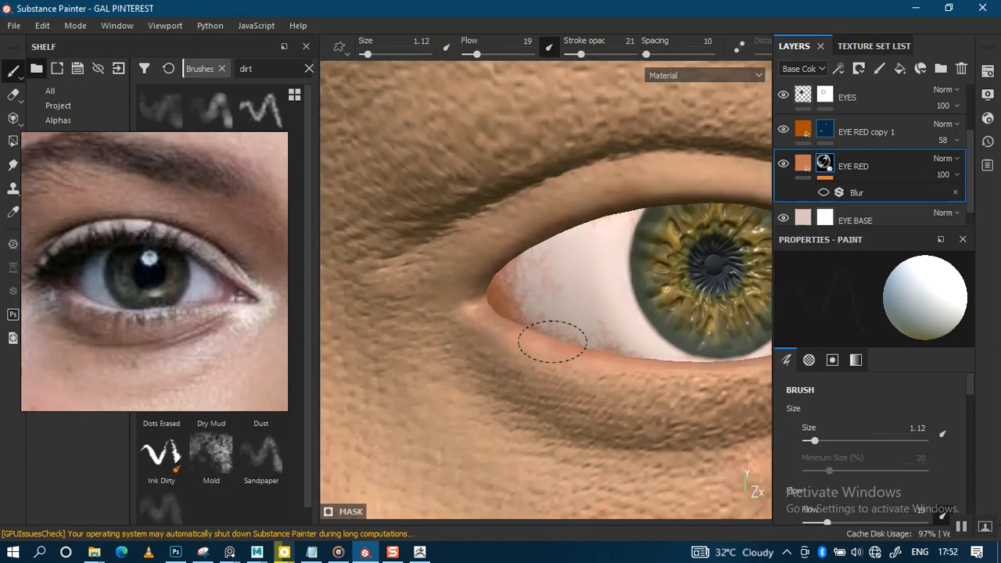
- Check the redness on both eyes and lower the EYE RED layer's opacity to 61
alt+right_drag(578, 227, 498, 69)
mouse_move(602, 259)
alt+mouse_down()
mouse_move(566, 279)
mouse_move(527, 268)
alt+mouse_up()
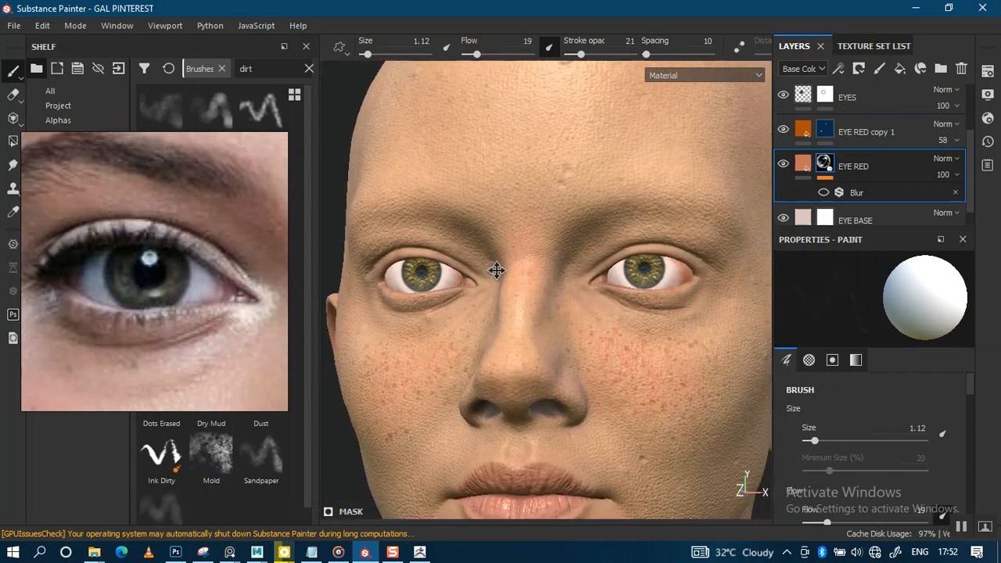
alt+right_drag(551, 329, 503, 339)
alt+drag(503, 340, 582, 345)
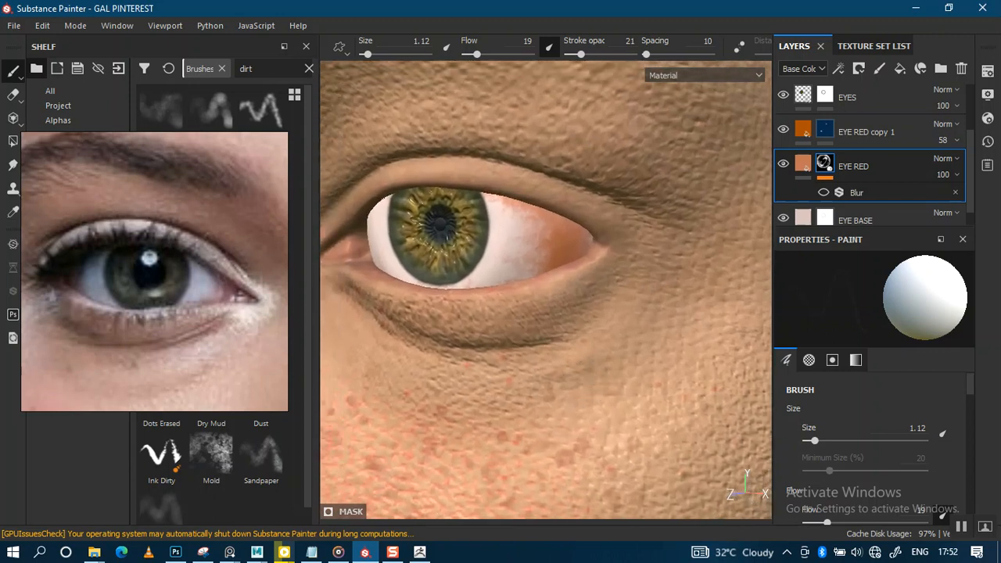
click(954, 175)
drag(960, 195, 969, 202)
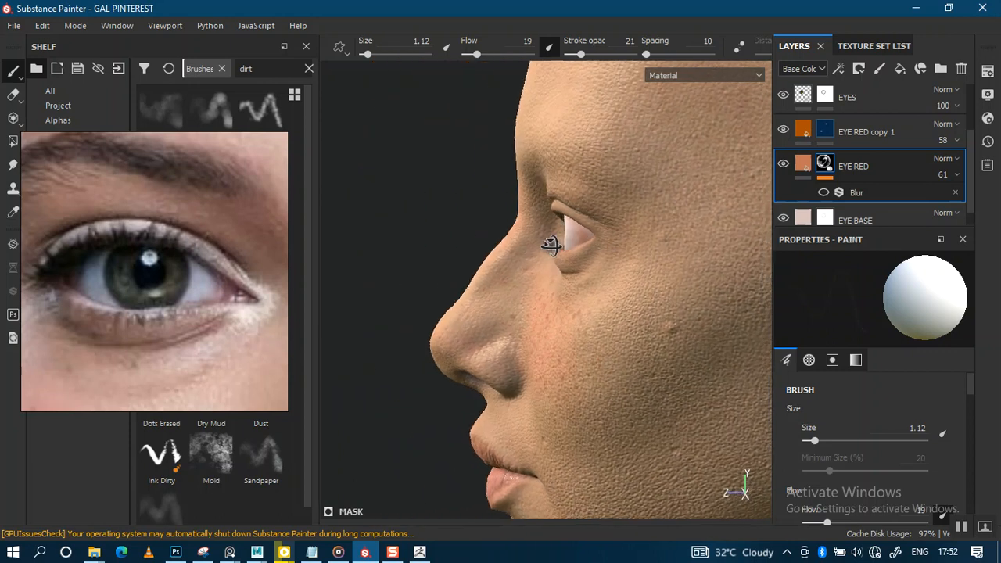
- Compare the eye whites and corners with the reference photo from several angles
alt+drag(603, 248, 709, 245)
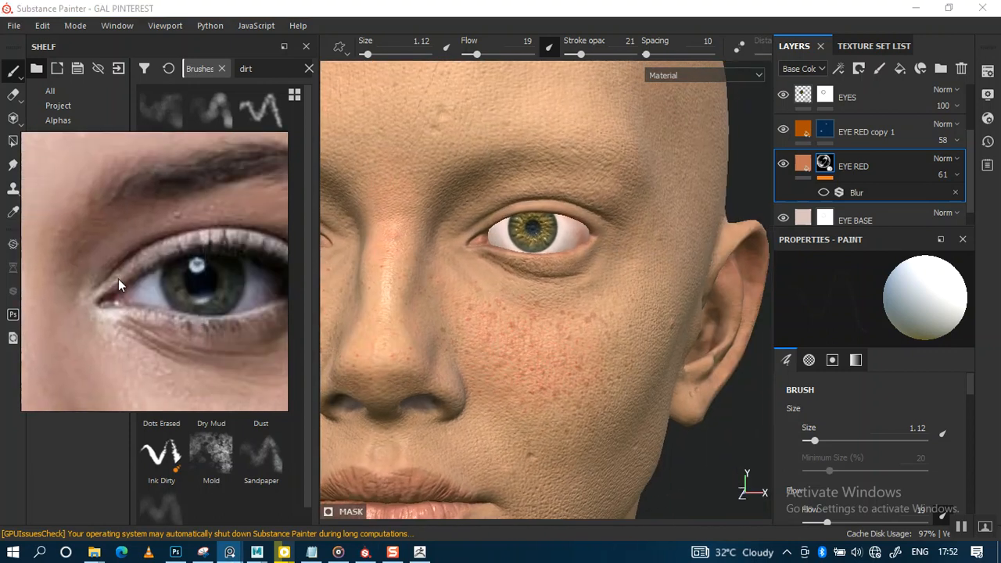
mouse_move(537, 275)
alt+mouse_down()
mouse_move(400, 284)
mouse_move(537, 286)
alt+mouse_up()
alt+right_drag(537, 286, 525, 395)
alt+drag(509, 306, 481, 298)
alt+middle_drag(530, 302, 590, 277)
alt+right_drag(589, 277, 598, 385)
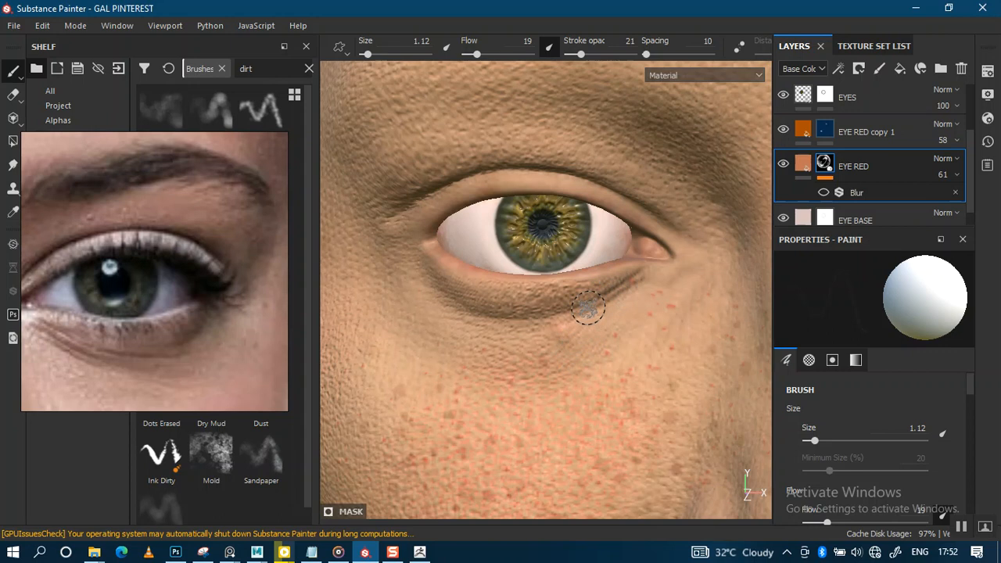
alt+drag(606, 211, 550, 237)
alt+right_drag(550, 237, 557, 266)
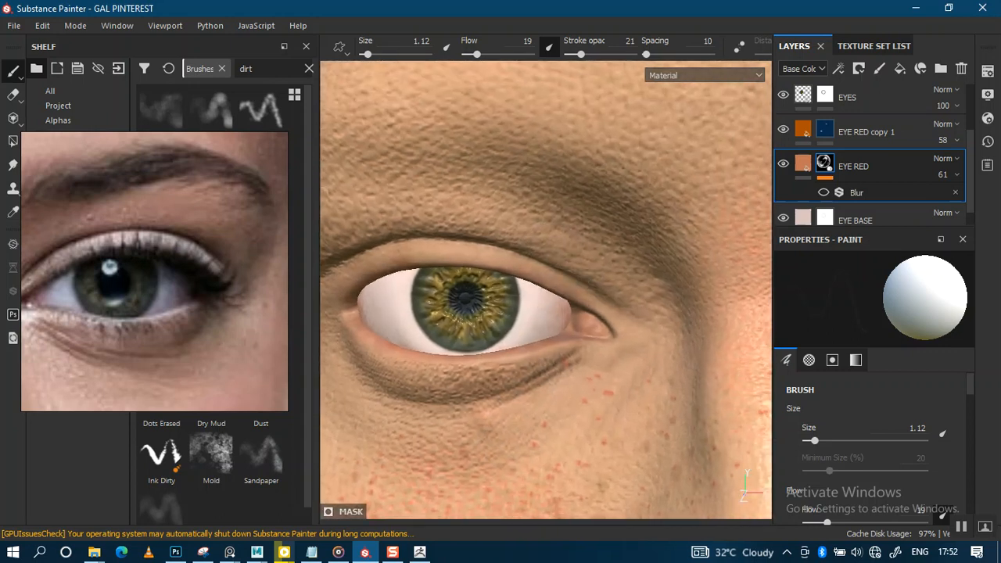
- Rename the EYE RED copy 1 layer as EYE RED copy
click(875, 137)
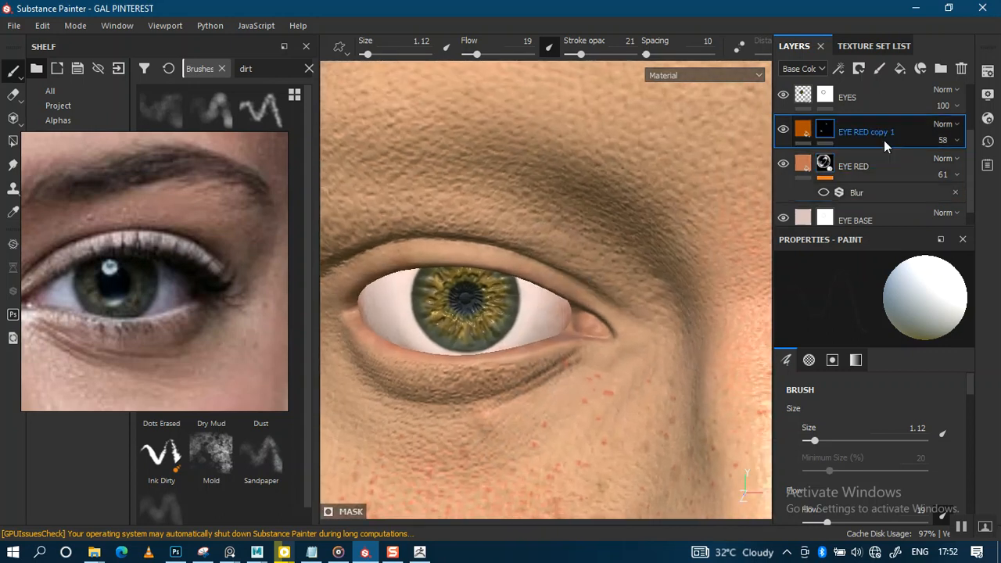
double_click(886, 133)
key(Return)
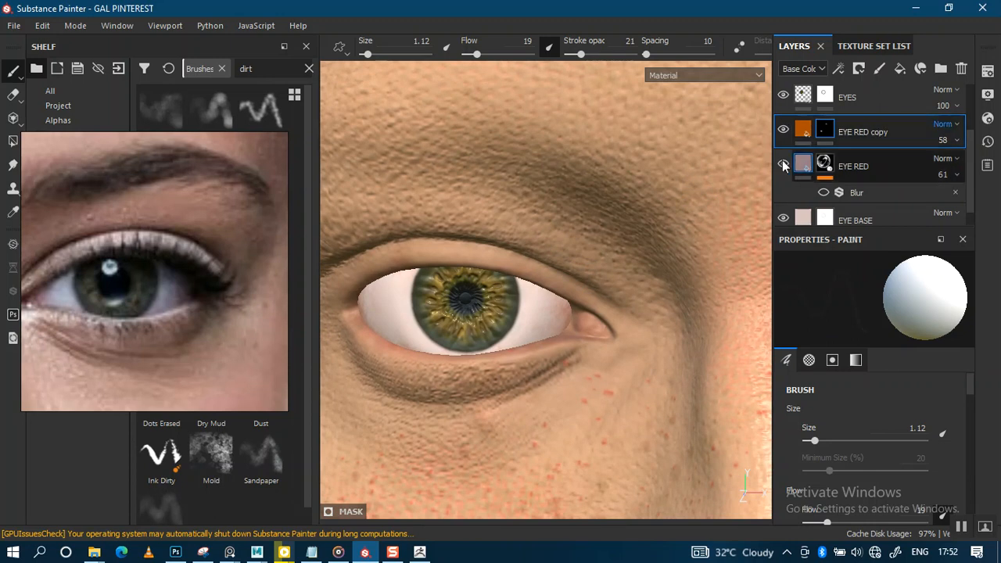
scroll(642, 267, down, 1)
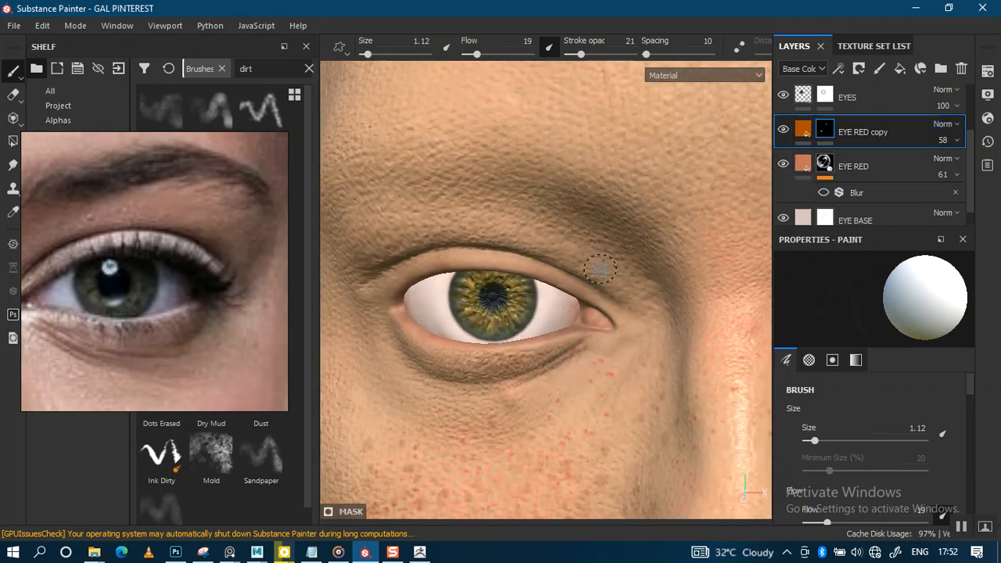
scroll(597, 269, down, 3)
alt+middle_drag(615, 255, 604, 278)
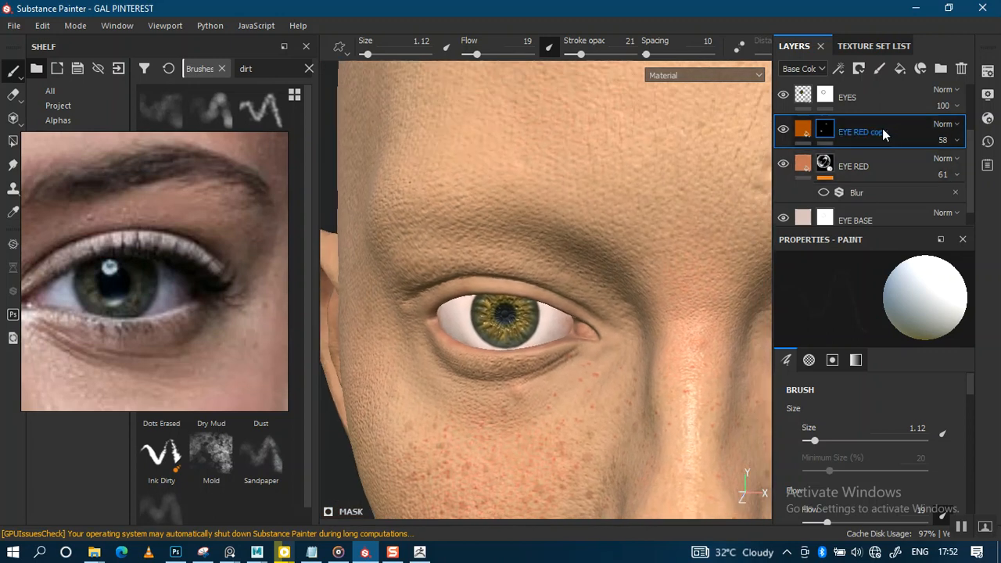
- Duplicate the EYE RED copy layer and change the duplicate's base color to a crimson red
key(ctrl+d)
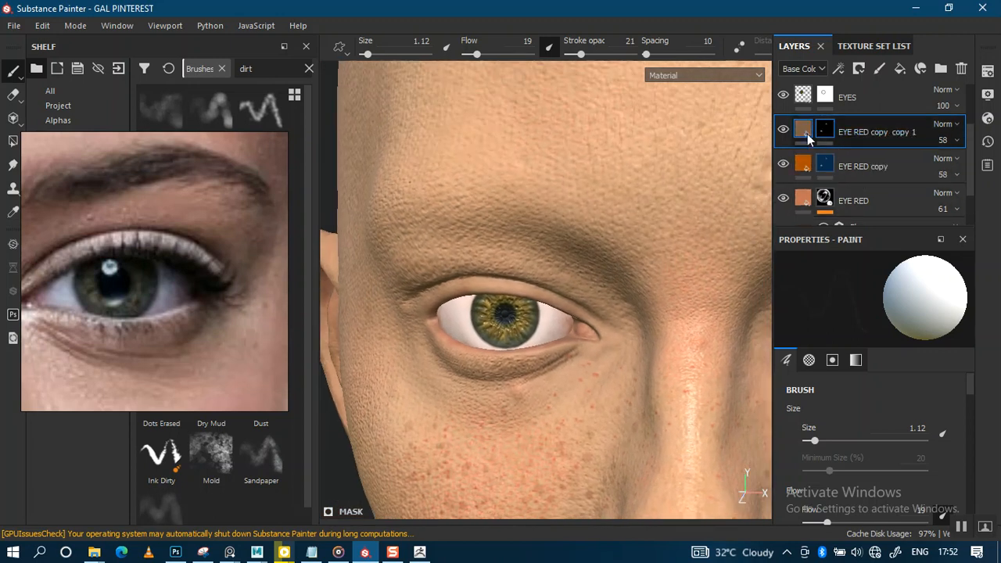
click(802, 131)
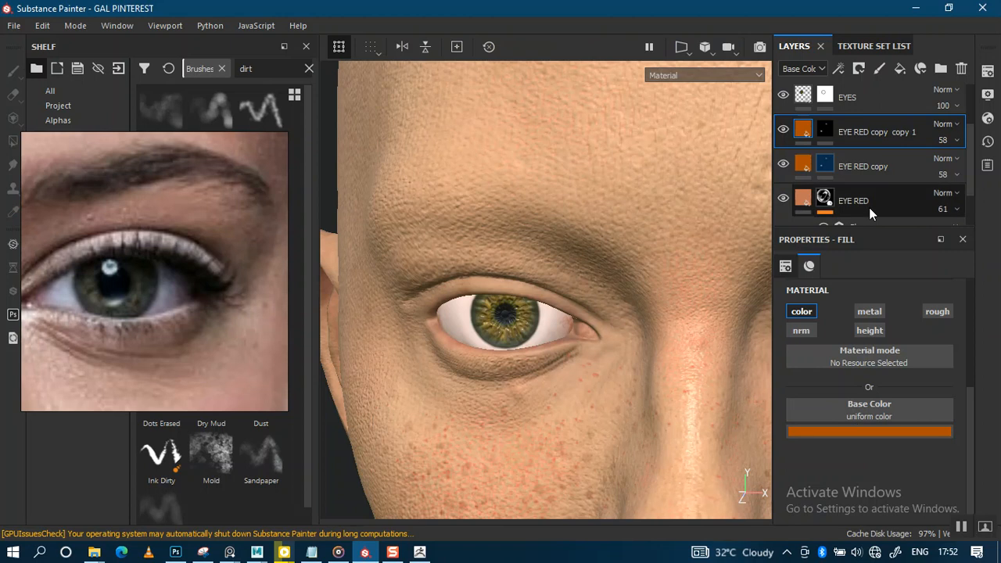
click(866, 433)
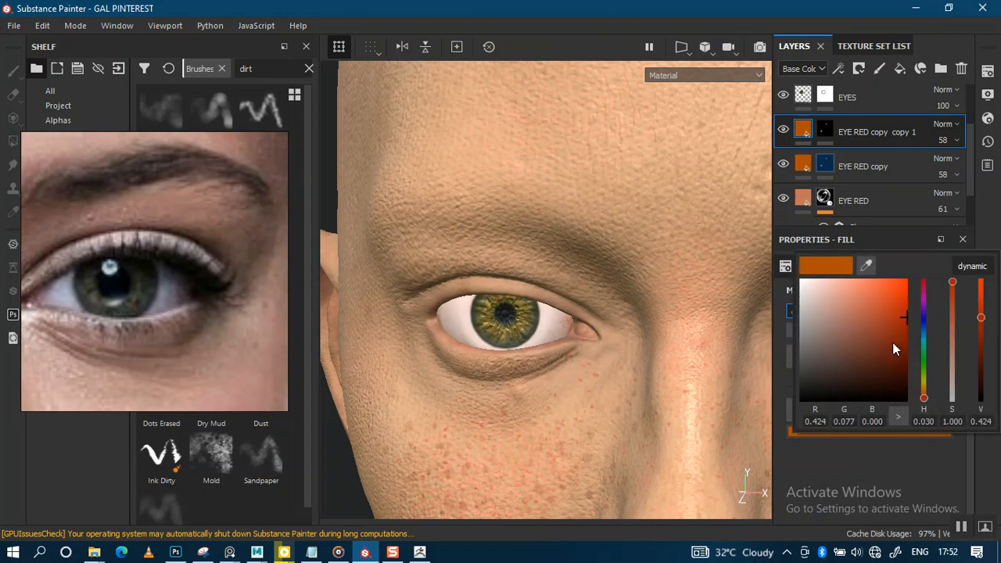
click(927, 295)
drag(927, 290, 907, 295)
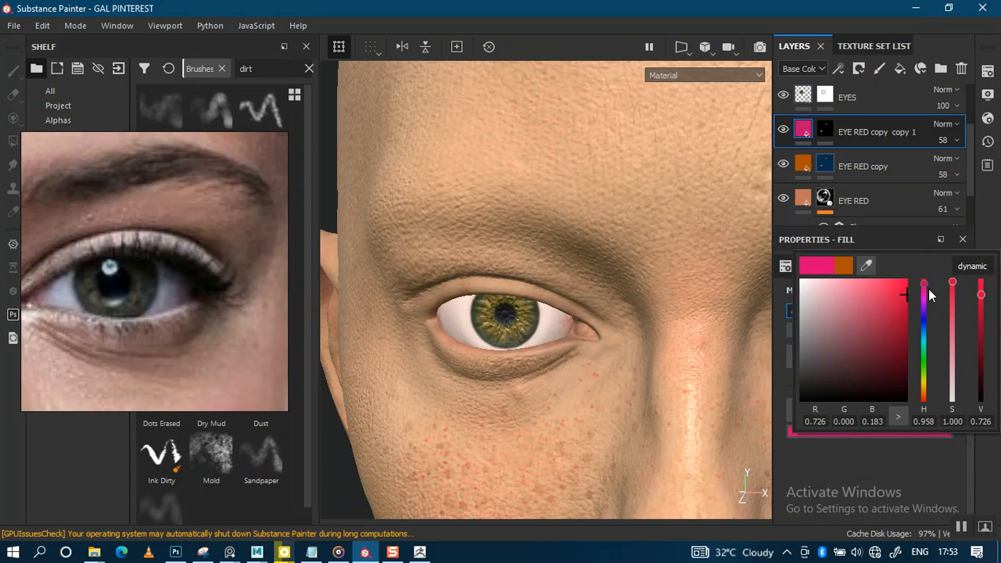
mouse_move(982, 295)
mouse_down()
mouse_move(981, 318)
mouse_move(981, 304)
mouse_up()
drag(923, 283, 924, 277)
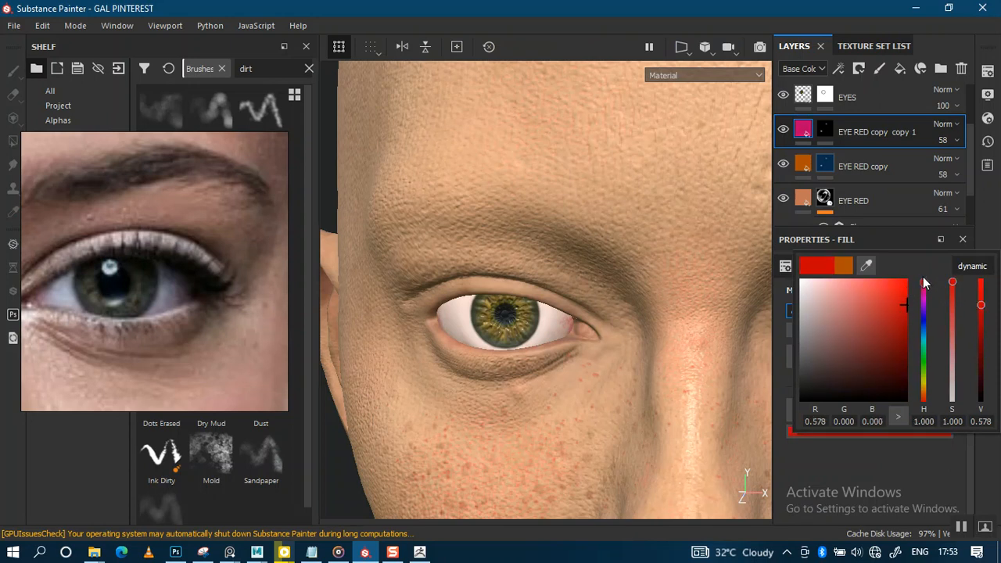
click(664, 287)
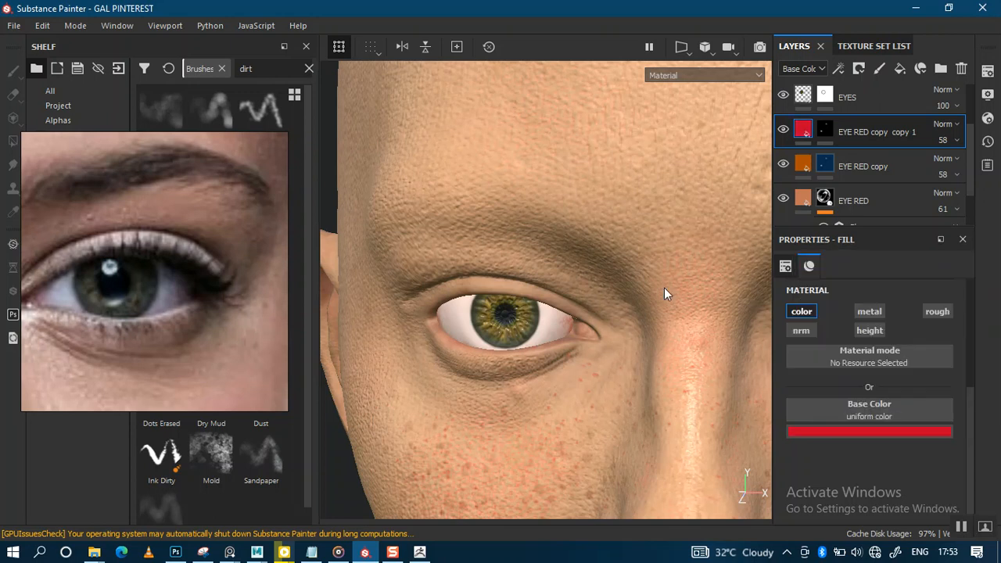
alt+drag(664, 288, 569, 274)
- Replace the mask of the EYE RED copy copy 1 layer with a black mask and look over the texture sets
click(824, 132)
right_click(829, 131)
click(844, 154)
mouse_move(554, 246)
alt+mouse_down()
mouse_move(586, 212)
mouse_move(587, 264)
mouse_move(563, 250)
alt+mouse_up()
click(856, 46)
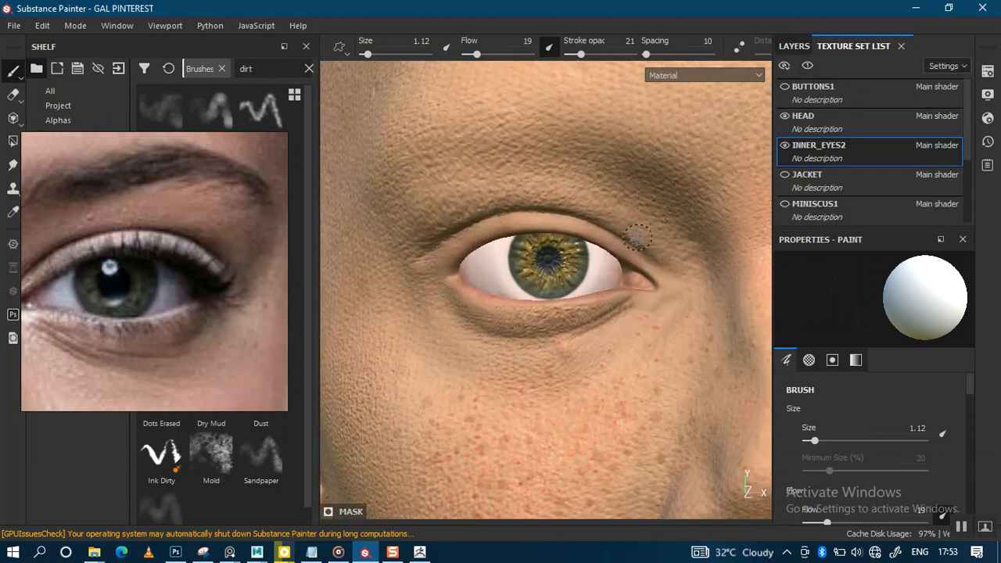
scroll(586, 353, up, 2)
scroll(586, 353, up, 2)
alt+middle_drag(407, 262, 482, 264)
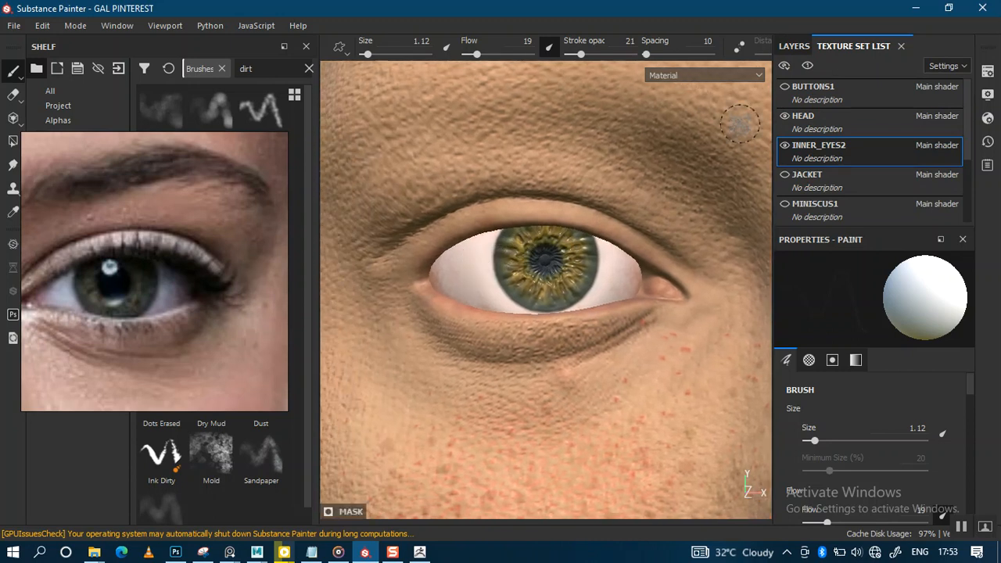
- Add a fill to the EYE RED copy copy 1 mask using the Marble Fine texture and inspect the veins on the eye white
click(796, 47)
right_click(831, 129)
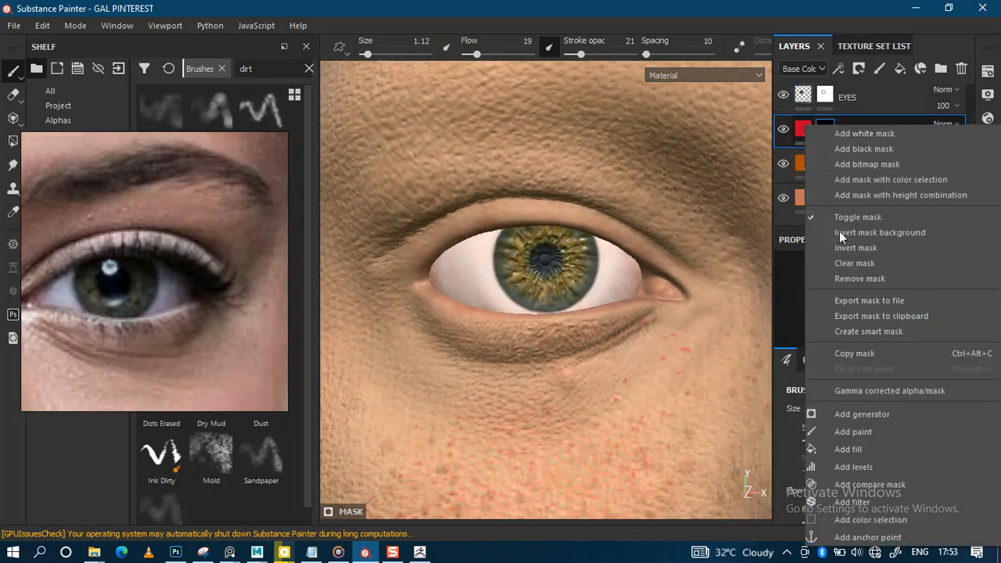
click(852, 448)
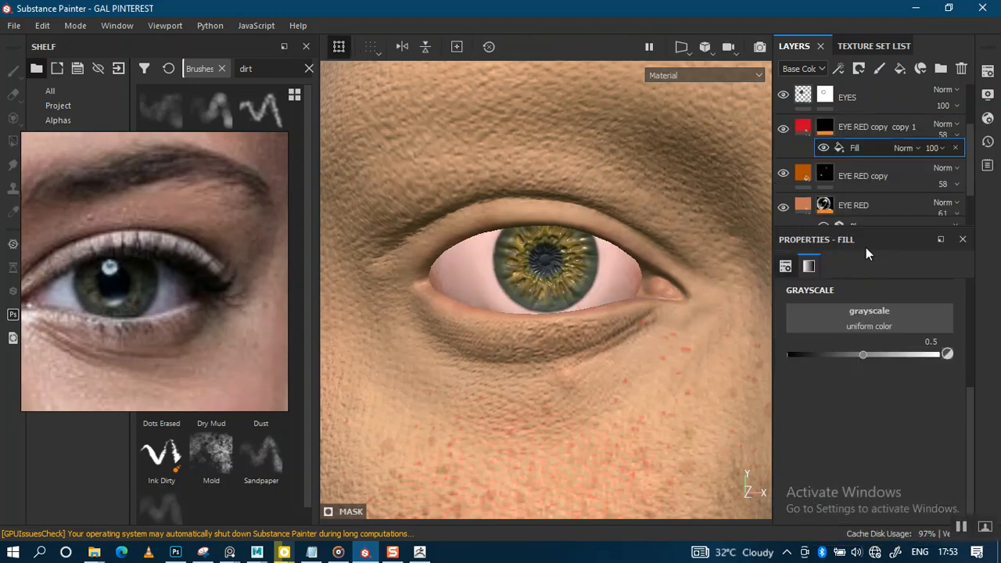
click(870, 320)
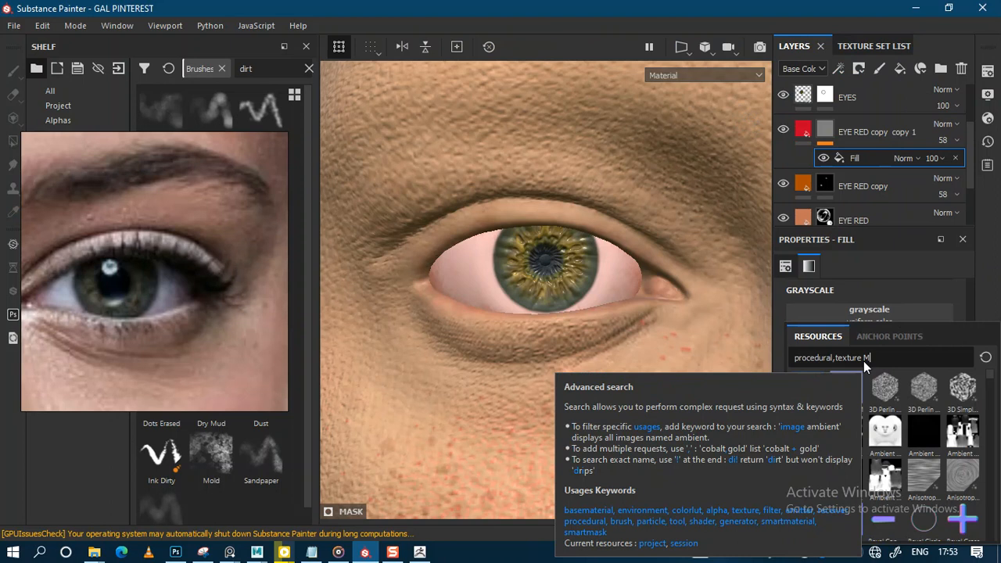
text(MARBLE)
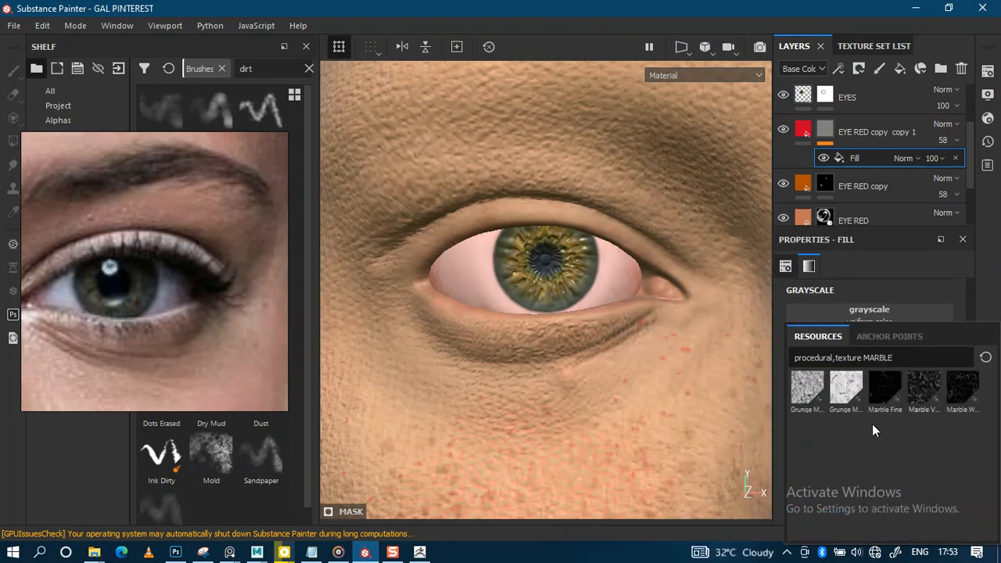
click(885, 389)
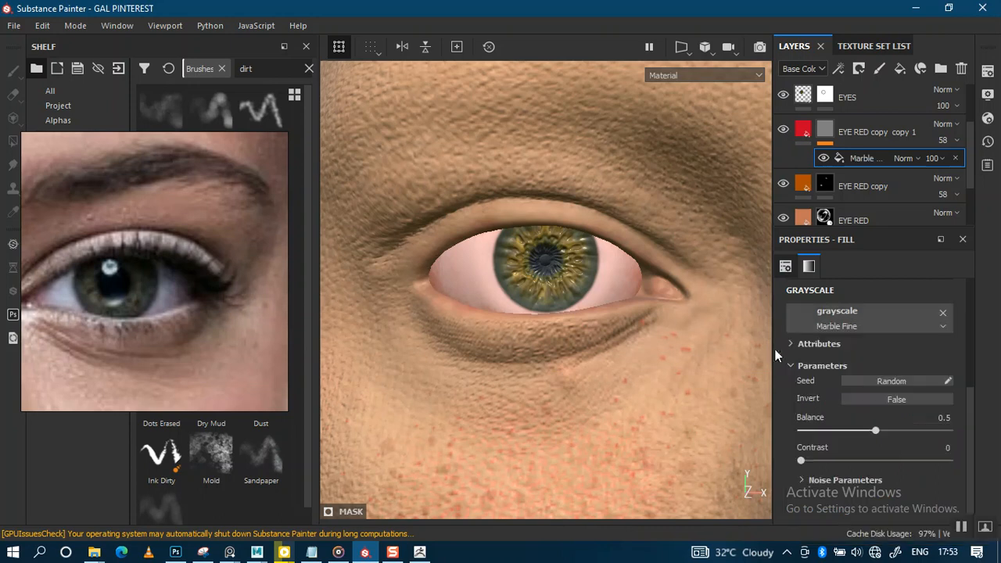
alt+right_drag(561, 315, 561, 391)
alt+middle_drag(536, 308, 591, 294)
alt+right_drag(591, 293, 630, 465)
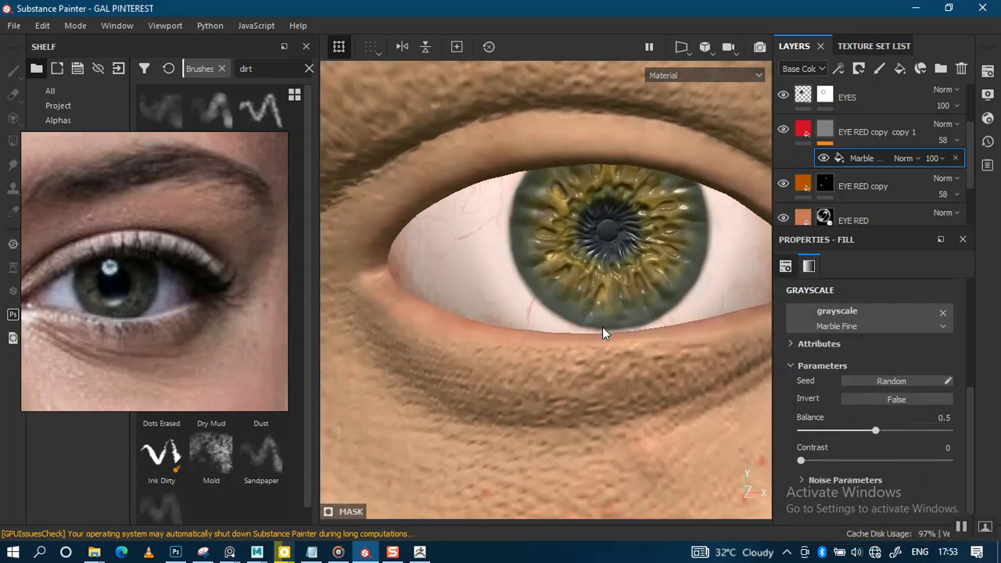
- Raise the balance of the Marble Fine mask fill to 0.77 on the EYE RED copy copy 1 layer
alt+drag(565, 334, 589, 339)
alt+right_drag(588, 339, 586, 294)
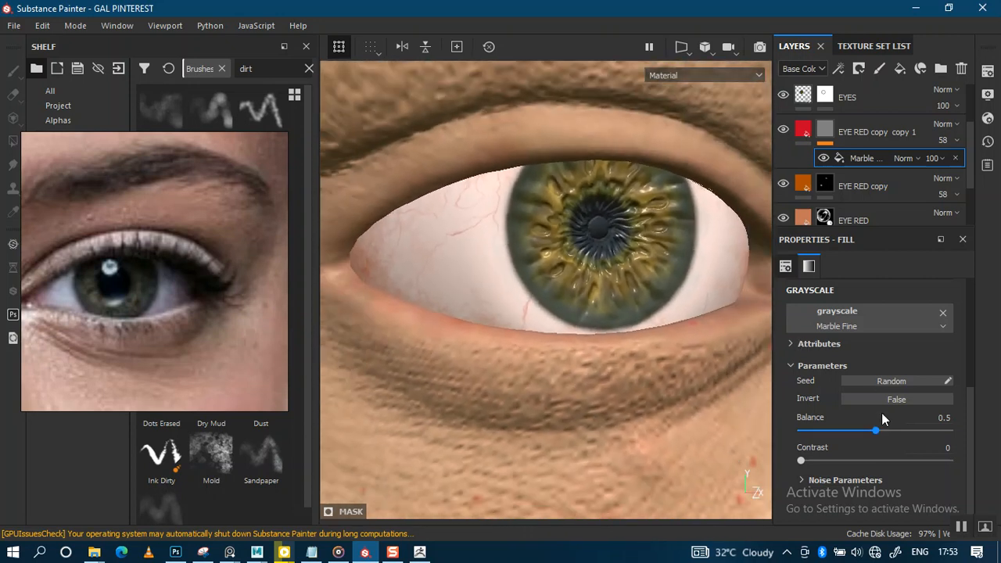
drag(872, 435, 908, 432)
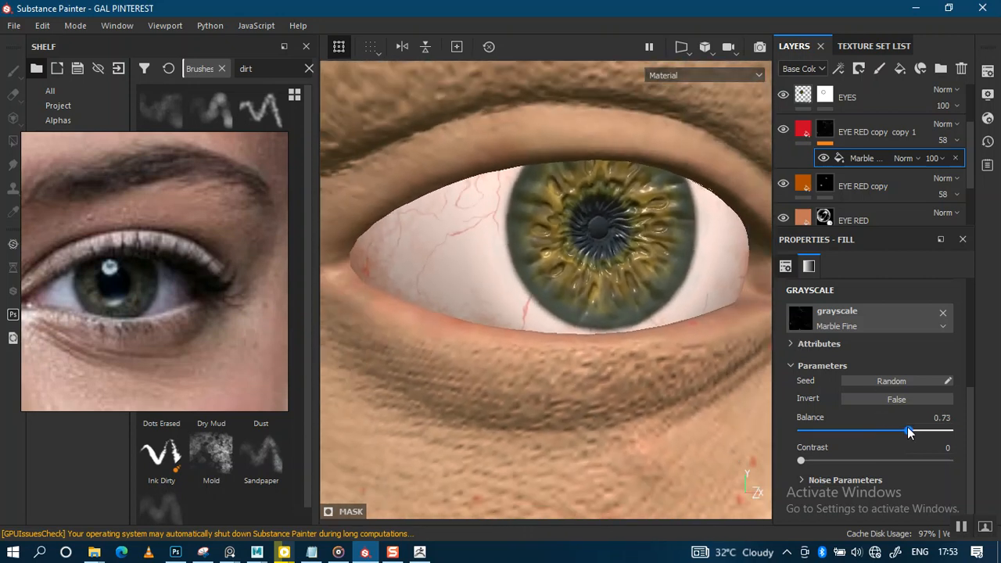
alt+drag(572, 279, 540, 235)
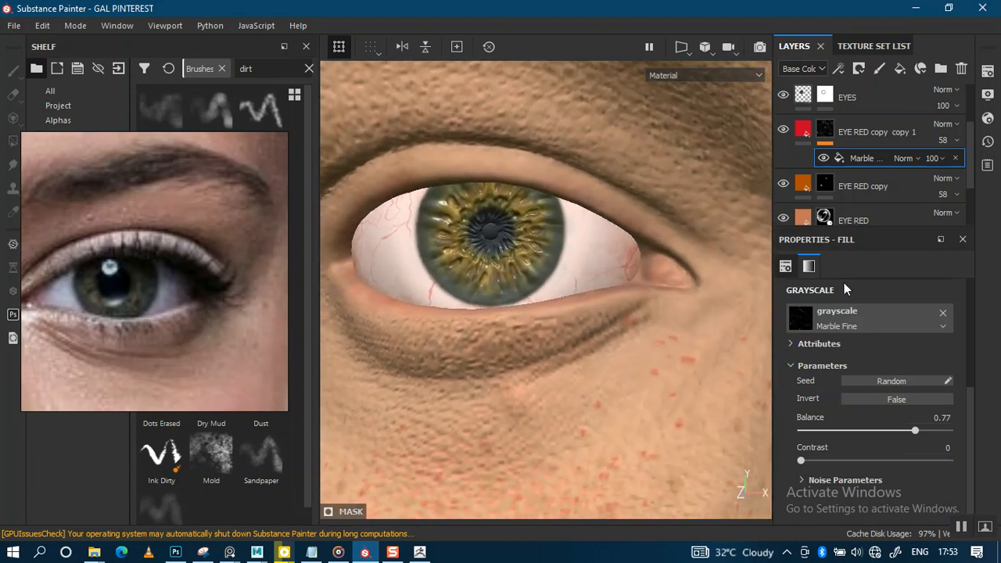
- Try tiling the Marble Fine fill at UV scales of 1.4 and 4.74
scroll(961, 460, up, 4)
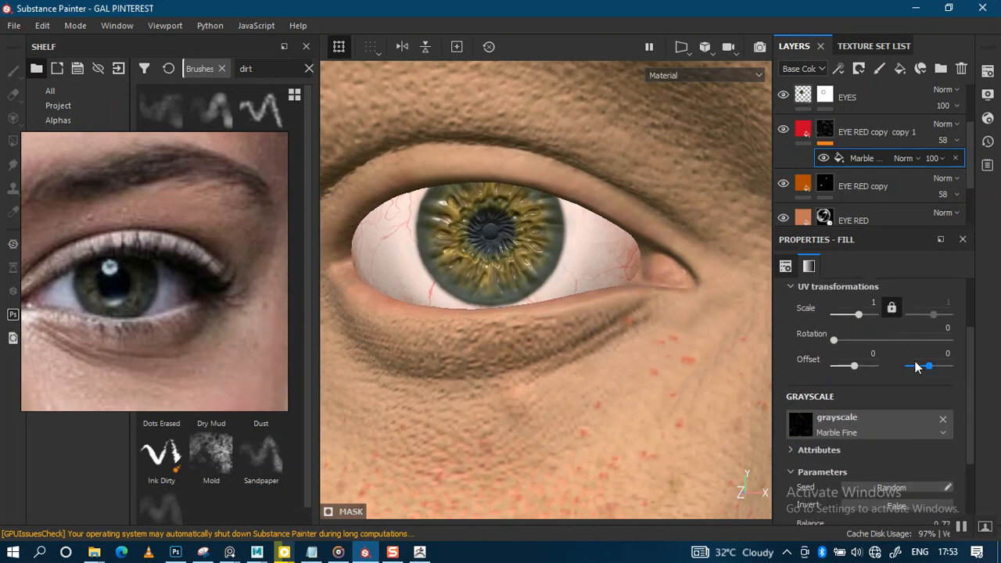
drag(861, 322, 860, 321)
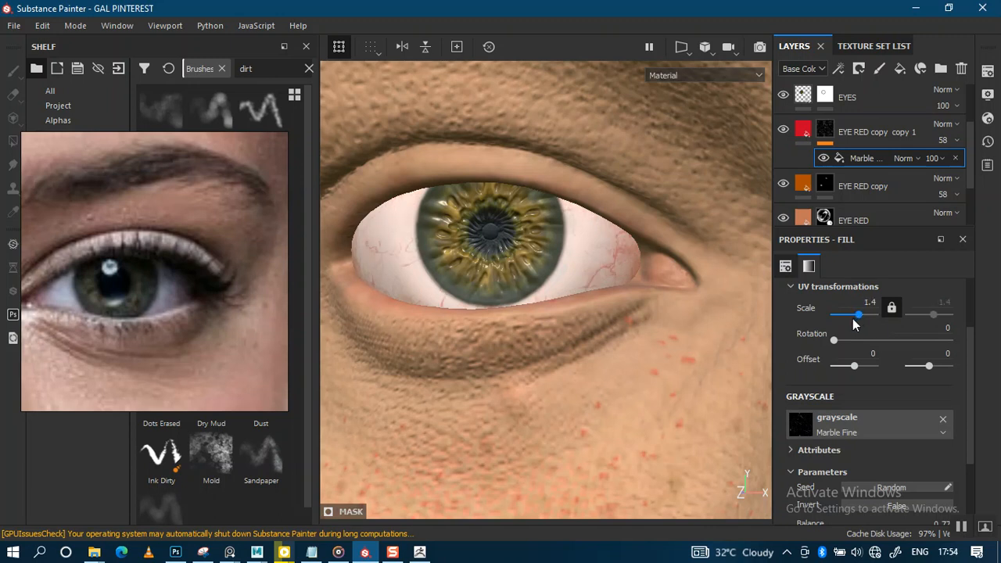
alt+right_drag(566, 308, 560, 239)
alt+drag(560, 239, 589, 249)
alt+right_drag(589, 249, 585, 295)
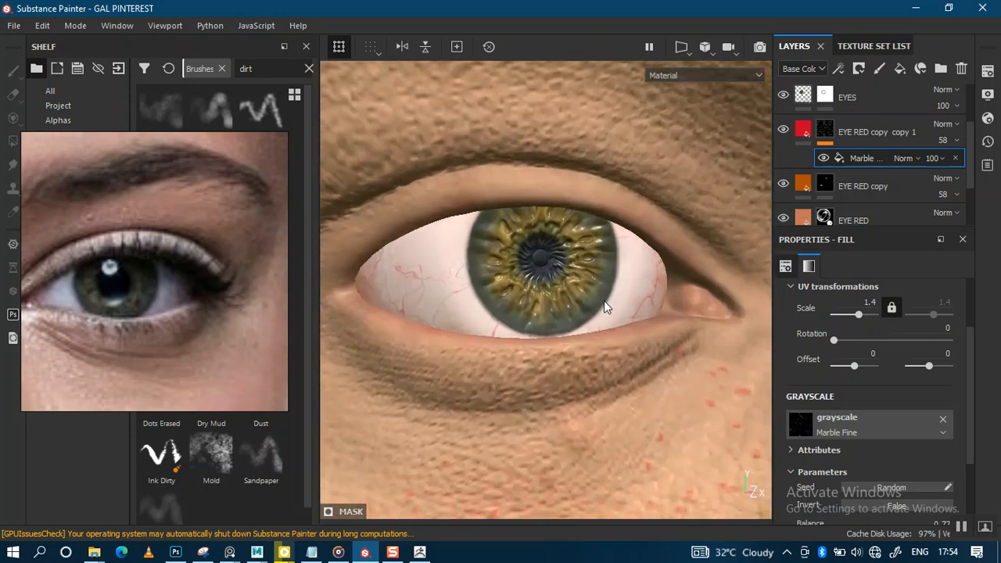
key(ctrl+z)
alt+drag(602, 310, 634, 312)
drag(858, 314, 866, 316)
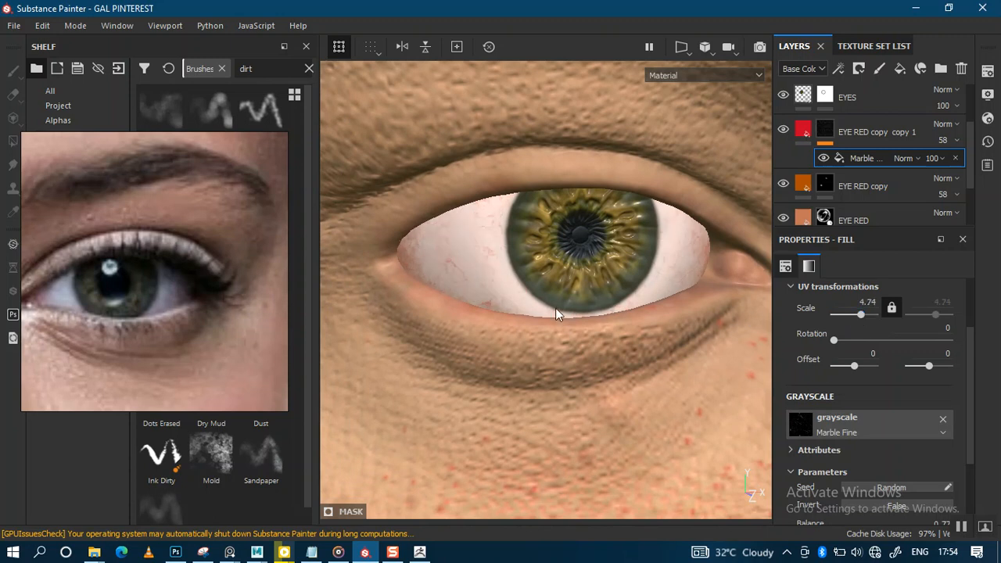
- Set the UV scale of the Marble Fine fill to 2
click(869, 302)
text(2)
key(Return)
scroll(623, 328, down, 4)
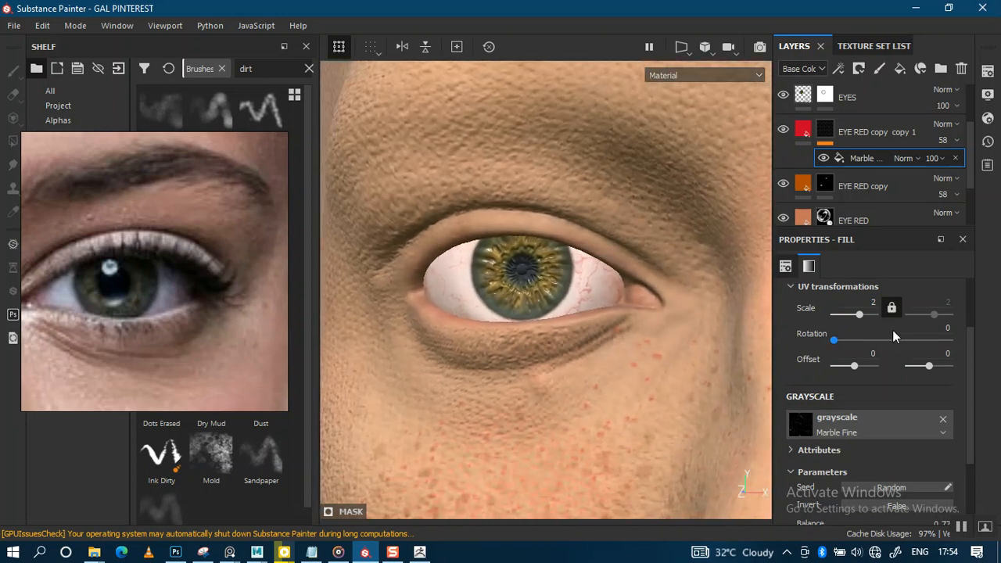
scroll(976, 417, down, 3)
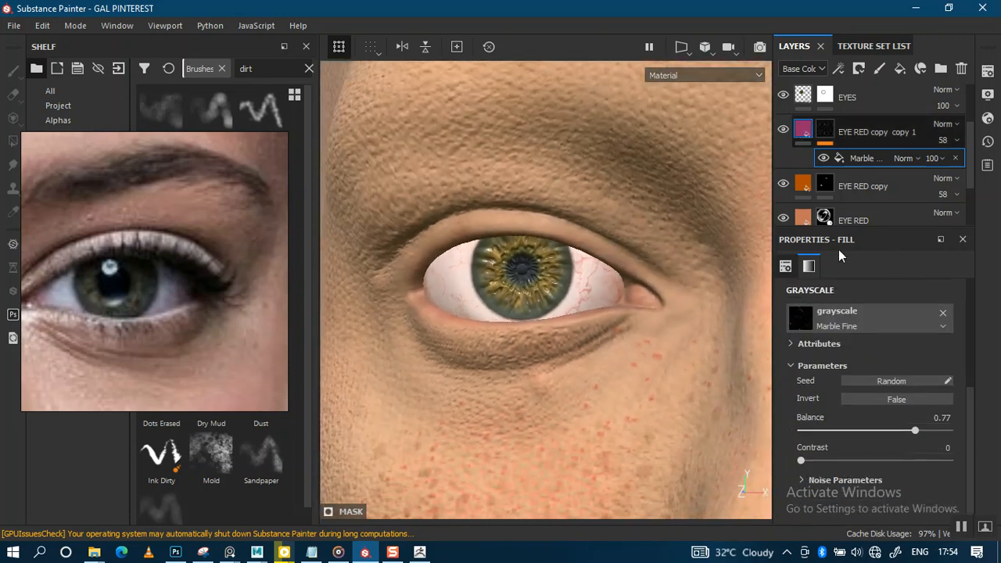
- Enable the height channel on the EYE RED copy copy 1 layer and set its height to 0.1208
key(Delete)
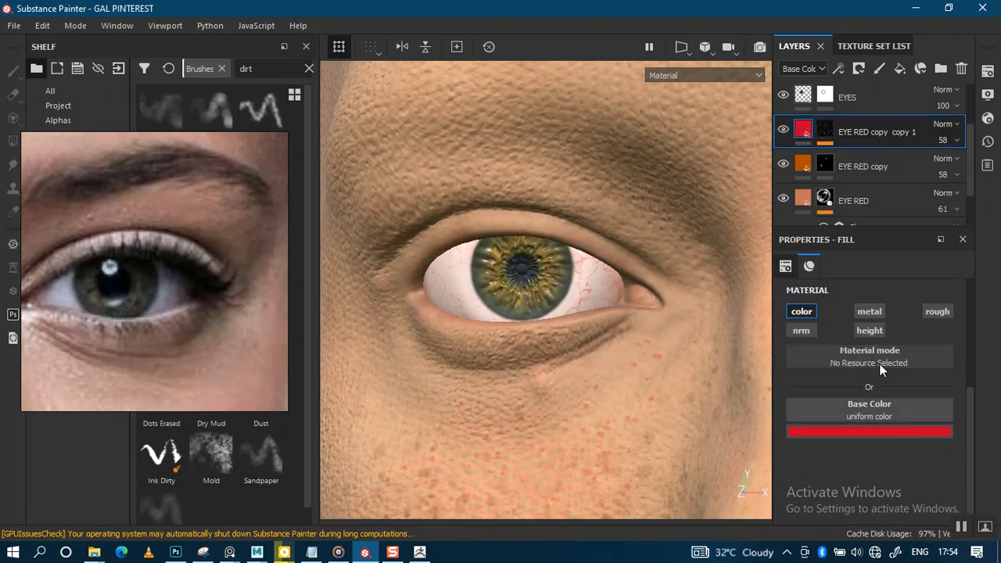
click(869, 331)
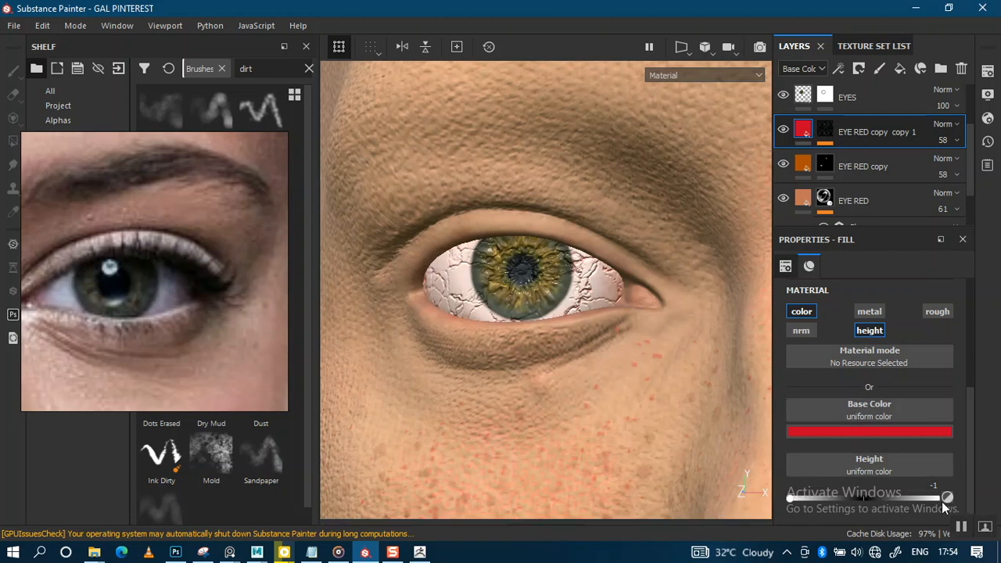
drag(834, 497, 874, 498)
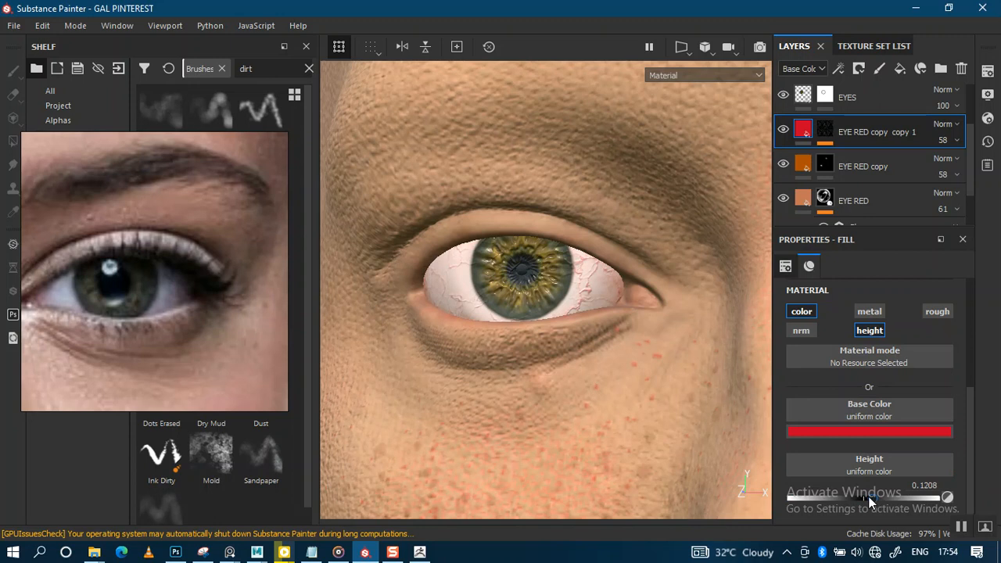
scroll(556, 260, up, 5)
scroll(590, 376, up, 3)
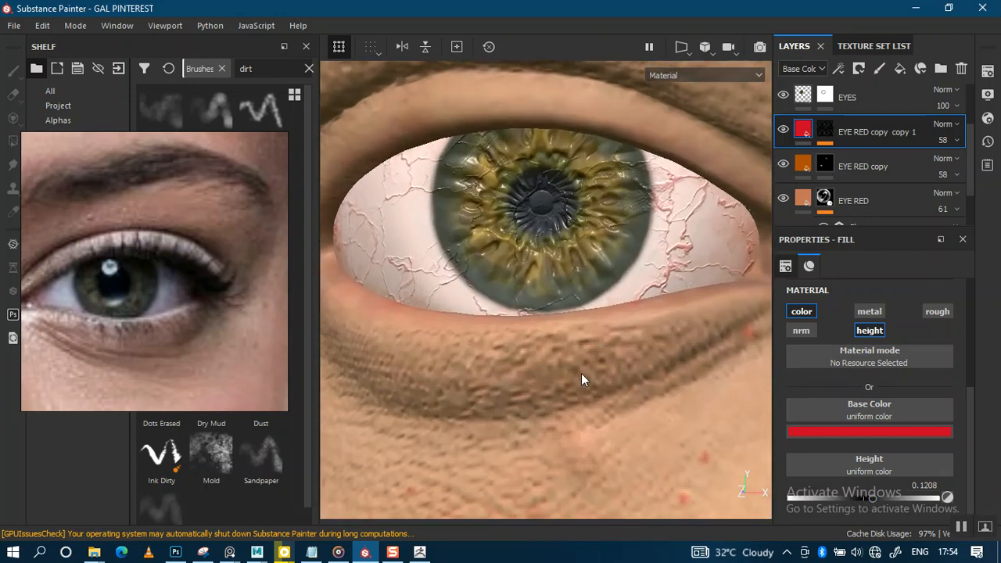
alt+drag(581, 376, 598, 373)
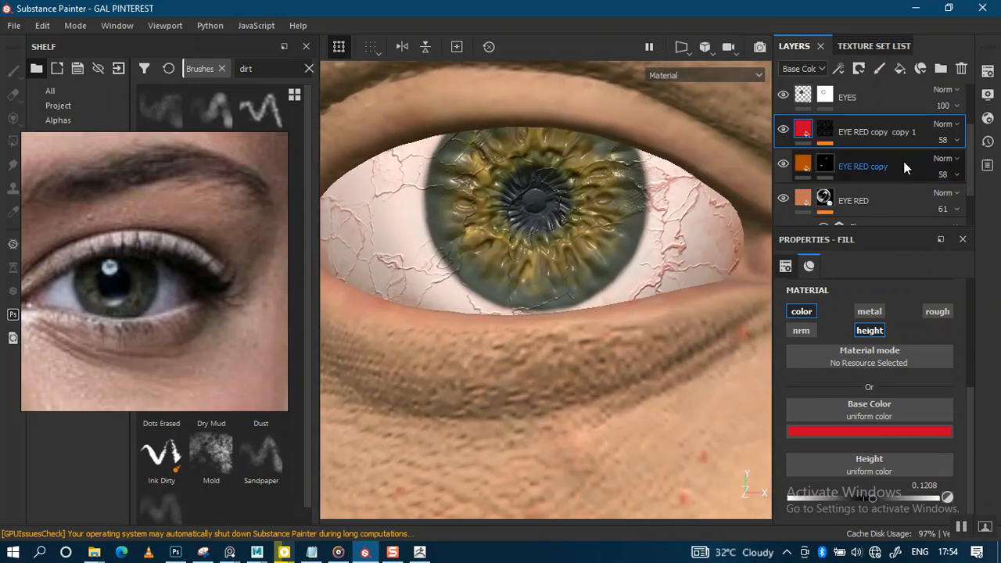
- Add a paint effect to the EYE RED copy copy 1 mask and set brush flow and stroke opacity to 100
mouse_move(968, 169)
mouse_down()
mouse_move(967, 201)
mouse_move(970, 162)
mouse_up()
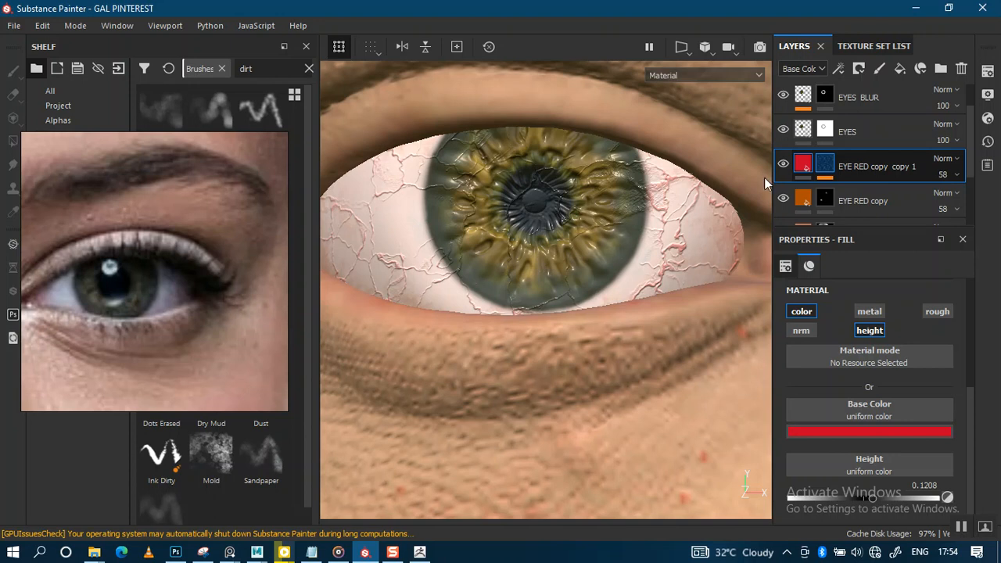
right_click(822, 169)
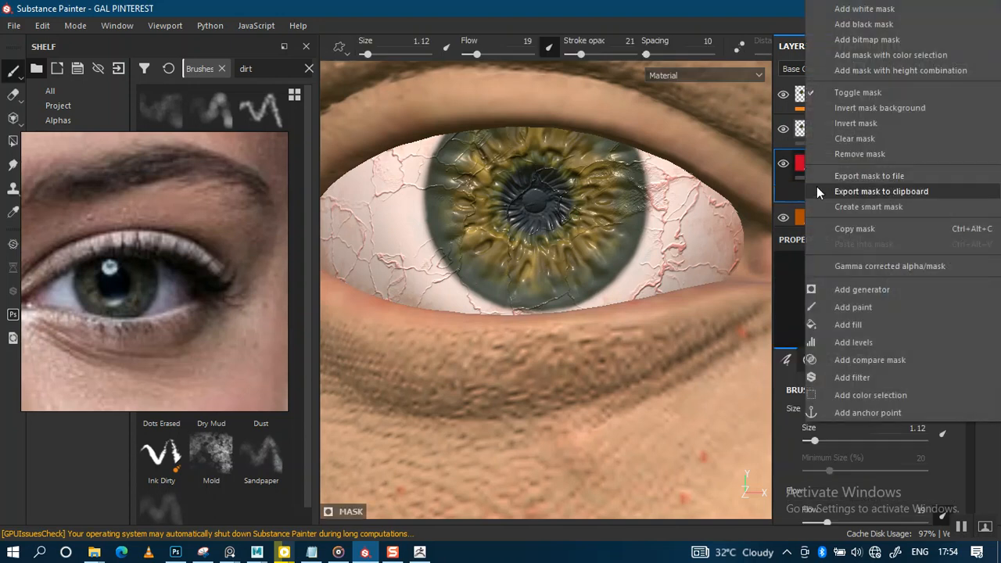
click(861, 308)
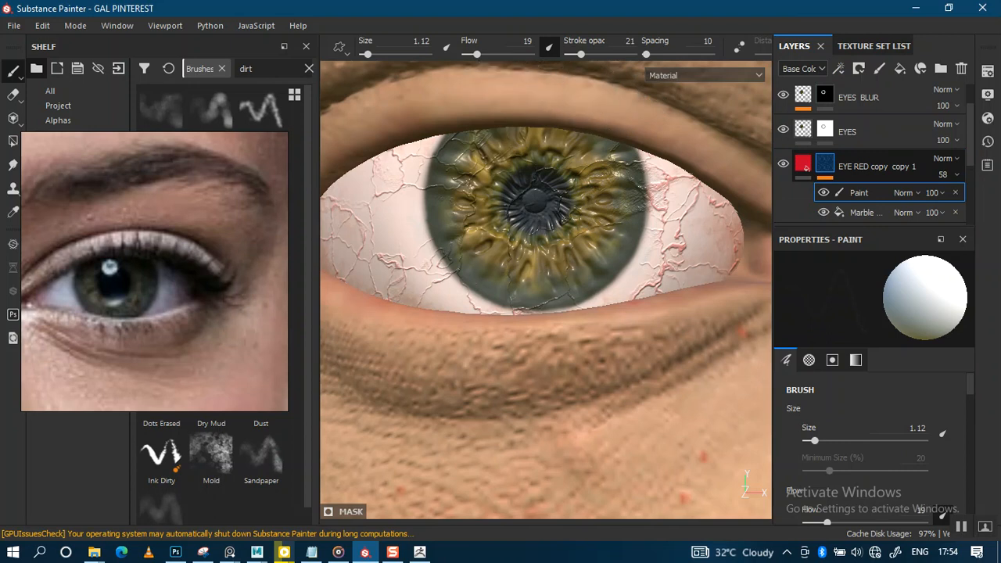
drag(477, 54, 659, 52)
click(555, 191)
scroll(548, 286, up, 5)
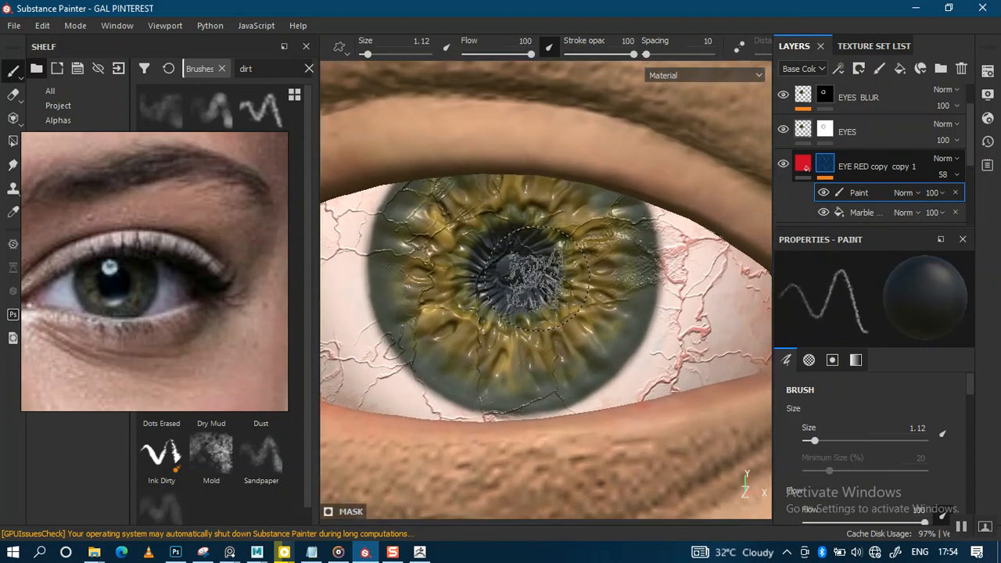
mouse_move(549, 287)
ctrl+right_down()
mouse_move(579, 282)
mouse_move(564, 243)
ctrl+right_up()
- Move the reference photo off the shelf, filter the brushes by DE and choose the Basic Hard brush
mouse_move(248, 192)
mouse_down()
mouse_move(191, 198)
mouse_move(58, 284)
mouse_up()
click(273, 90)
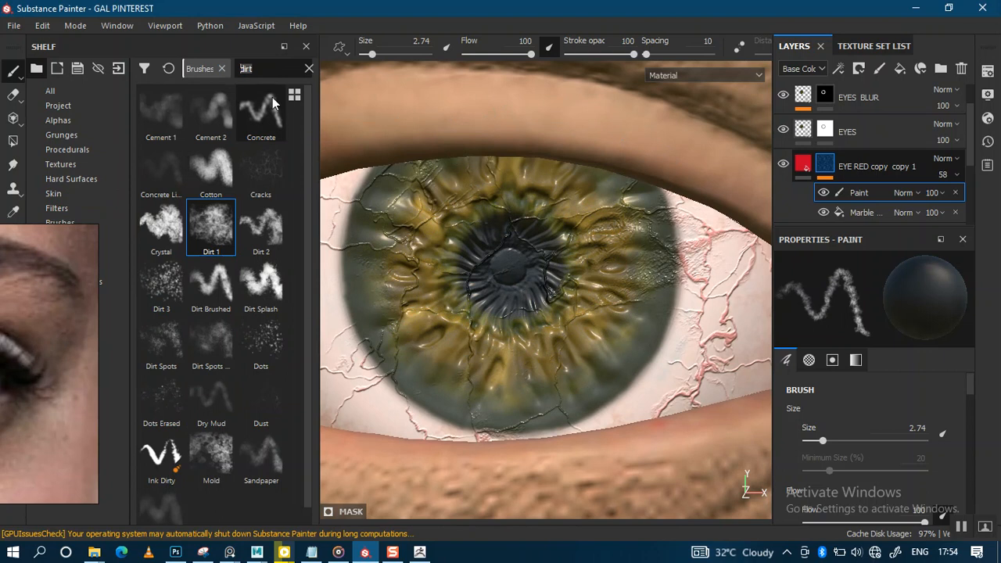
text(DEF)
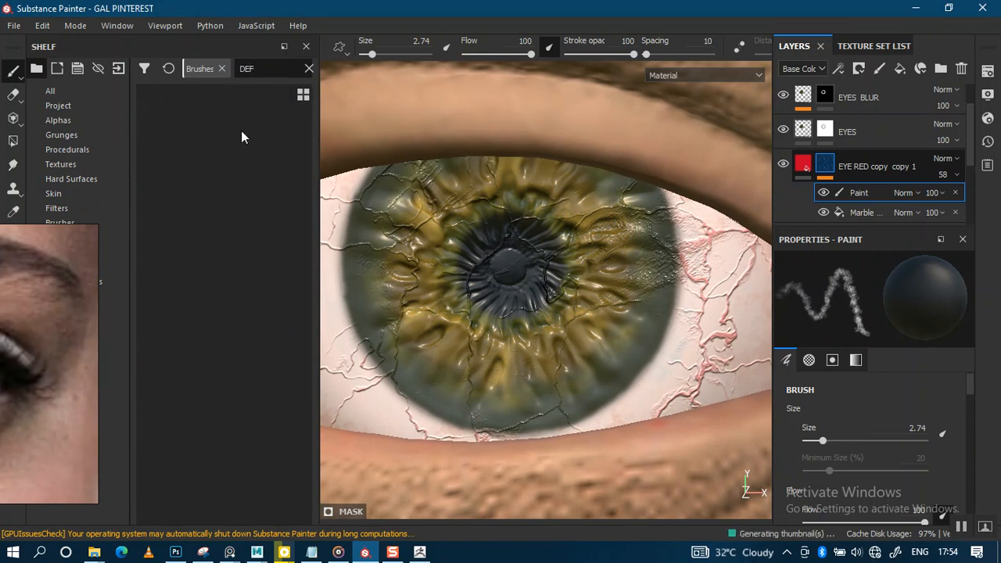
key(BackSpace)
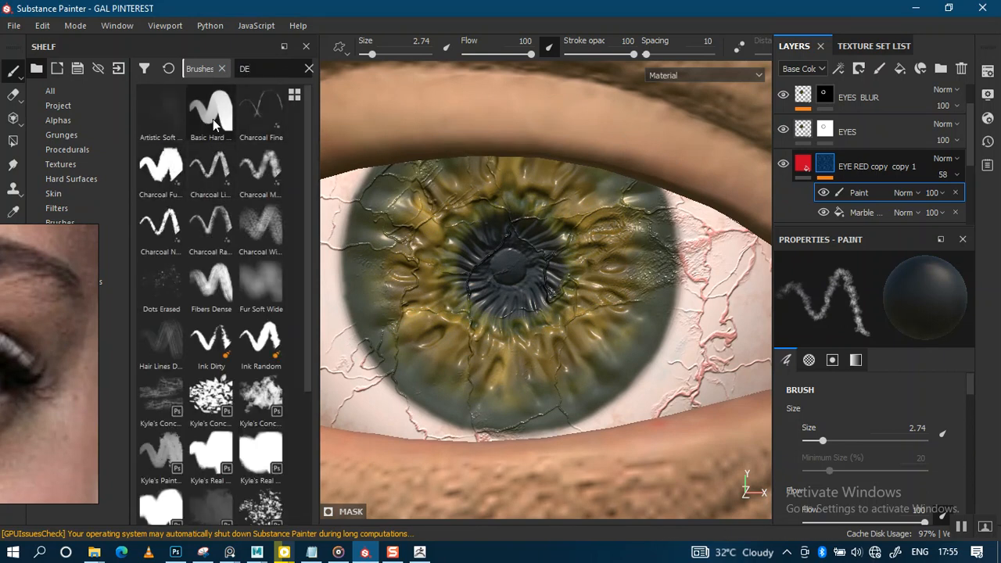
click(212, 123)
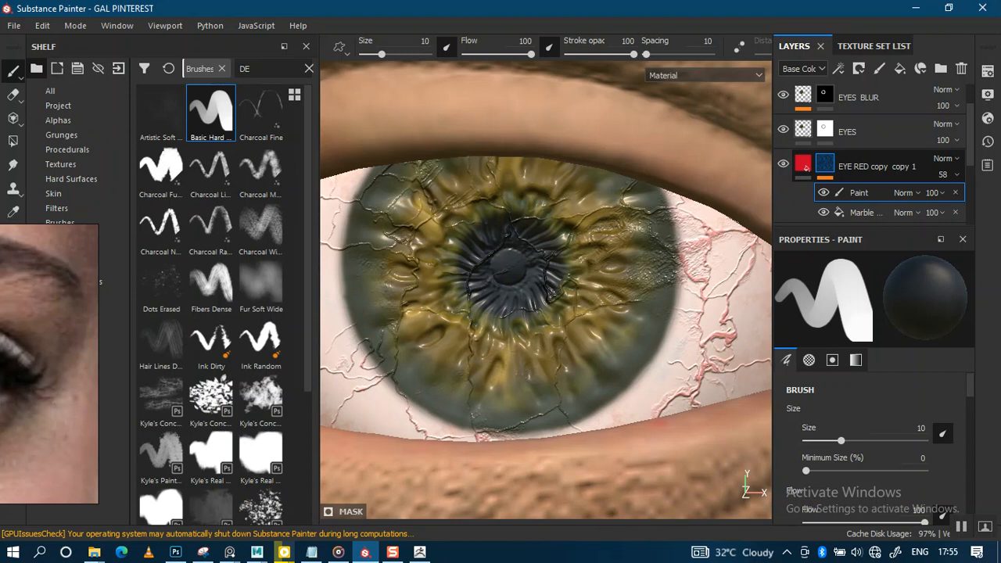
- Resize the brush to 3.12 to match the iris and paint the veins out of the mask over it
key(bracketleft)
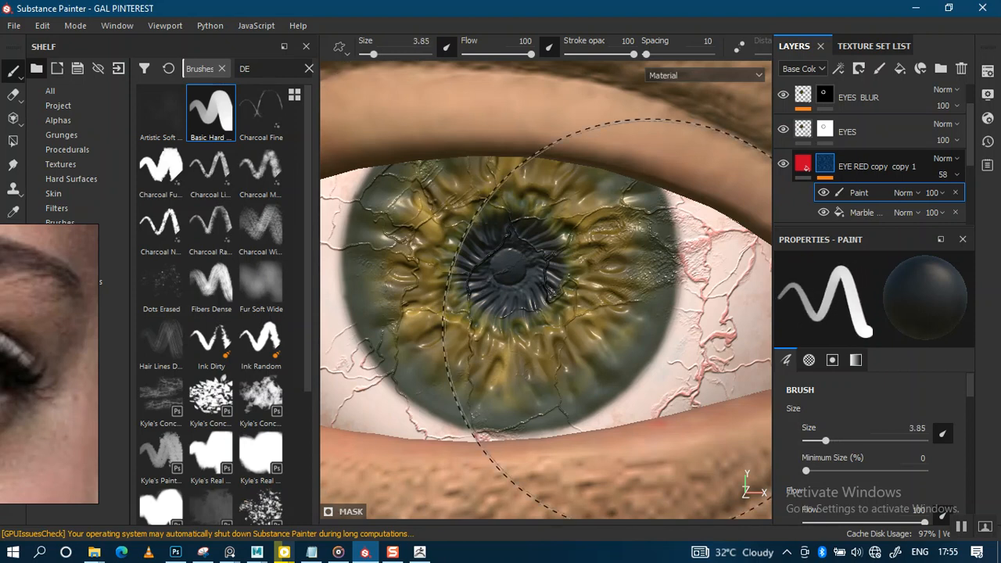
key(bracketright)
key(bracketright)
key(bracketright)
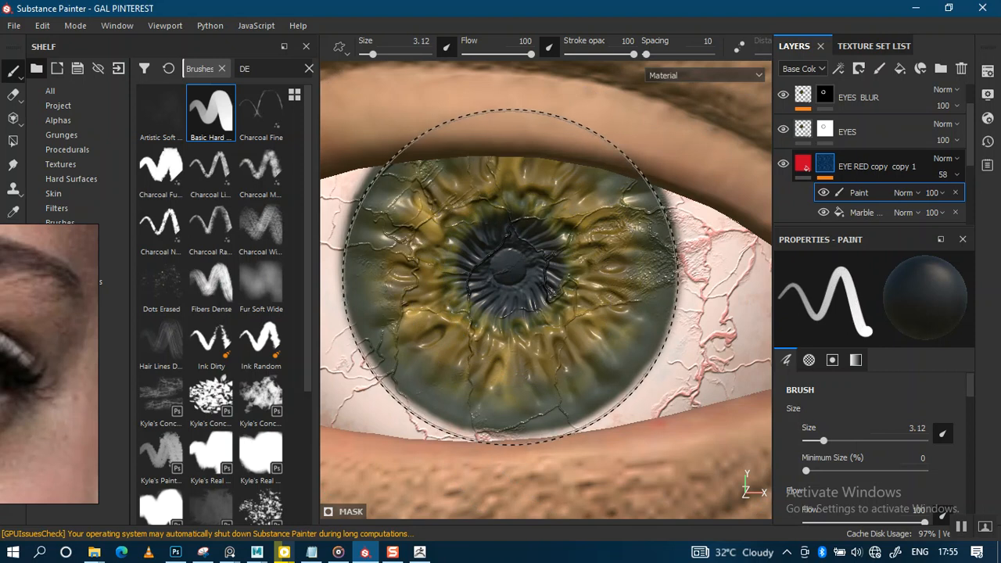
click(511, 270)
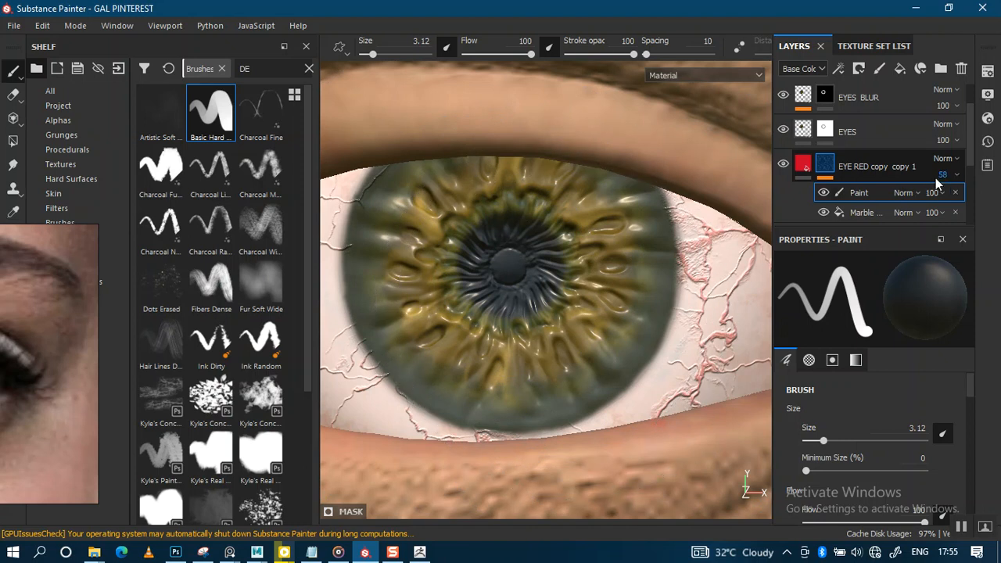
- Lower the height channel opacity of the EYE RED copy copy 1 layer to 33
click(806, 69)
click(799, 85)
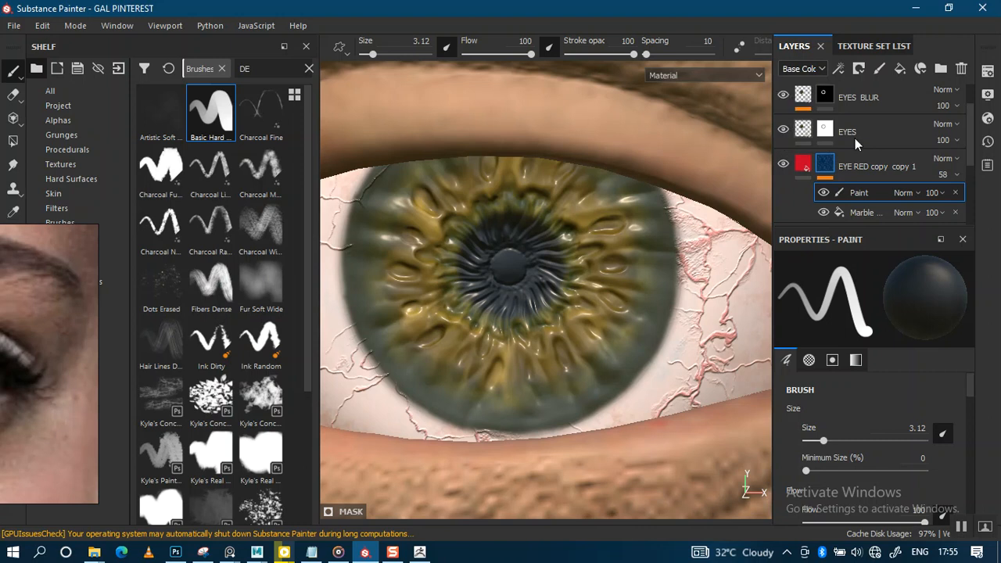
click(945, 174)
drag(964, 202, 948, 205)
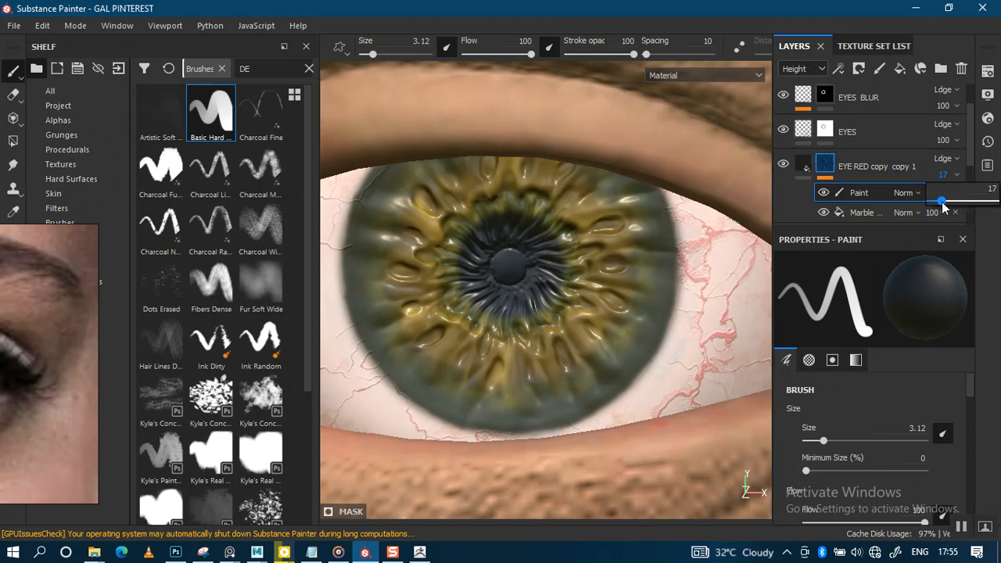
drag(945, 205, 946, 204)
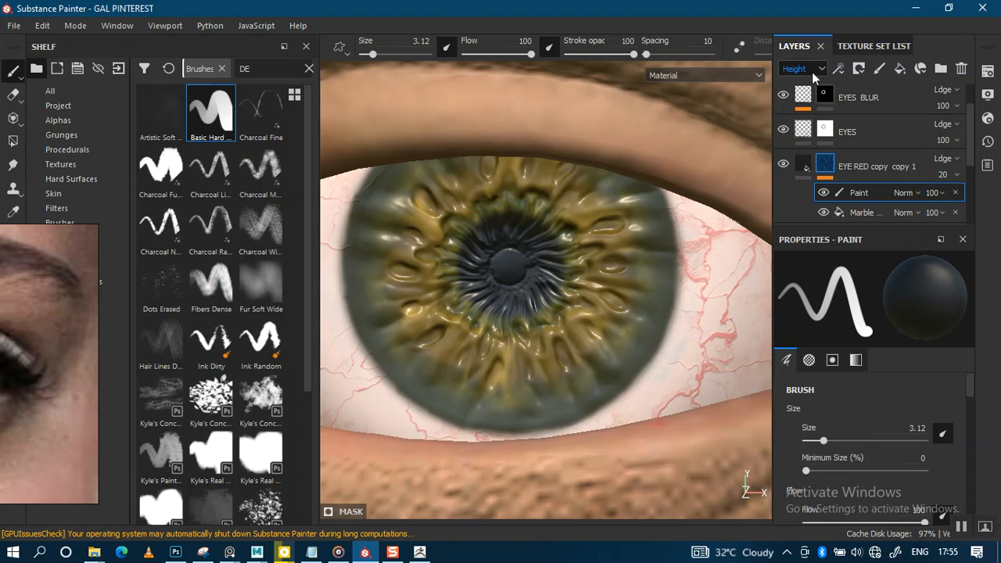
click(945, 174)
drag(946, 203, 953, 202)
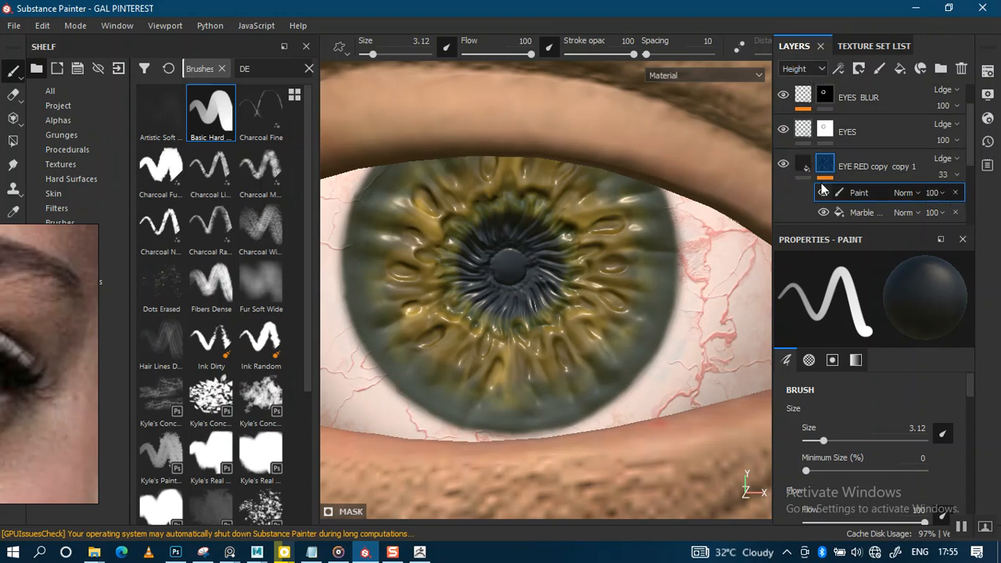
- Set the base color opacity of the EYE RED copy copy 1 layer to 48 and check both eyes on the face
click(814, 73)
click(798, 55)
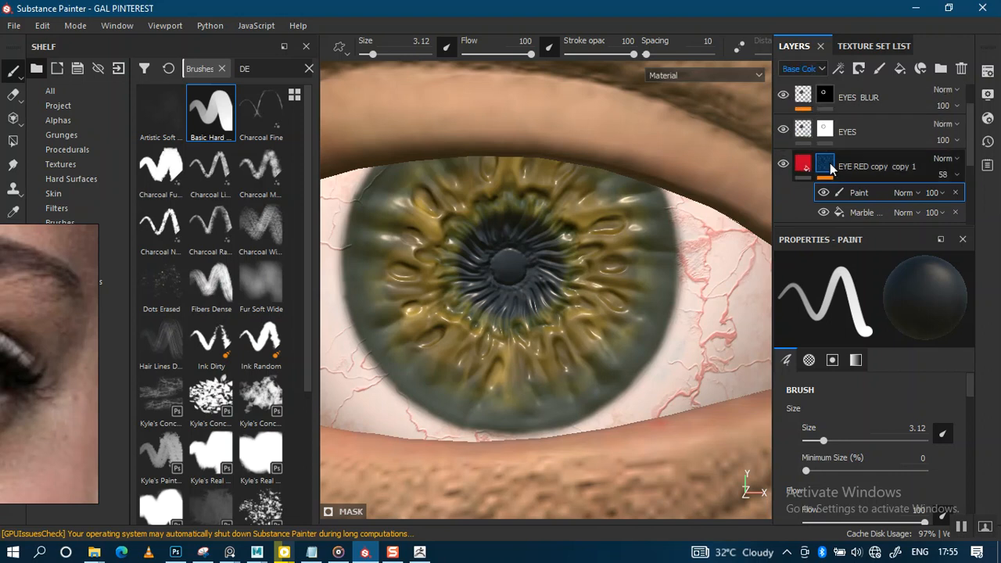
click(956, 176)
drag(961, 204, 951, 202)
scroll(679, 354, down, 3)
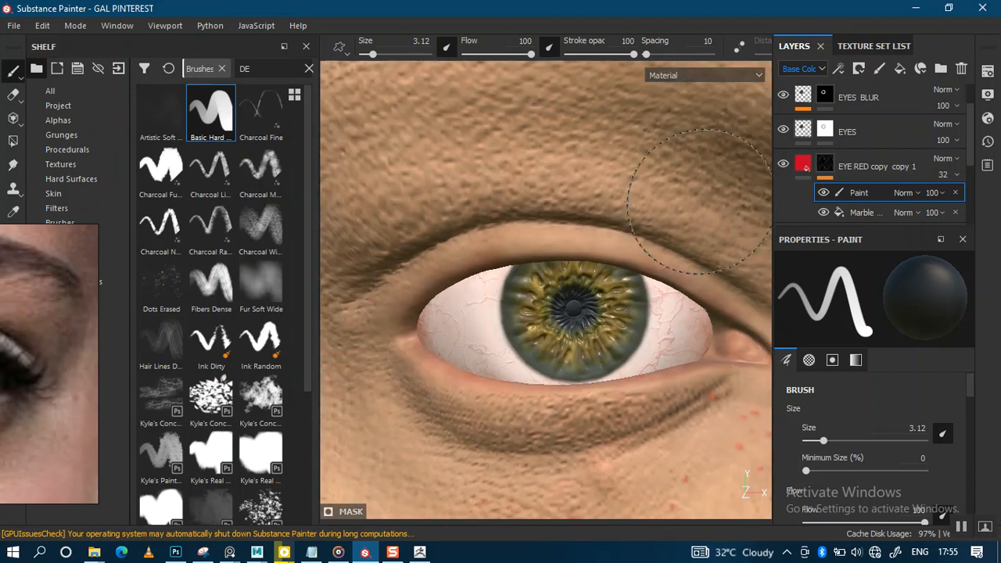
click(956, 175)
drag(959, 204, 965, 203)
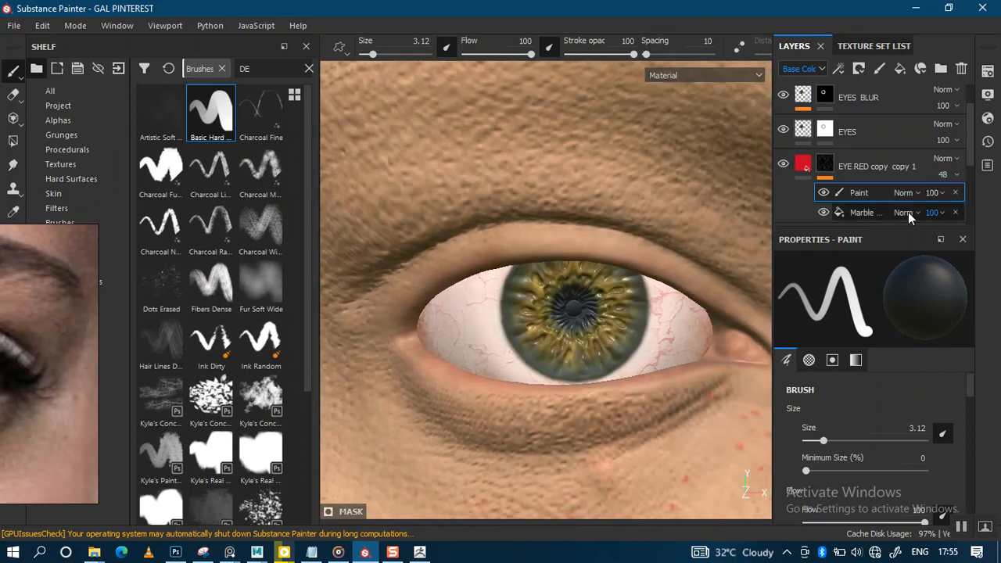
scroll(580, 293, down, 6)
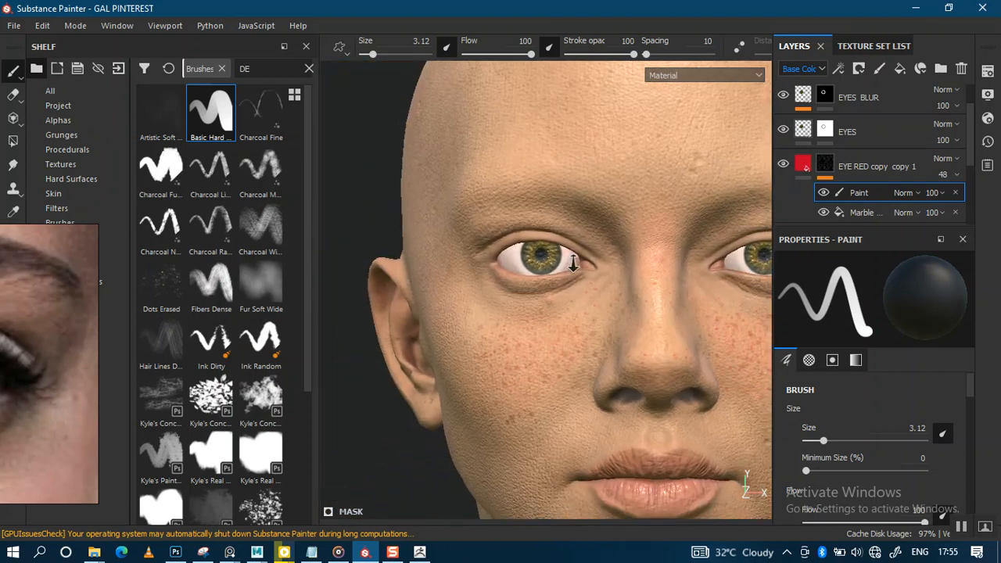
scroll(580, 293, down, 3)
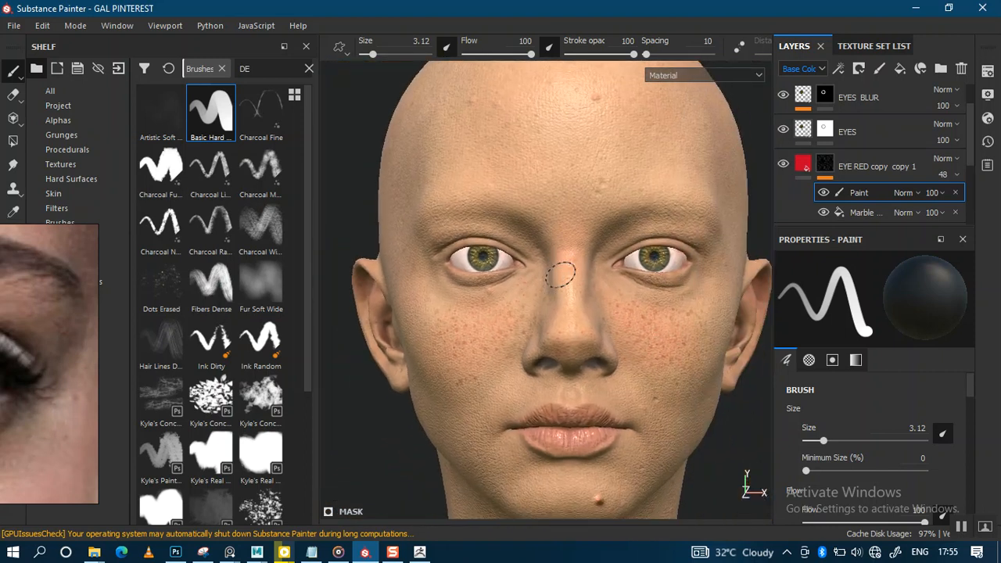
alt+drag(561, 287, 581, 287)
alt+right_drag(582, 288, 574, 364)
alt+drag(530, 304, 542, 300)
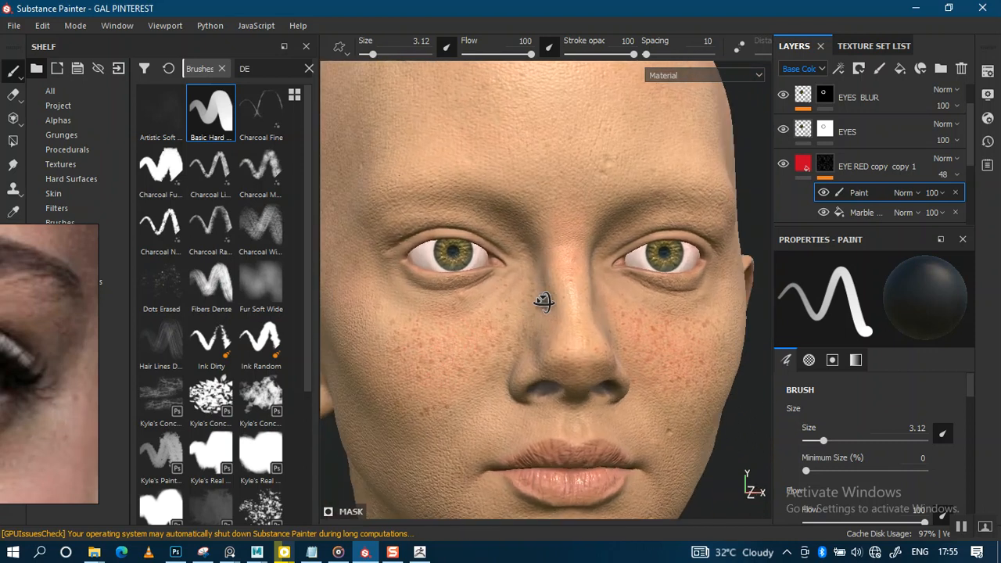
- Examine both eyes up close and across the whole face, and save the project
alt+middle_drag(543, 299, 611, 256)
alt+right_drag(612, 256, 610, 291)
alt+drag(548, 293, 525, 290)
alt+middle_drag(584, 261, 460, 262)
mouse_move(535, 205)
alt+right_down()
mouse_move(535, 215)
mouse_move(535, 188)
alt+right_up()
alt+drag(550, 247, 539, 247)
scroll(566, 290, down, 5)
mouse_move(579, 234)
alt+right_down()
mouse_move(586, 150)
mouse_move(577, 128)
mouse_move(572, 273)
mouse_move(605, 313)
mouse_move(590, 230)
alt+right_up()
alt+middle_drag(590, 230, 593, 244)
alt+right_drag(593, 244, 587, 311)
key(ctrl+s)
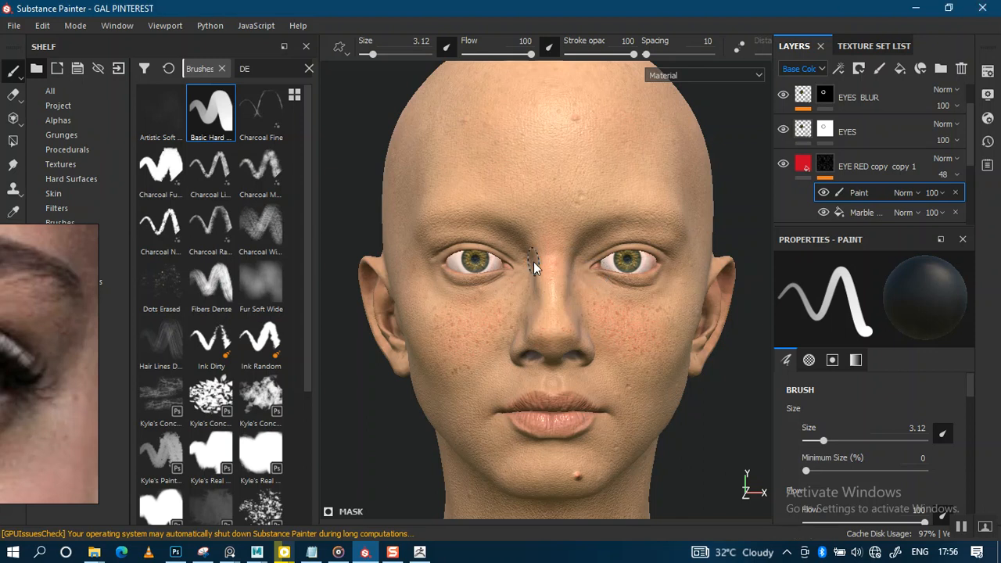
- Make the OUTER_EYES1 texture set visible and select it for editing
click(874, 47)
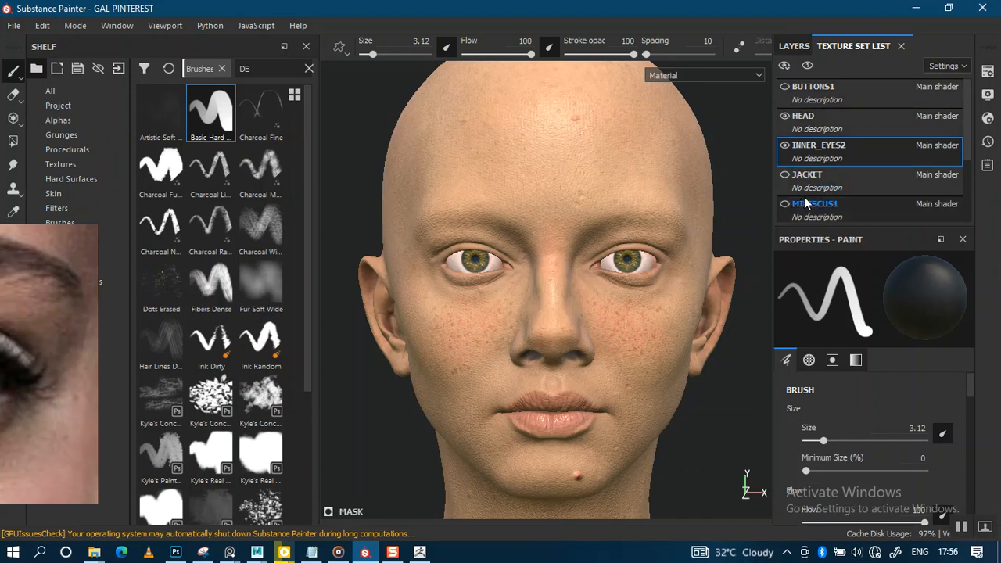
scroll(970, 183, down, 1)
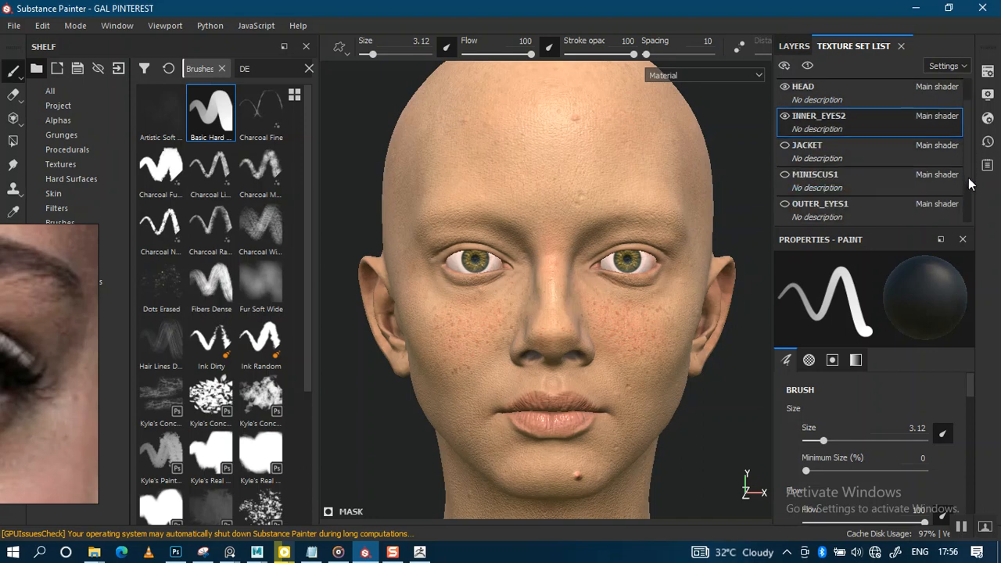
scroll(970, 176, down, 1)
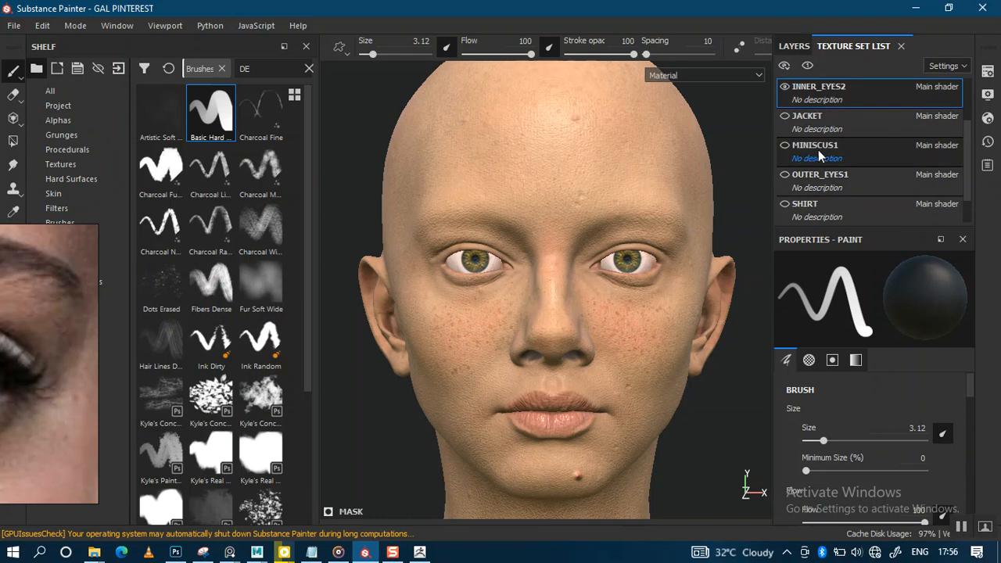
click(785, 174)
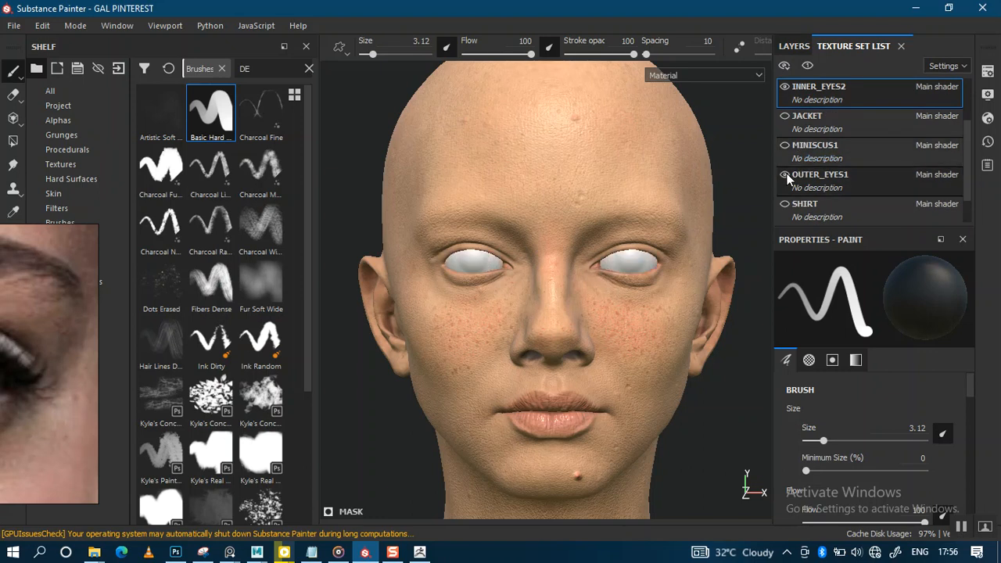
click(882, 174)
- Change the Main shader to pbr-metal-rough-with-alpha-blending
click(988, 72)
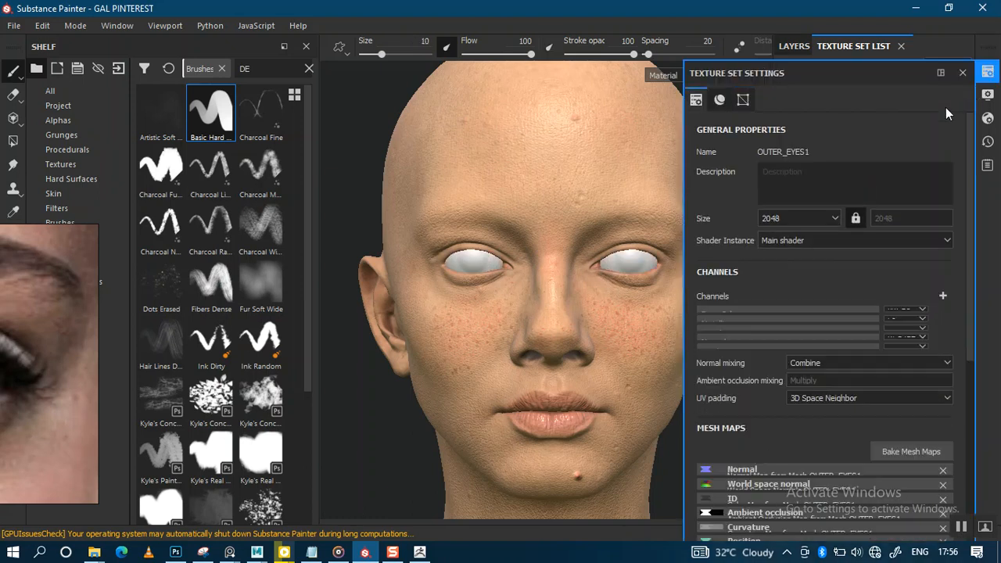
click(988, 94)
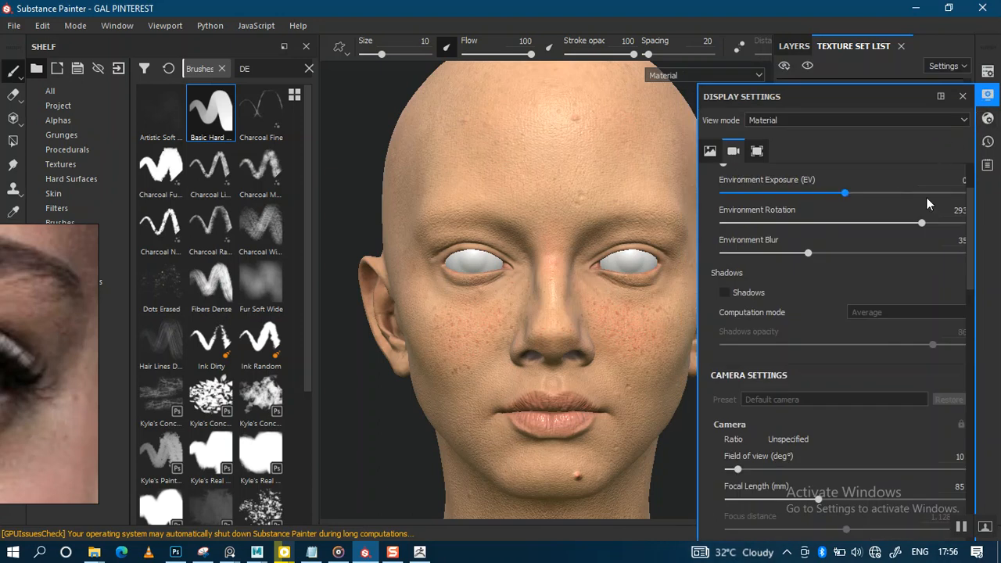
scroll(923, 196, up, 3)
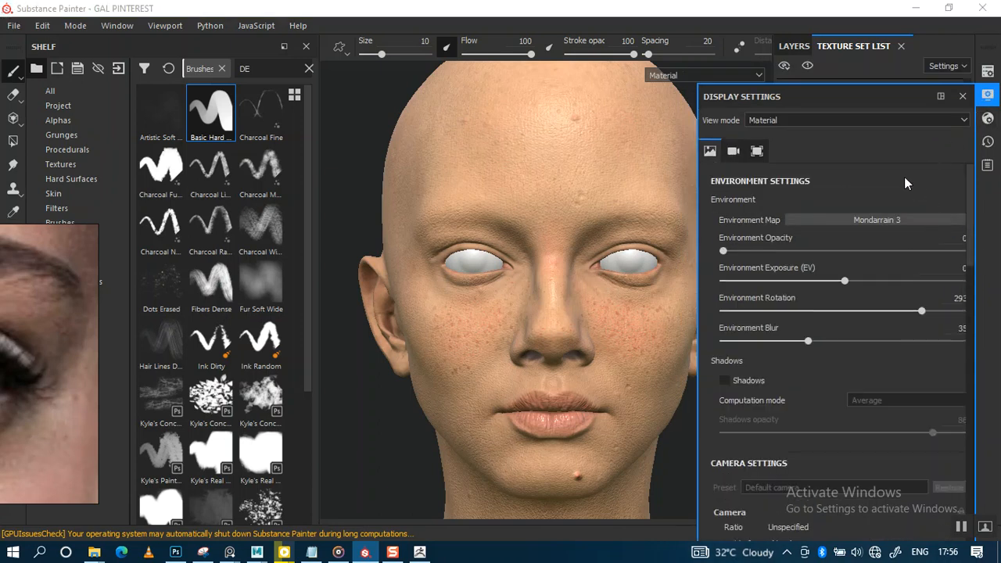
click(988, 119)
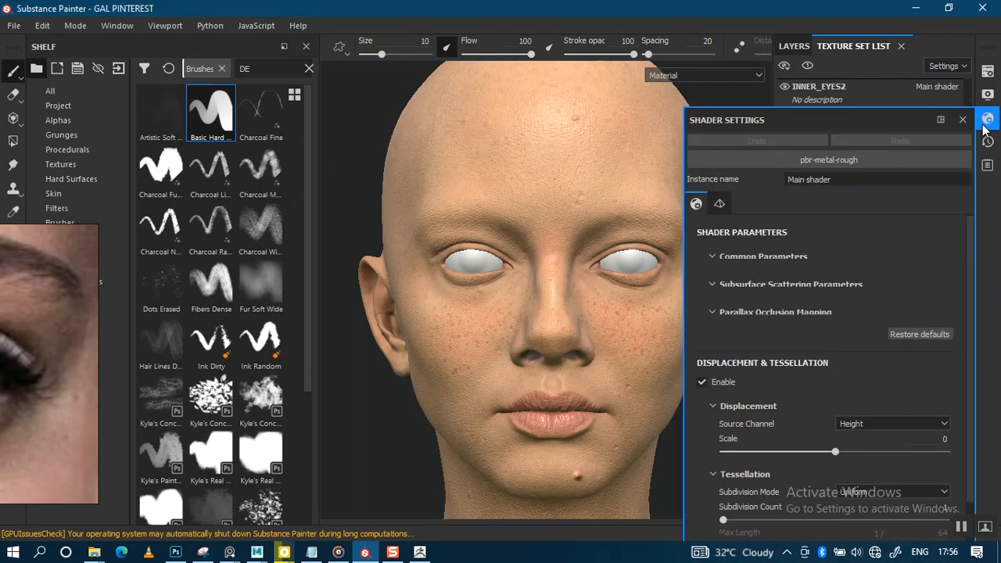
click(860, 158)
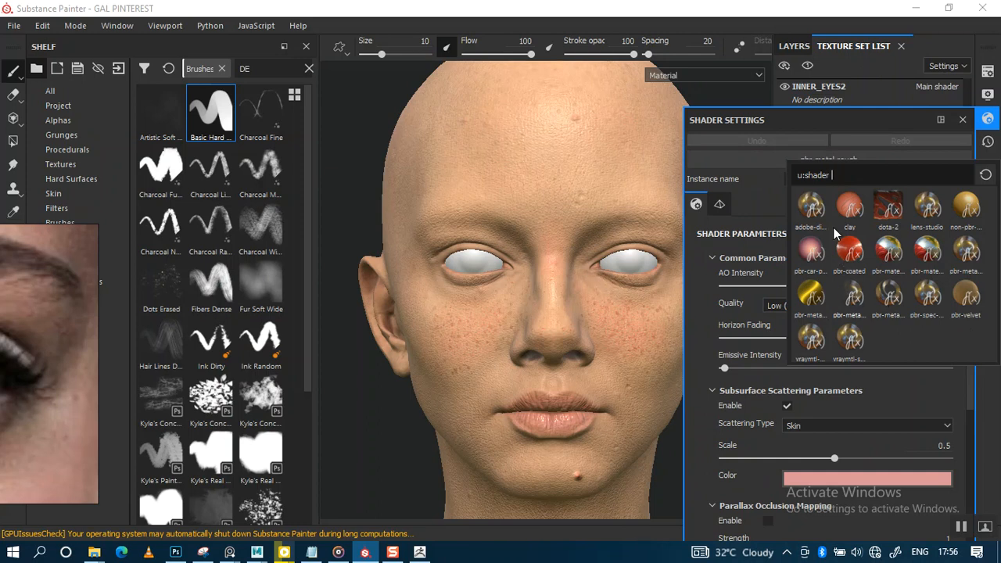
click(802, 259)
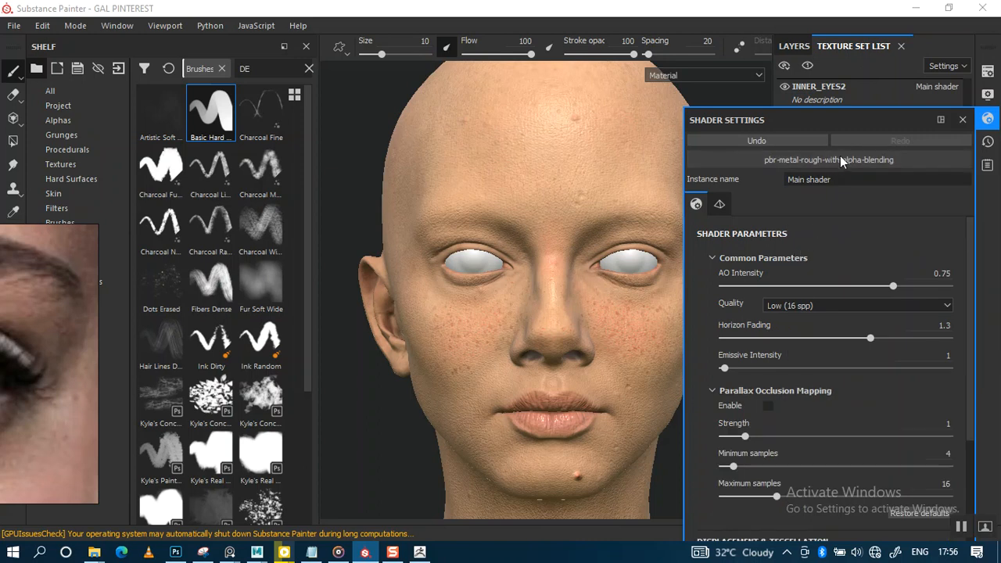
click(963, 120)
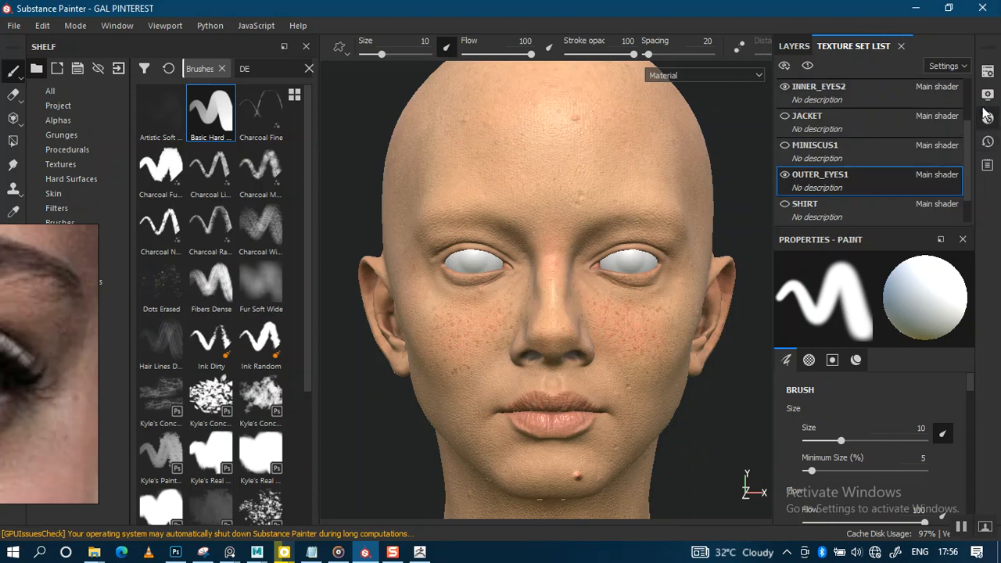
- Add an Opacity channel to the OUTER_EYES1 texture set
click(987, 74)
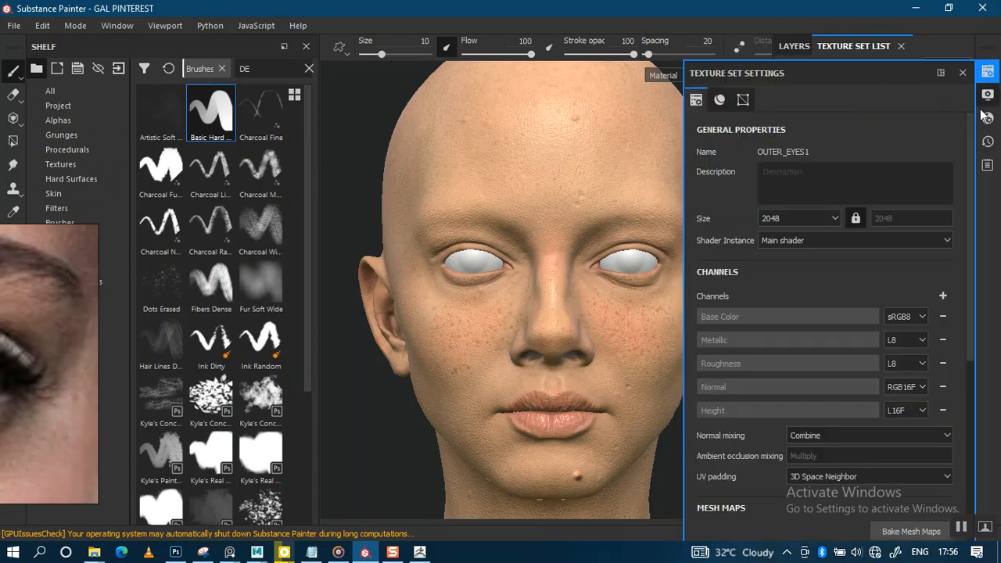
click(943, 297)
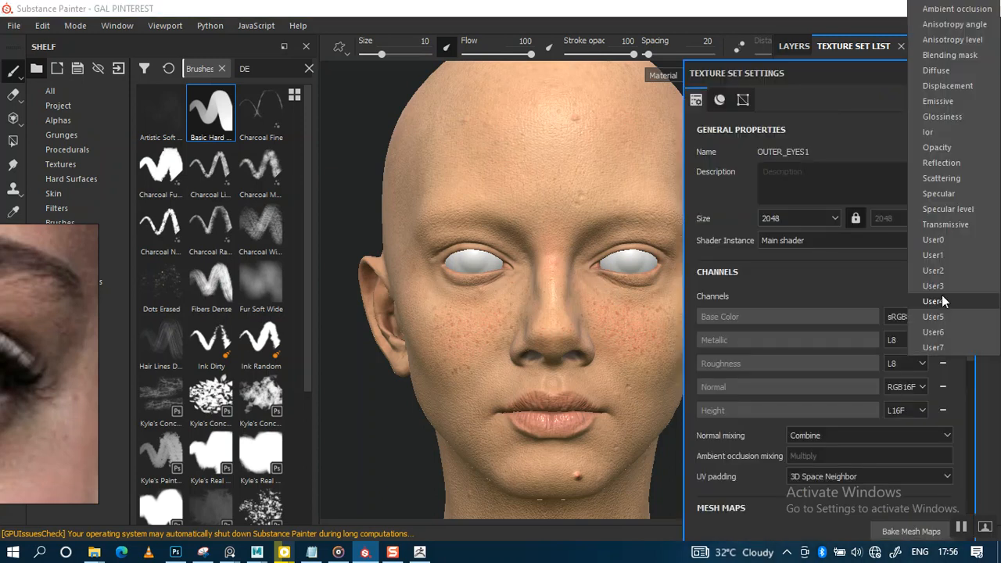
click(938, 148)
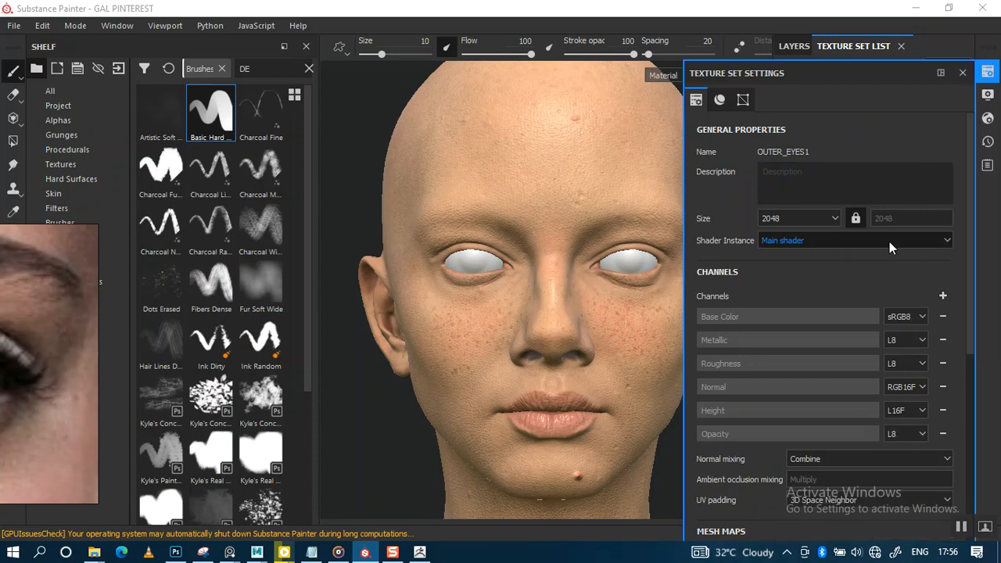
click(963, 73)
- Delete Layer 1 from the OUTER_EYES1 texture set and add a fill layer in its place
click(799, 47)
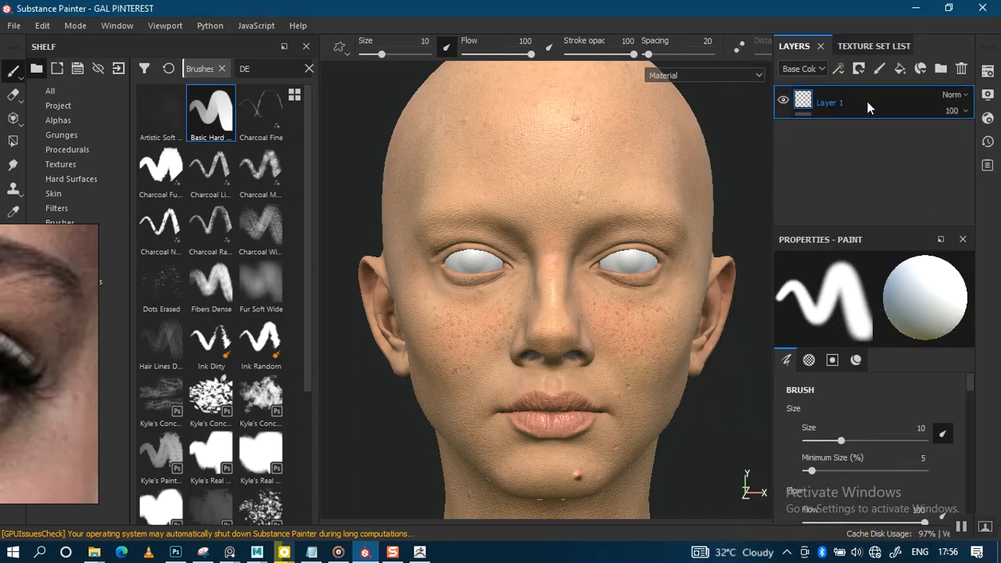
key(Delete)
click(899, 68)
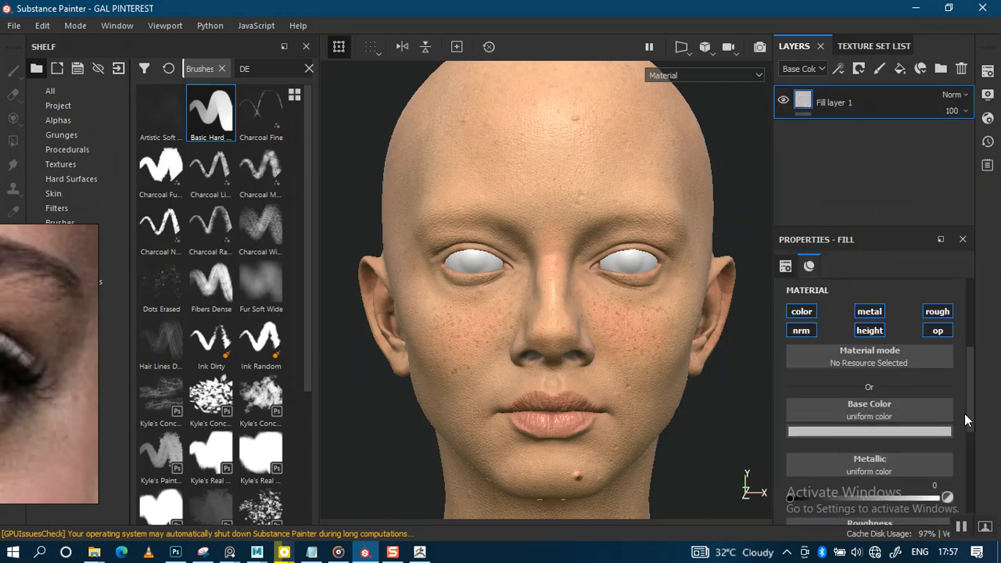
- Set the fill layer's roughness to 0 and its metallic value to 1
scroll(959, 418, down, 5)
drag(835, 400, 764, 396)
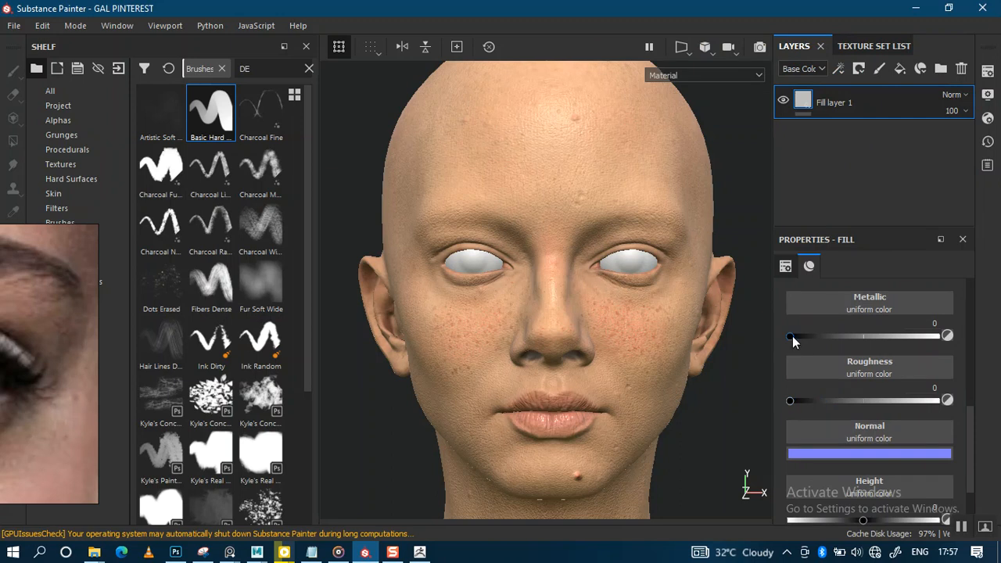
drag(800, 336, 956, 342)
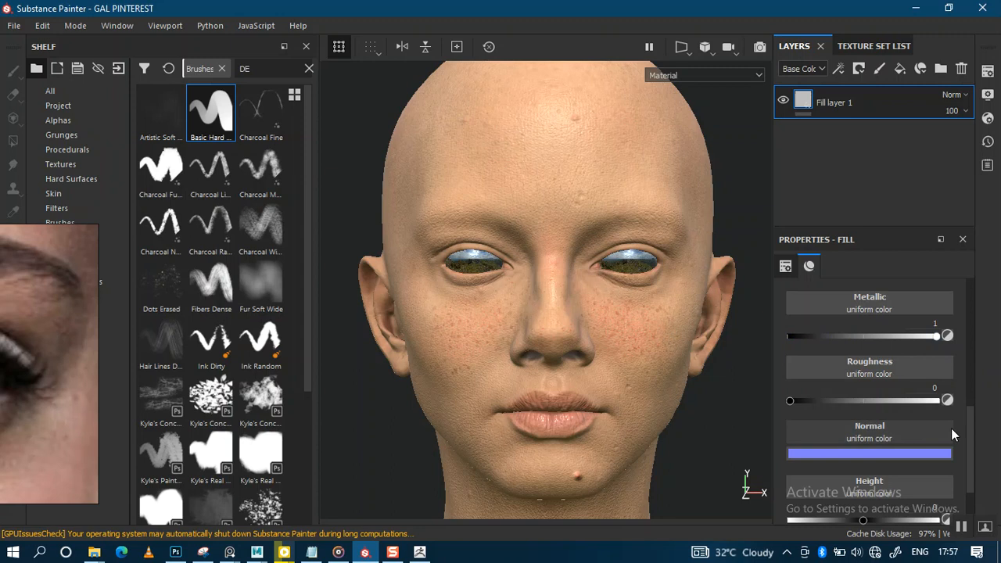
- Lower the fill layer's opacity value to 0.3671 and inspect the glassy reflection on the eye up close
drag(972, 463, 970, 505)
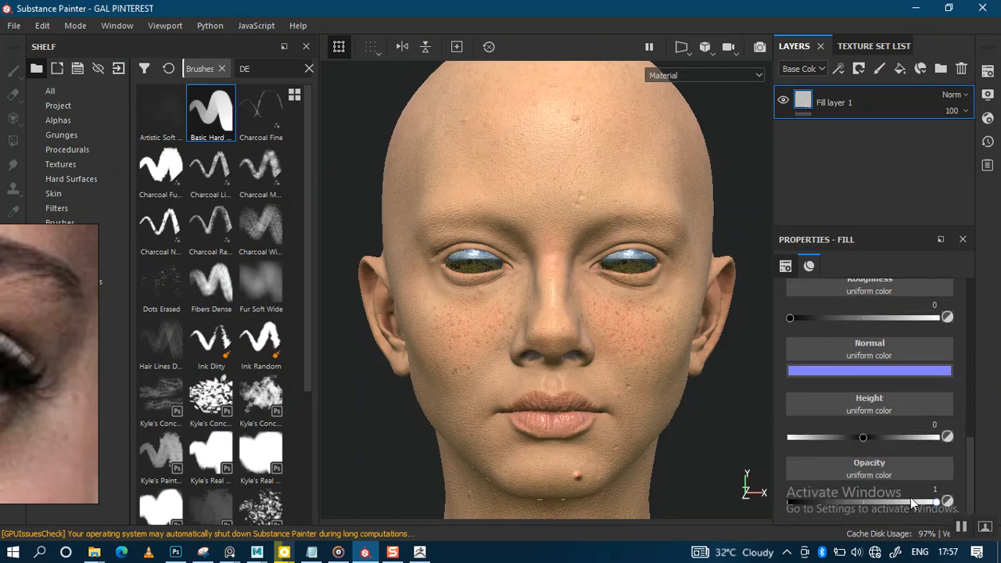
mouse_move(889, 497)
mouse_down()
mouse_move(824, 501)
mouse_move(845, 502)
mouse_up()
alt+right_drag(599, 218, 606, 347)
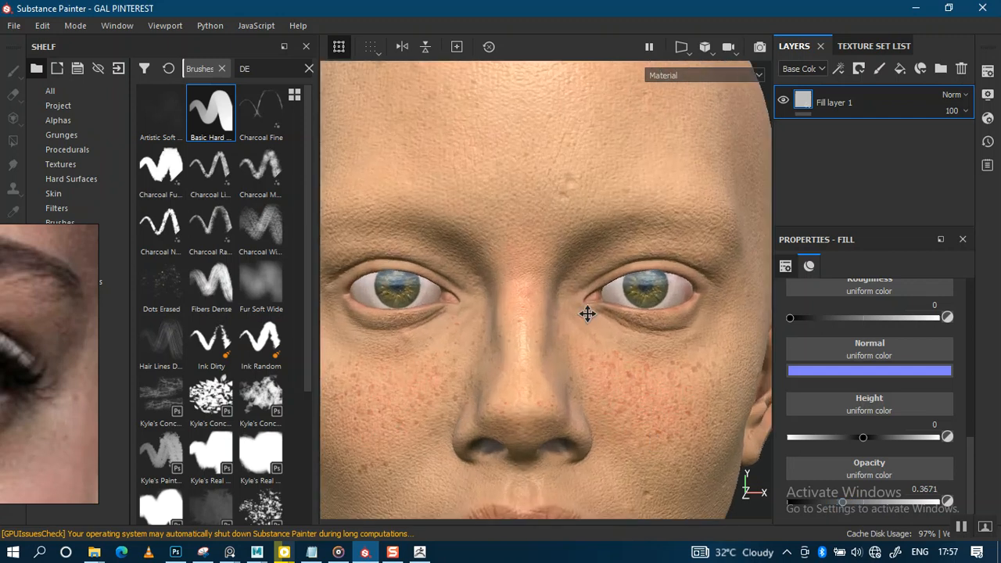
alt+drag(607, 346, 653, 281)
shift+right_drag(653, 280, 631, 329)
alt+drag(631, 333, 599, 320)
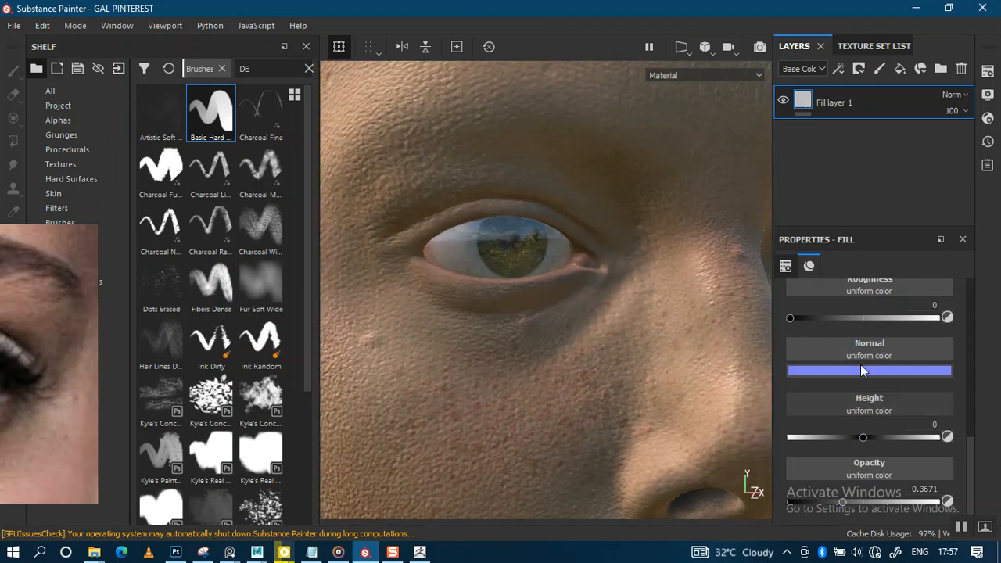
- Raise the fill layer's roughness to 0.1498 and check the eye reflections on the whole face
drag(796, 317, 806, 318)
shift+right_drag(559, 314, 484, 323)
mouse_move(807, 317)
mouse_down()
mouse_move(854, 317)
mouse_move(809, 317)
mouse_up()
scroll(577, 313, down, 4)
alt+drag(632, 306, 530, 310)
alt+middle_drag(530, 311, 354, 263)
scroll(548, 309, down, 2)
alt+middle_drag(559, 289, 569, 287)
scroll(568, 286, up, 1)
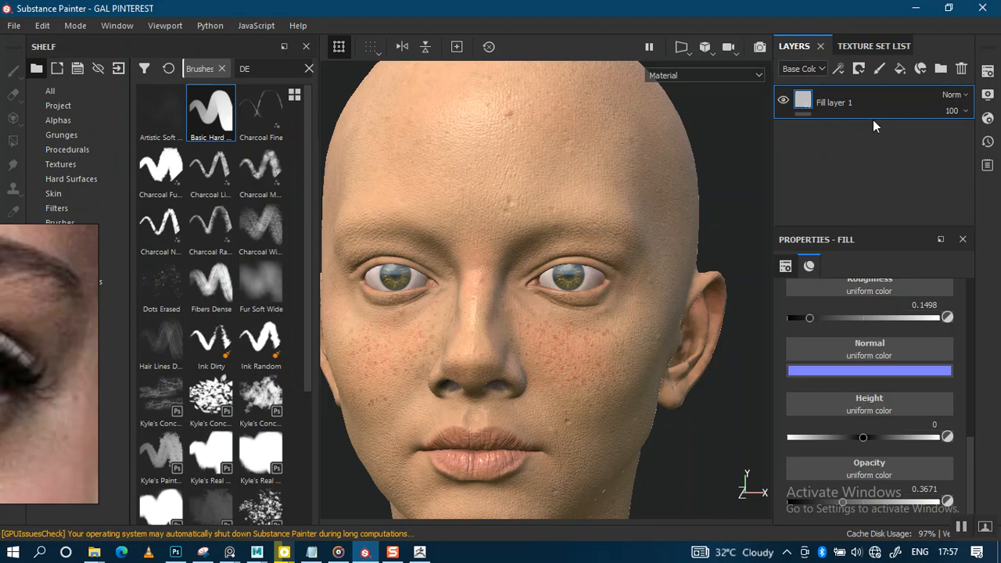
- Rename the fill layer as GLASS
double_click(837, 102)
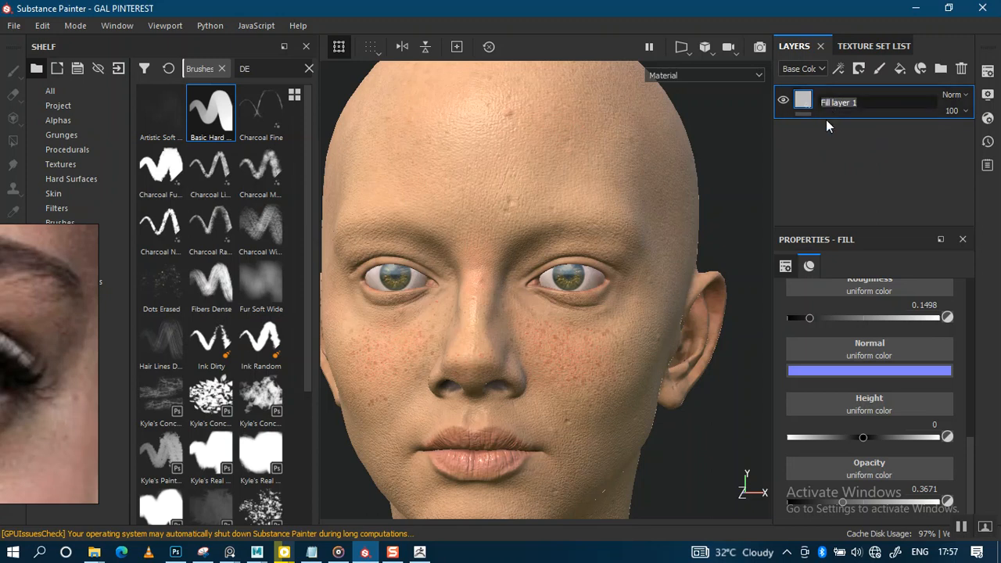
text(GLASS)
key(Return)
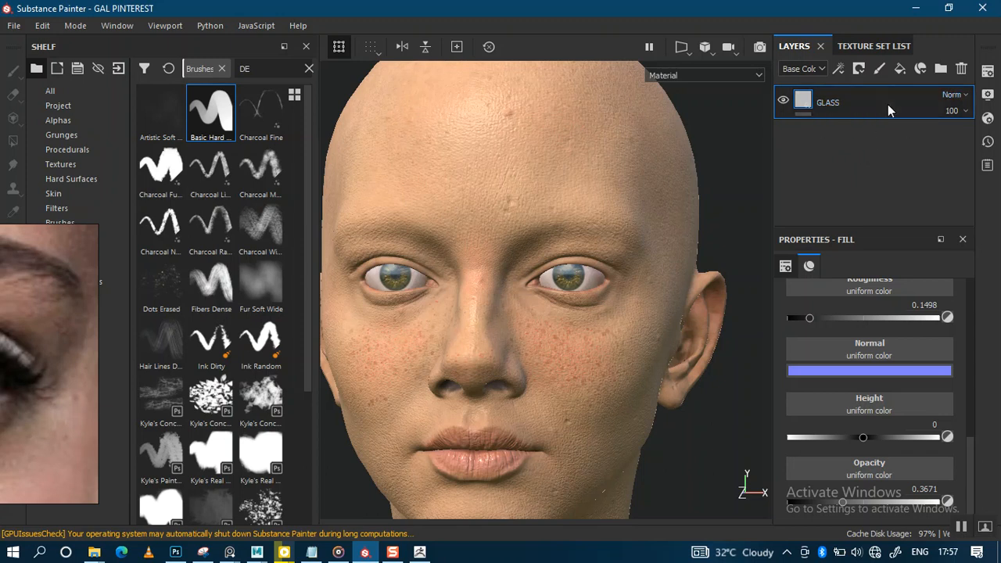
- Show the MINISCUS1 texture set and replace its Layer 1 with a copy of the GLASS layer
click(874, 46)
click(784, 144)
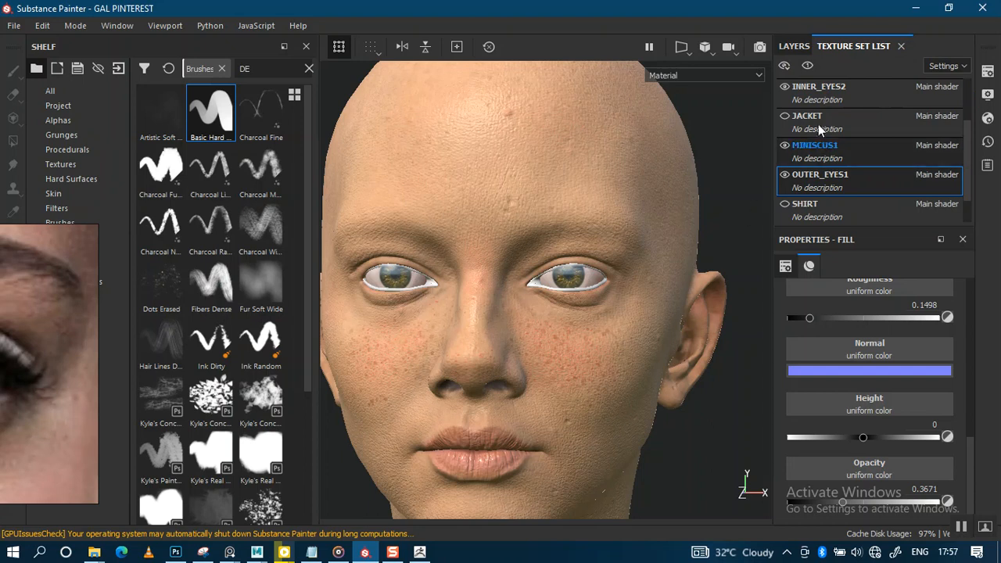
key(1)
click(794, 47)
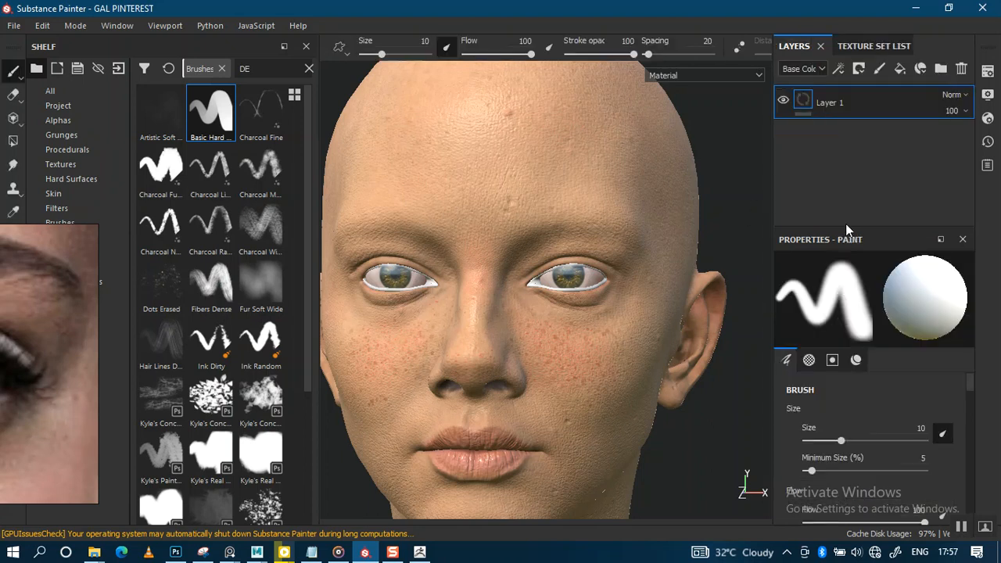
key(Delete)
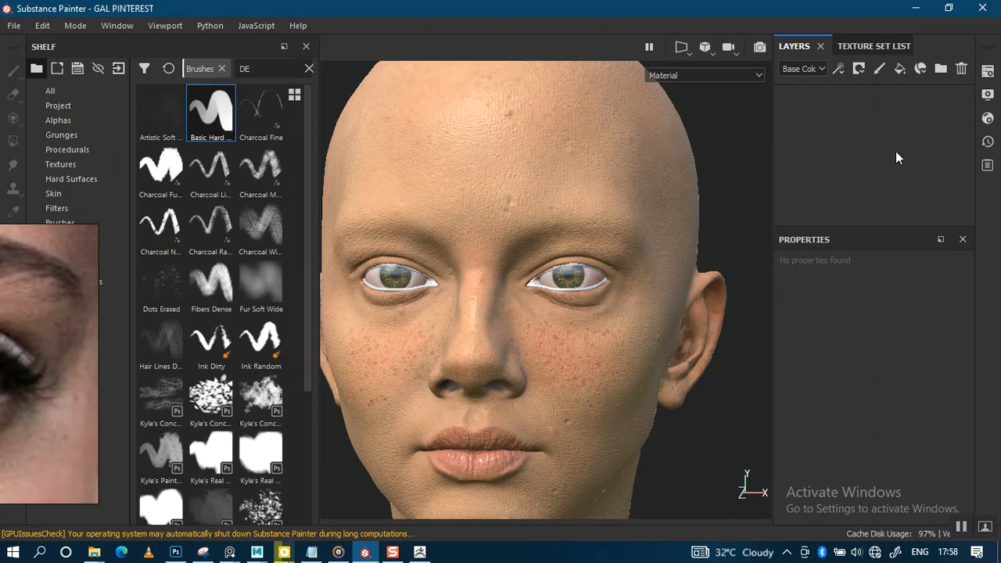
key(ctrl+v)
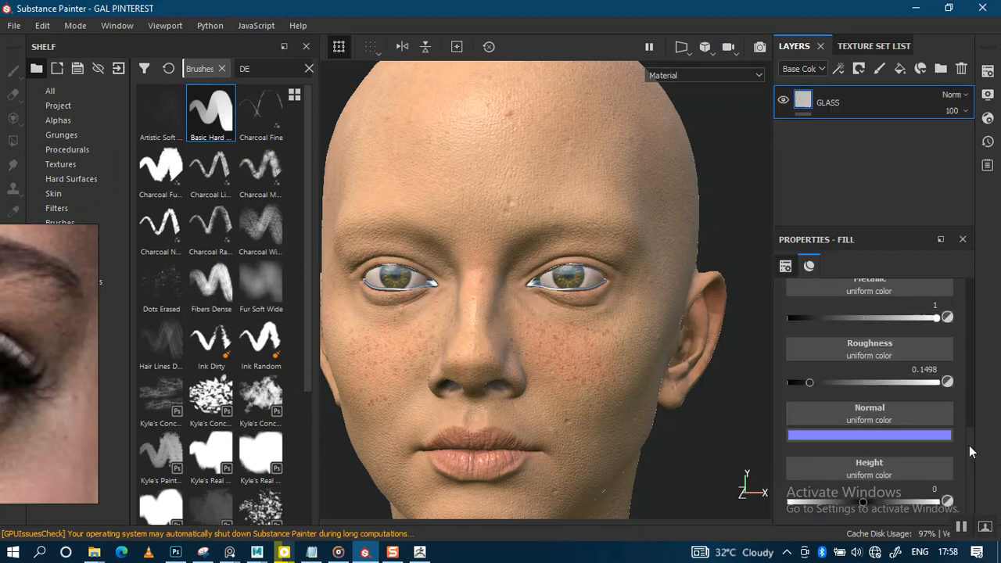
- Add an Opacity channel to the MINISCUS1 texture set and bring up the GLASS layer's opacity setting
click(989, 75)
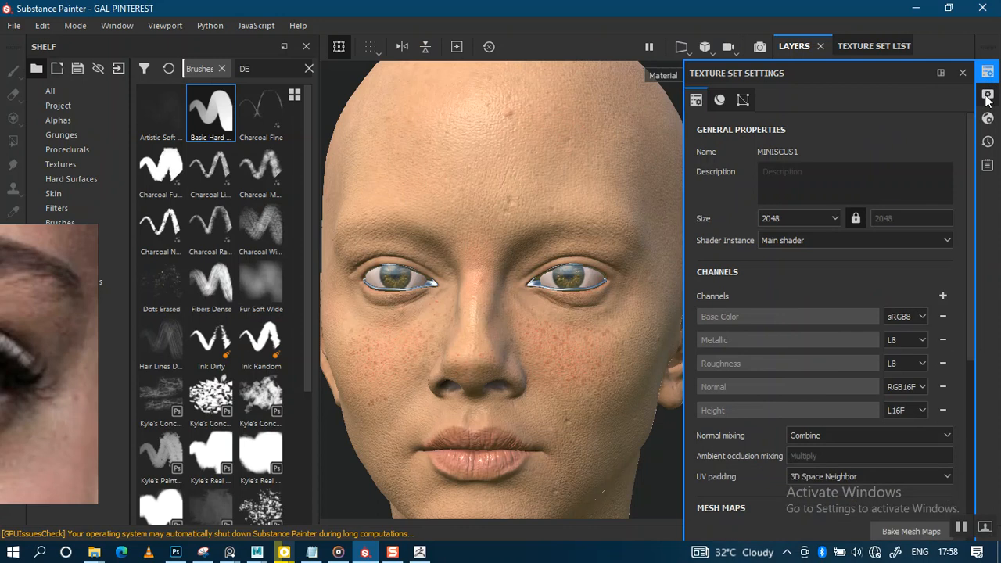
click(989, 94)
click(988, 118)
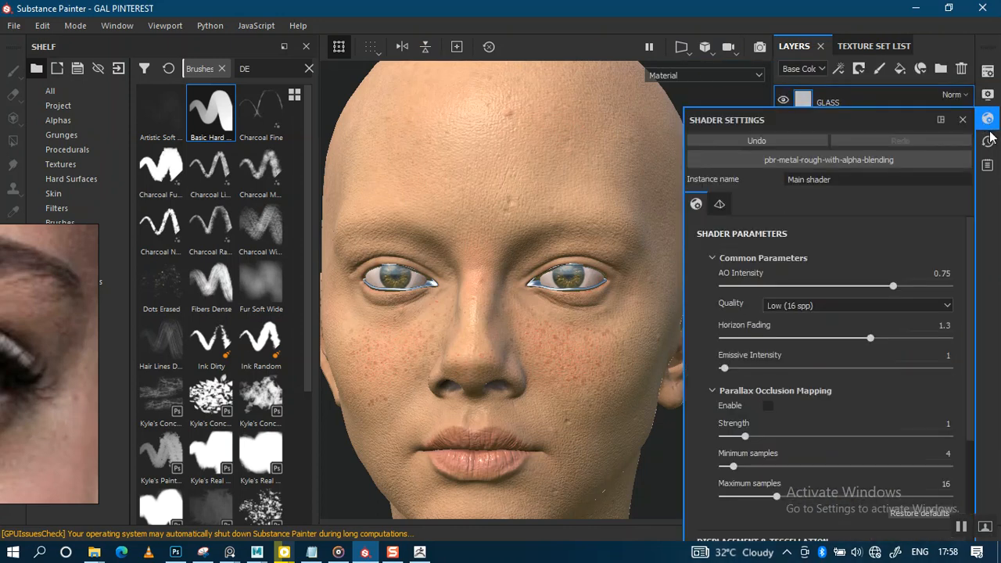
click(988, 72)
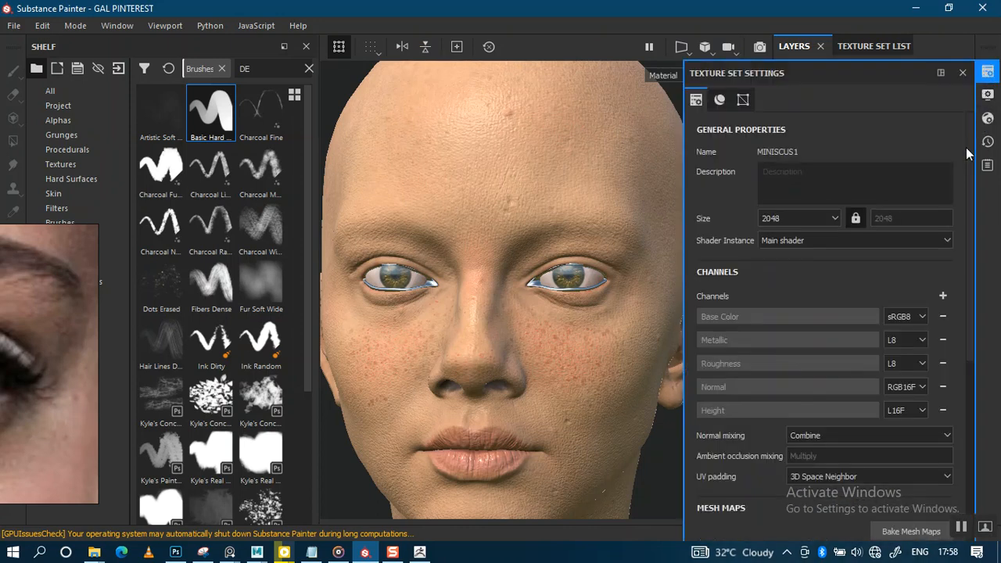
click(944, 295)
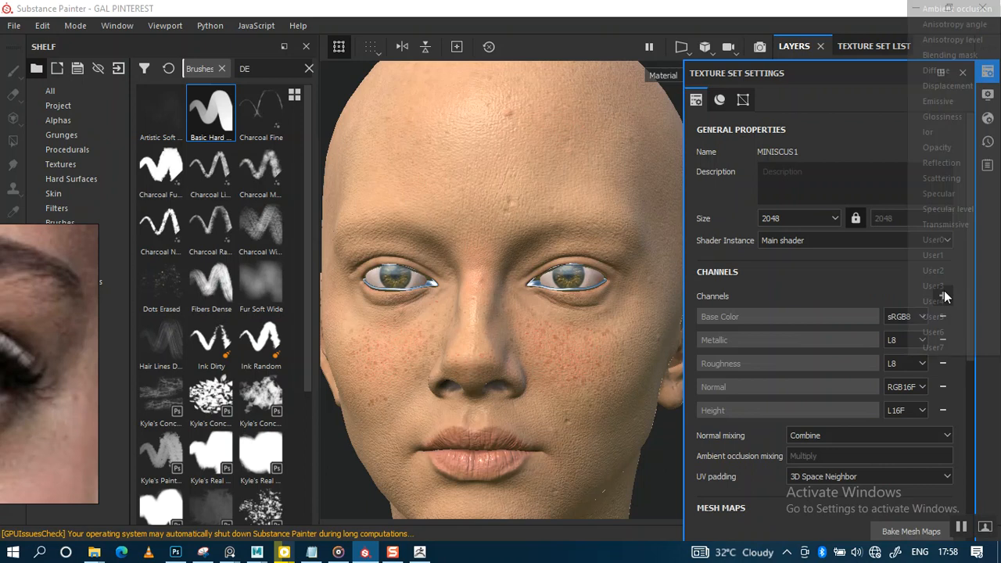
click(935, 149)
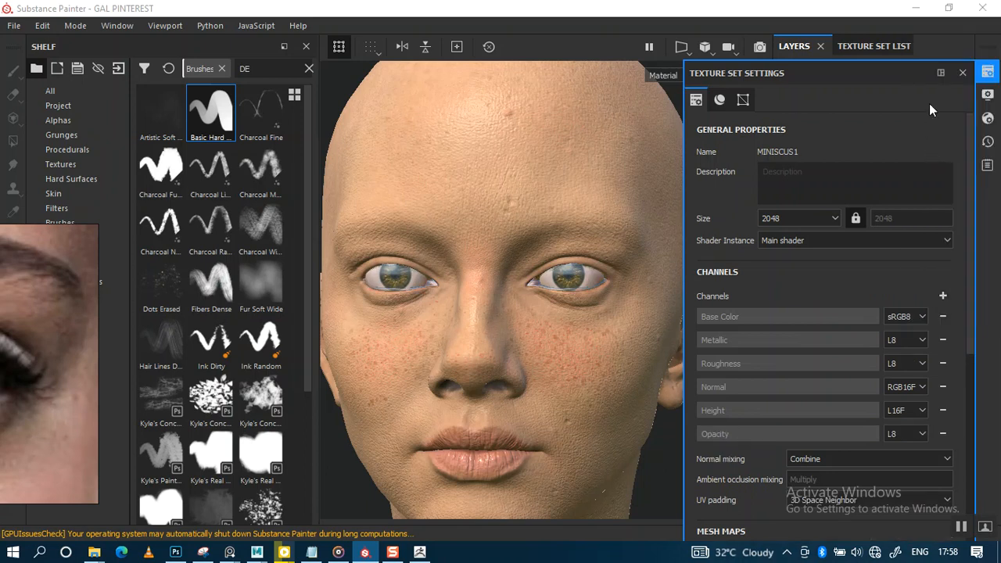
click(962, 73)
scroll(939, 431, down, 2)
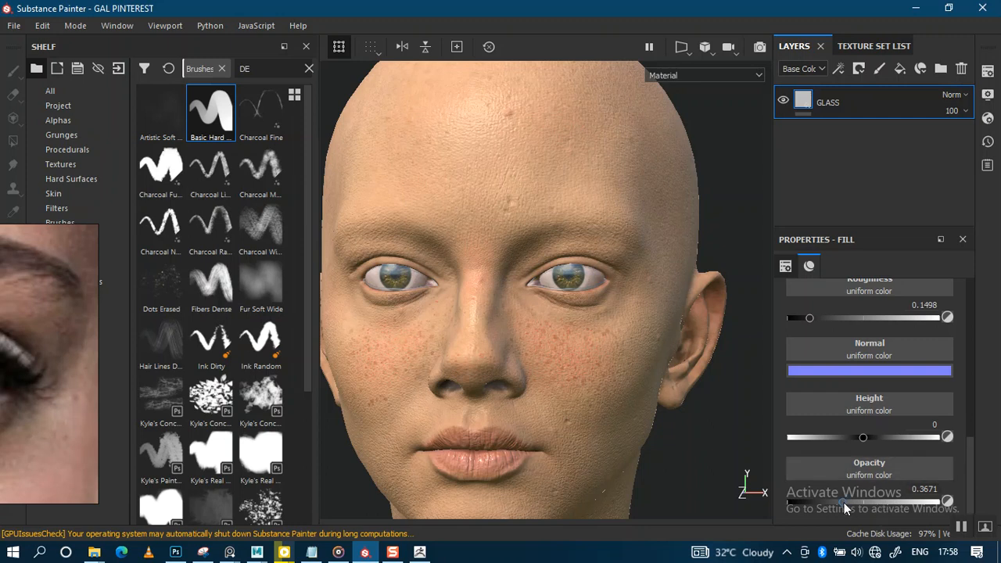
- Set the MINISCUS1 GLASS layer's roughness to 0.1884 and check the eye reflections up close and on the whole head
alt+right_drag(570, 277, 541, 363)
alt+drag(541, 363, 687, 313)
alt+middle_drag(687, 313, 695, 327)
drag(811, 320, 817, 321)
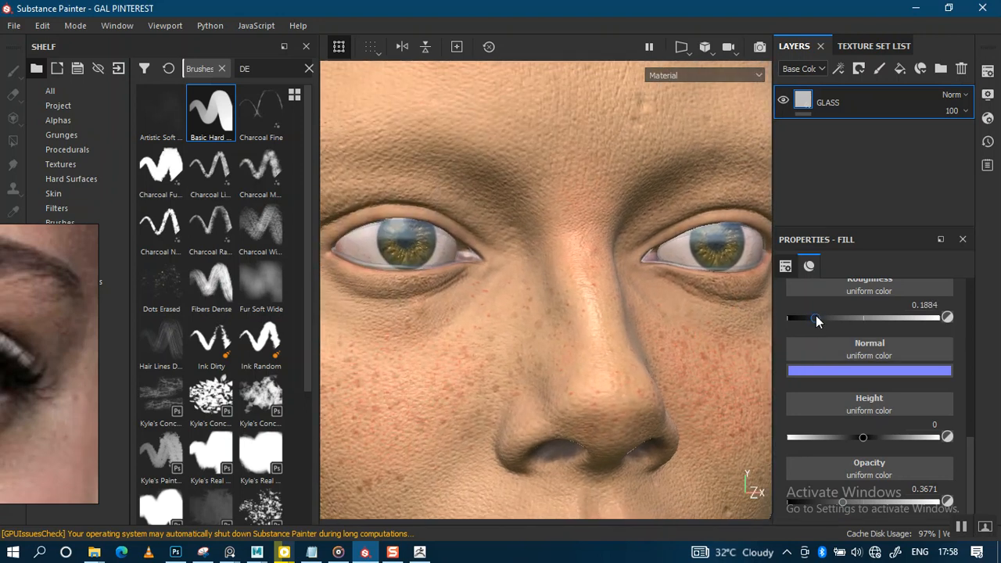
scroll(505, 123, down, 5)
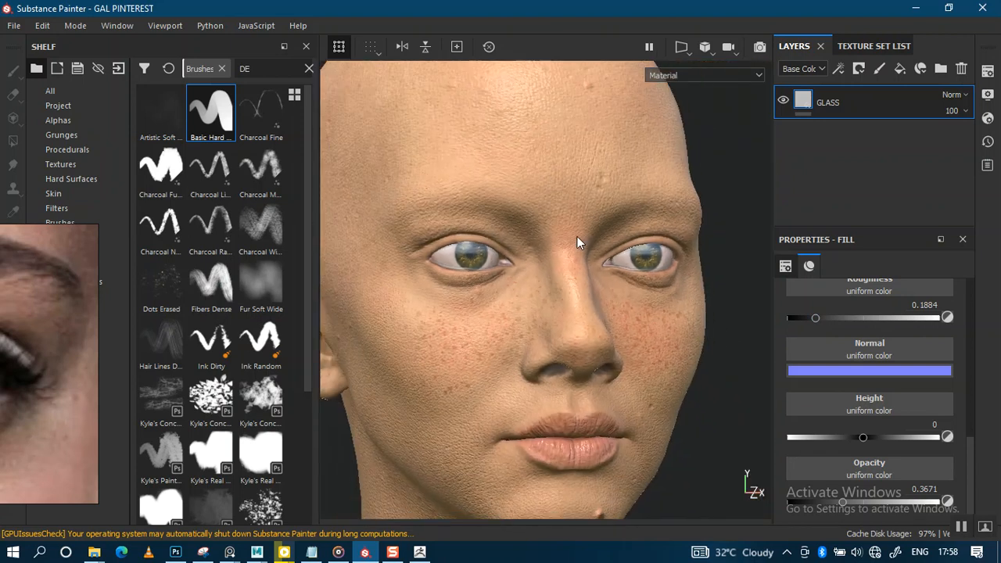
scroll(591, 276, down, 4)
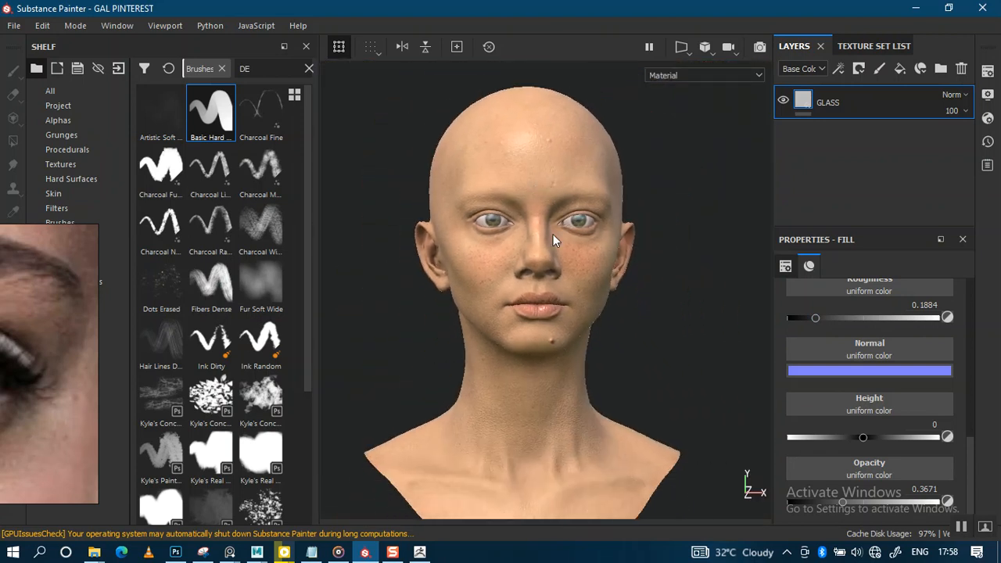
scroll(579, 258, up, 4)
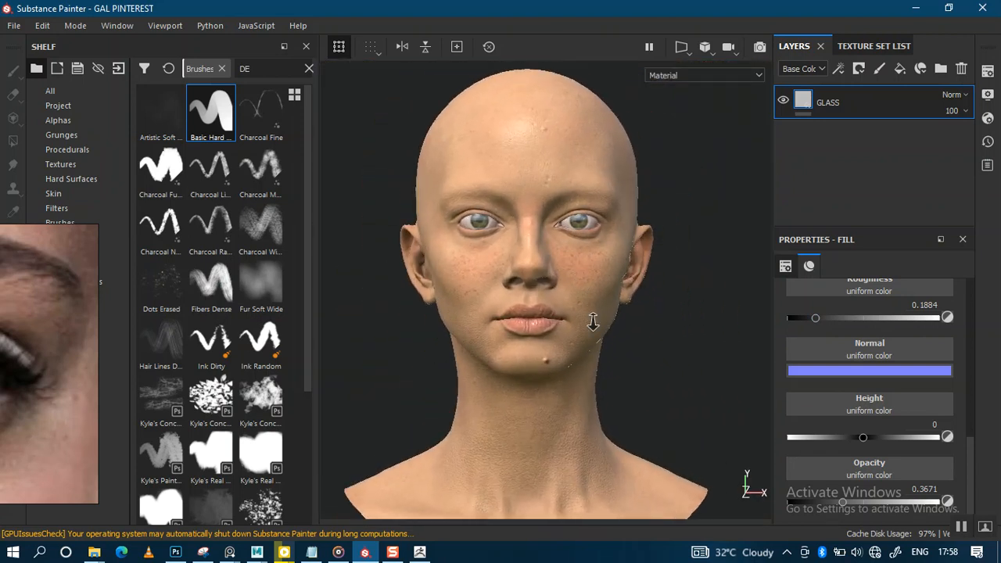
scroll(591, 307, up, 6)
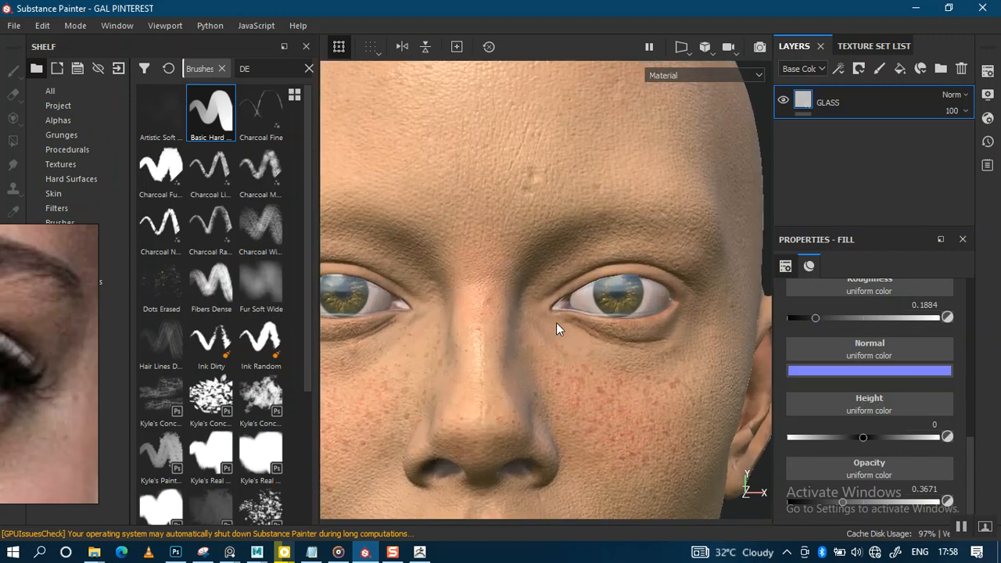
- Select the INNER_EYES2 texture set and isolate it so only the inner eyeballs are shown
click(874, 46)
click(821, 147)
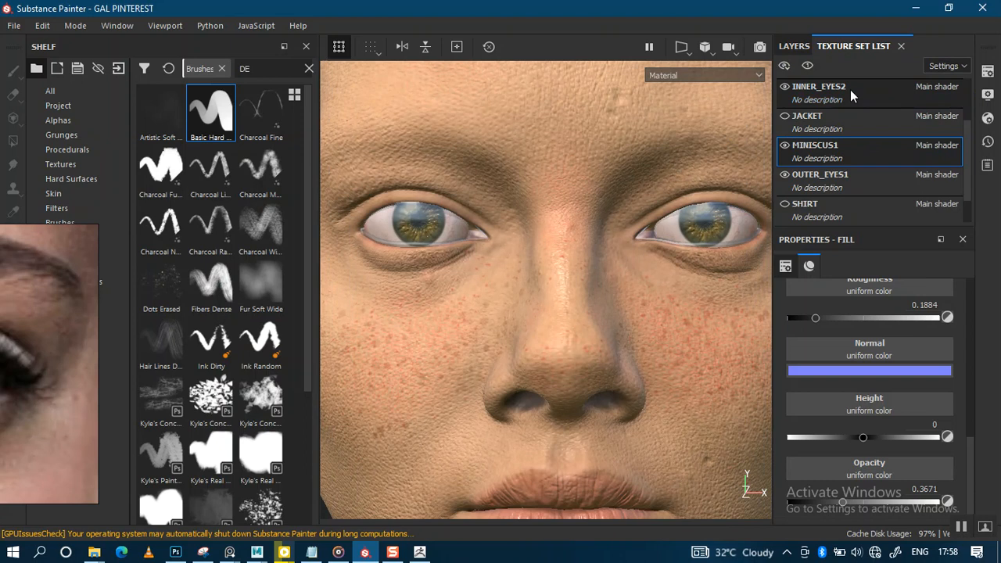
click(808, 78)
click(808, 65)
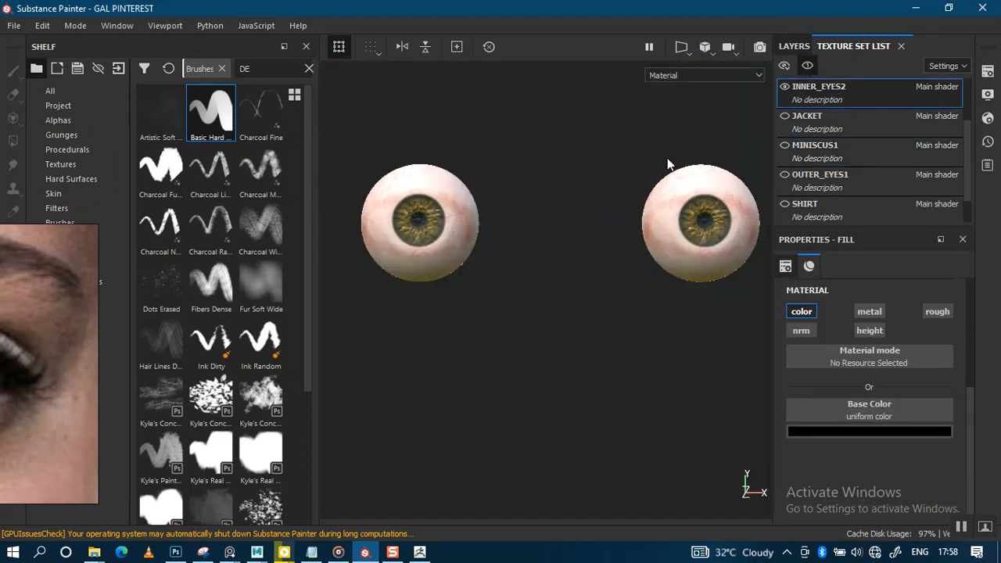
- Add a fill layer at the top of the INNER_EYES2 layer stack and give it a black mask
click(789, 45)
alt+middle_drag(568, 262, 648, 263)
alt+middle_drag(572, 230, 474, 297)
alt+right_drag(490, 284, 489, 384)
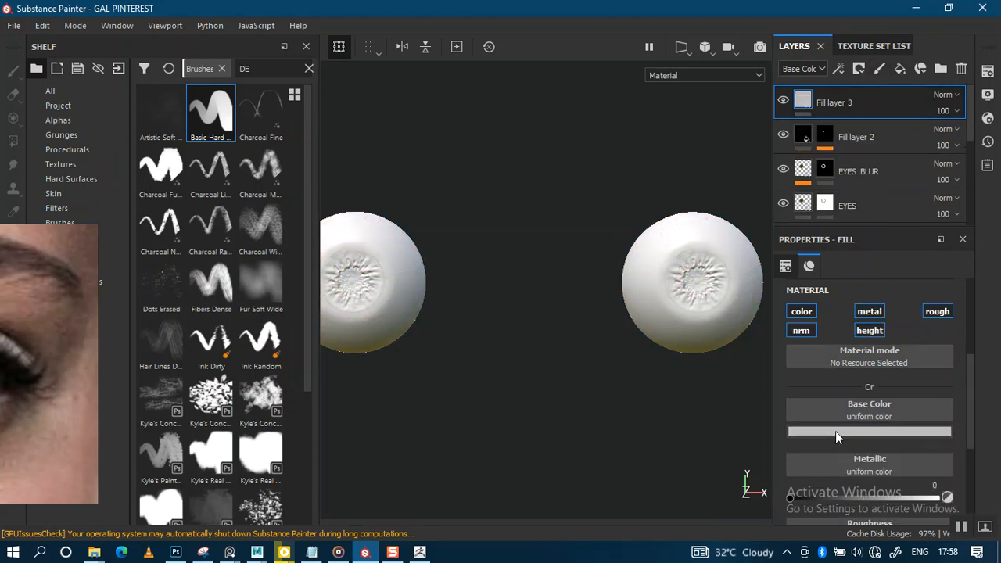
right_click(802, 102)
key(Escape)
click(803, 100)
- Try sampling a golden brown from the lit iris as the base color of Fill layer 3
click(810, 424)
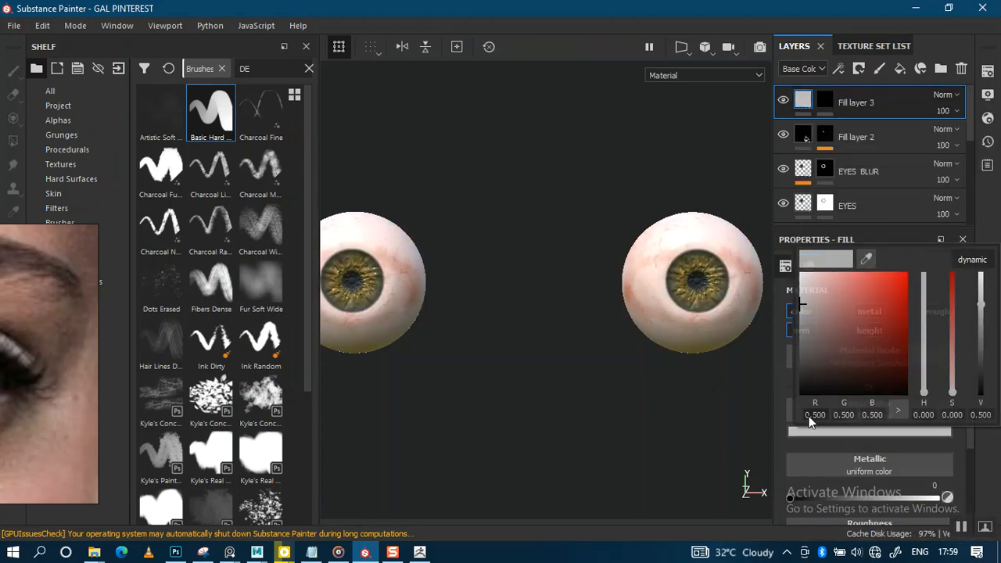
click(866, 261)
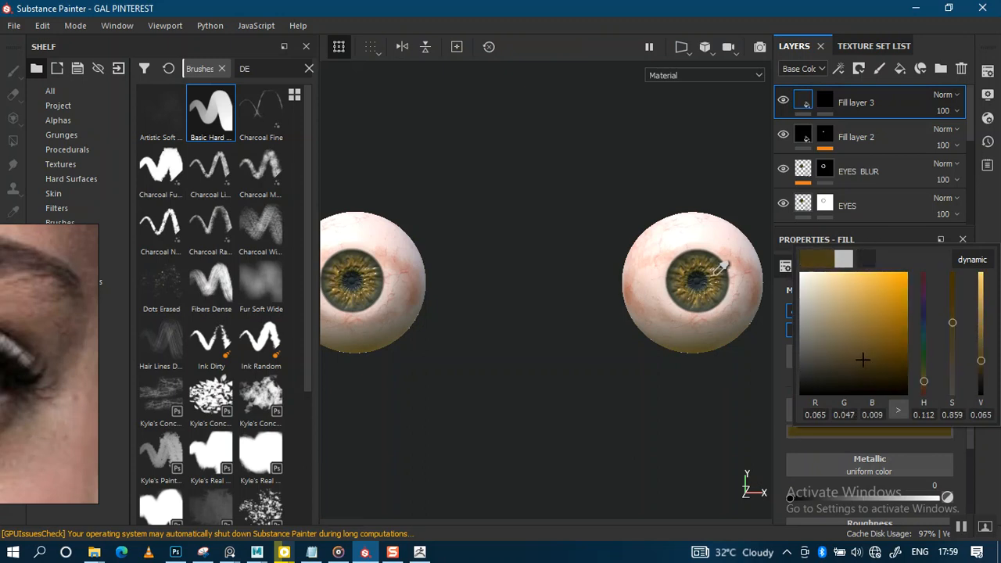
click(713, 275)
scroll(631, 297, up, 3)
alt+middle_drag(588, 286, 410, 294)
alt+right_drag(583, 212, 674, 470)
alt+middle_drag(629, 278, 644, 198)
click(832, 433)
click(865, 264)
click(591, 288)
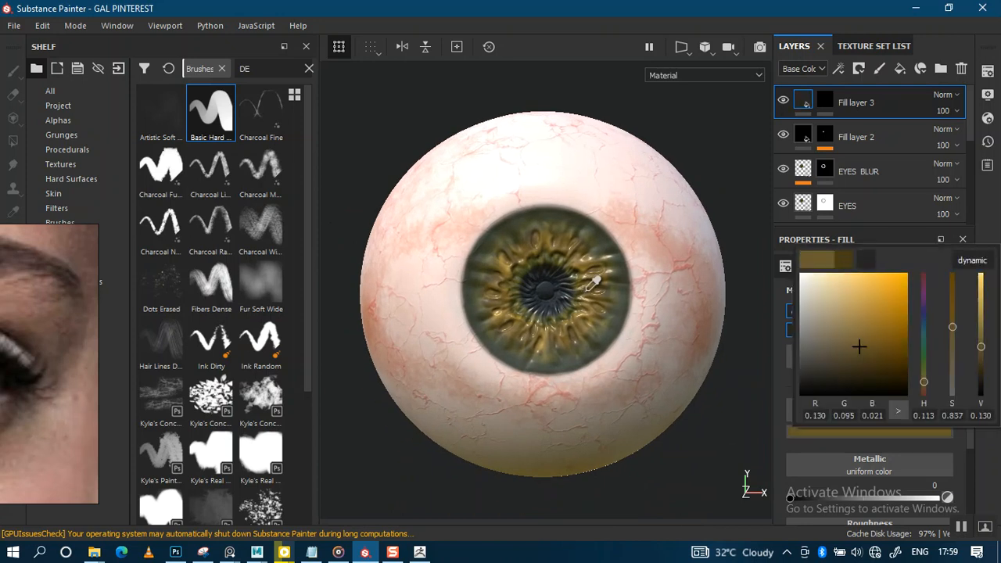
click(590, 289)
drag(584, 298, 577, 313)
- Display only the base color, sample the iris's golden brown for Fill layer 3, and adjust it to a saturated, brighter gold
key(c)
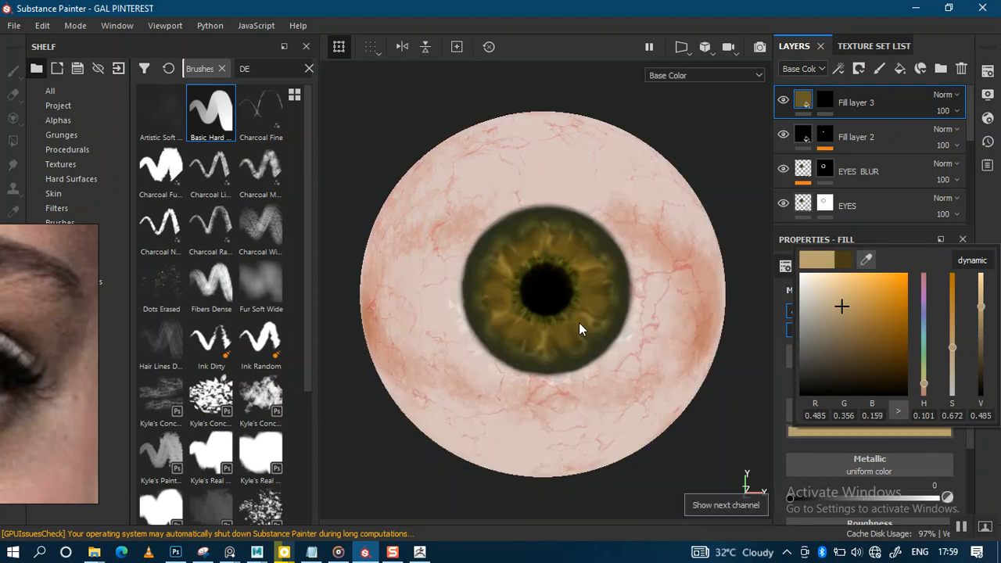
drag(865, 266, 579, 272)
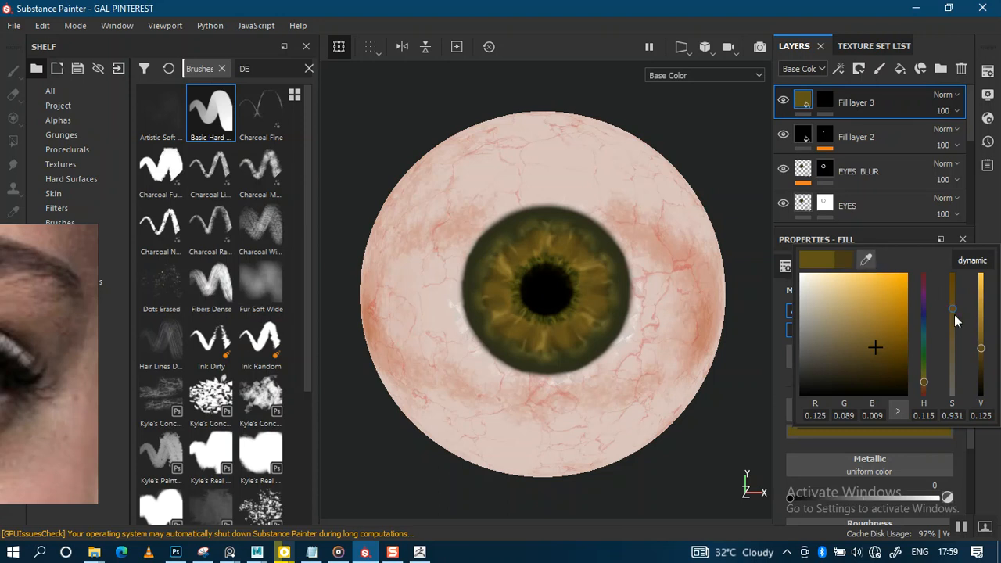
drag(984, 338, 986, 315)
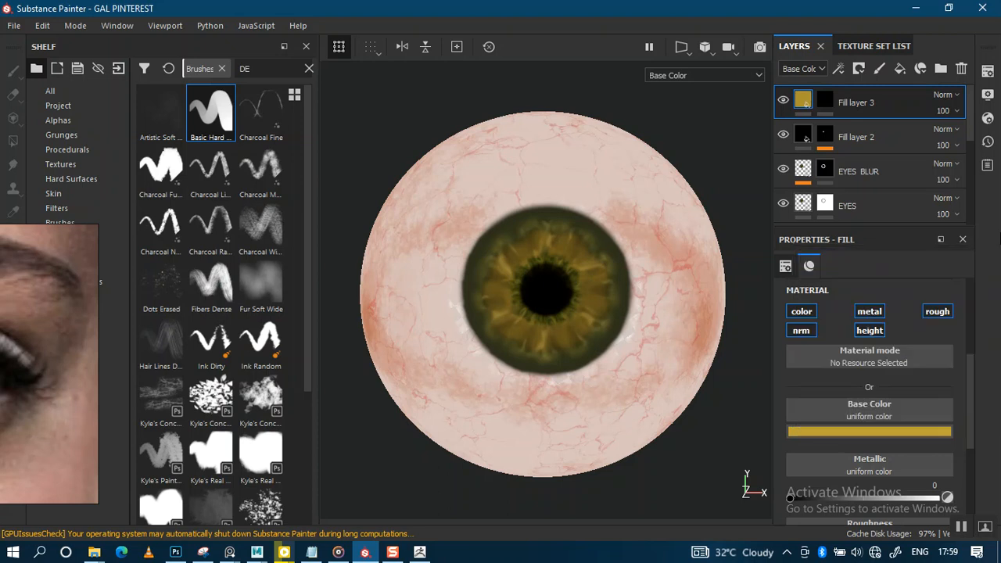
- Return to the material display and add a Curvature generator to the mask of Fill layer 3
click(827, 104)
key(m)
right_click(827, 103)
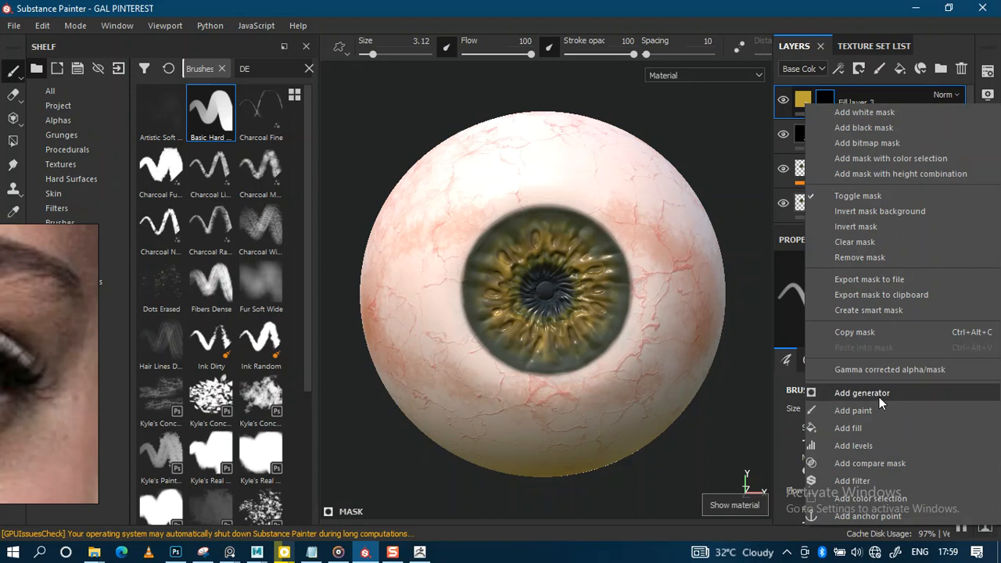
click(880, 397)
click(885, 291)
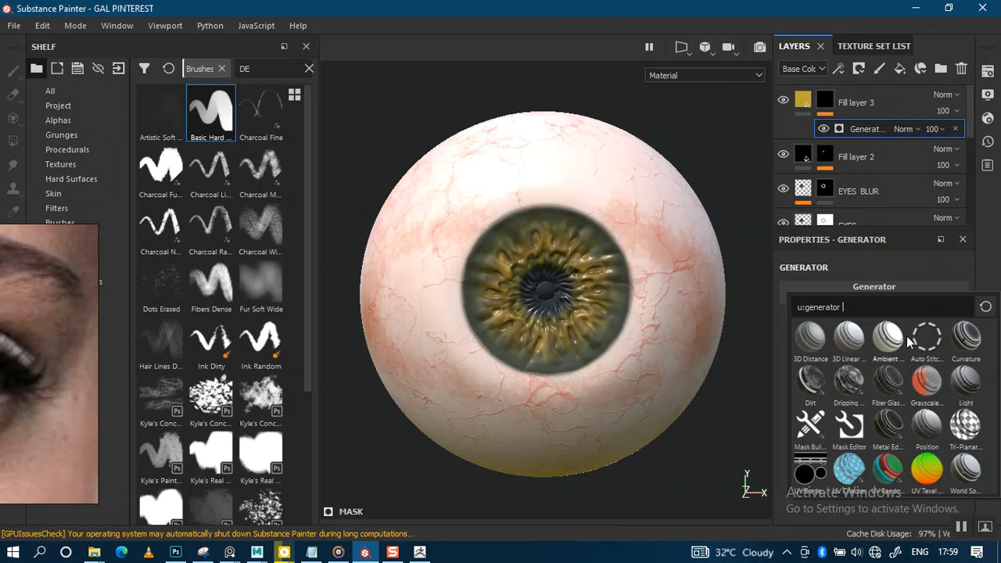
text(CU)
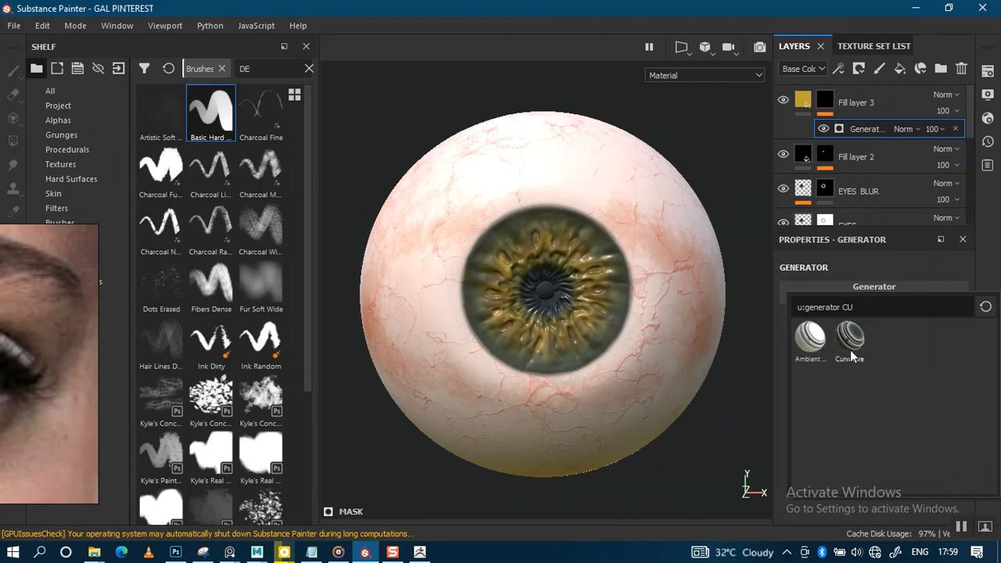
click(851, 350)
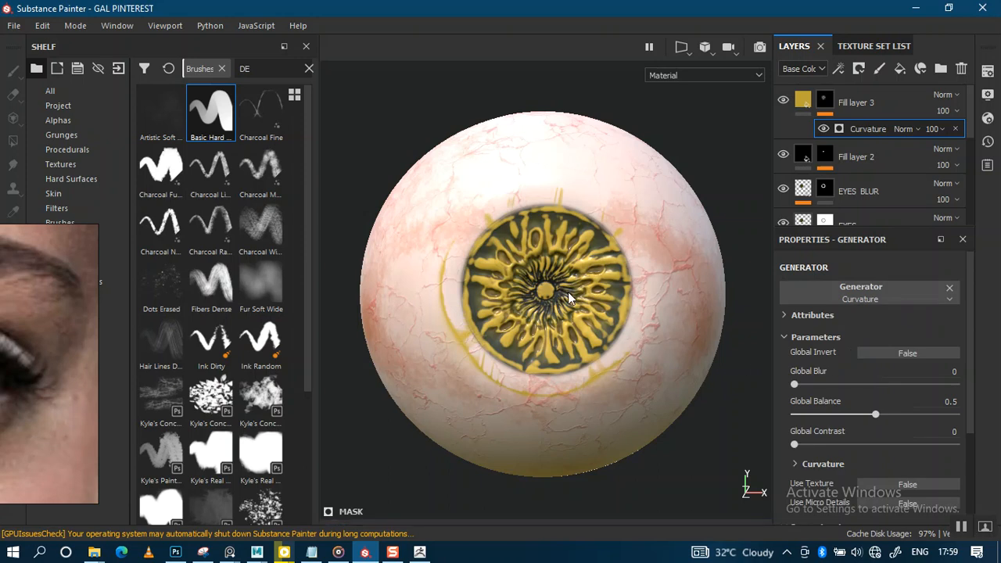
- Group Fill layer 3 into a folder and add a black mask to that folder
alt+right_drag(572, 319, 587, 412)
alt+right_drag(591, 336, 559, 360)
mouse_move(559, 360)
alt+mouse_down()
mouse_move(567, 363)
mouse_move(550, 363)
alt+mouse_up()
alt+right_drag(550, 363, 683, 165)
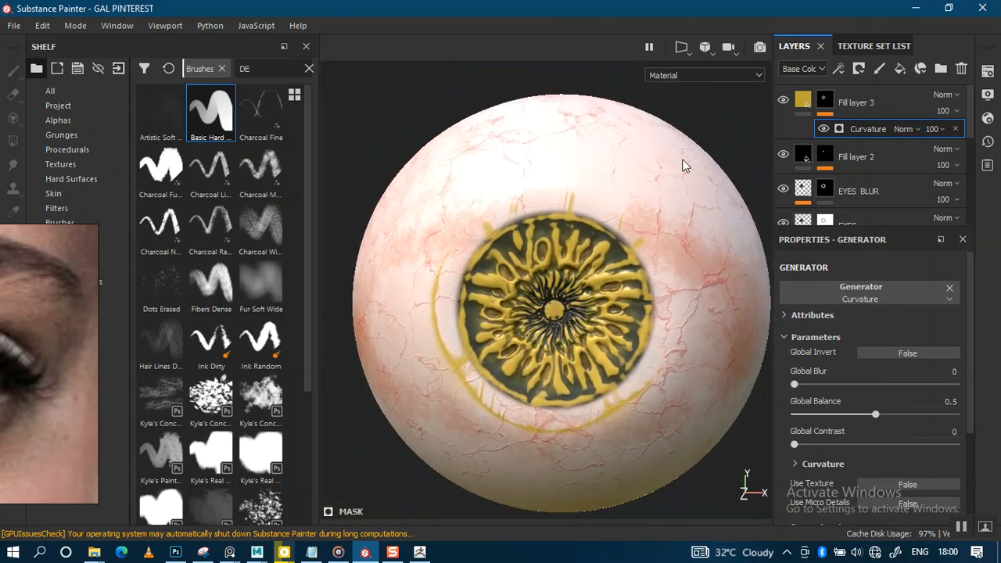
click(851, 103)
click(855, 111)
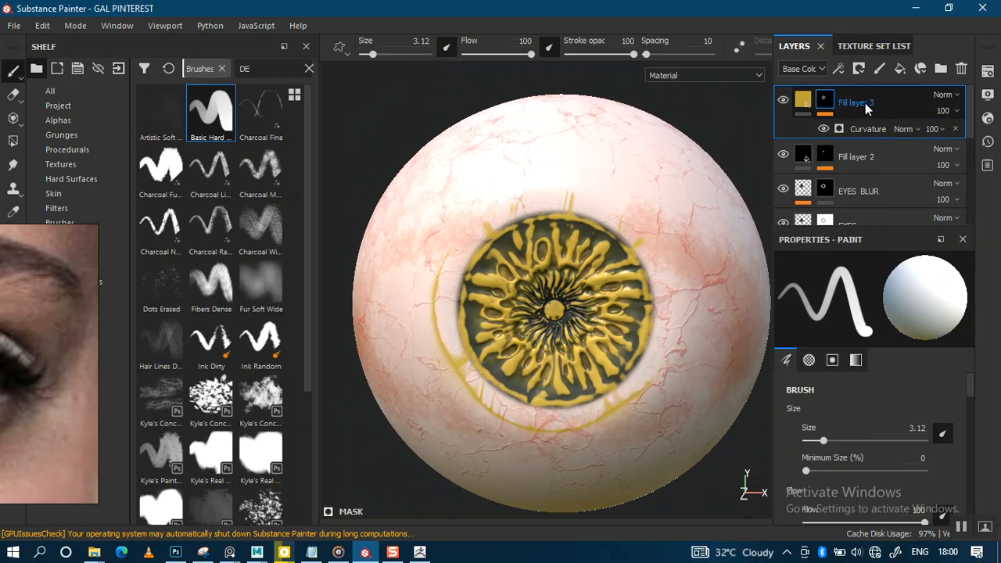
key(ctrl+g)
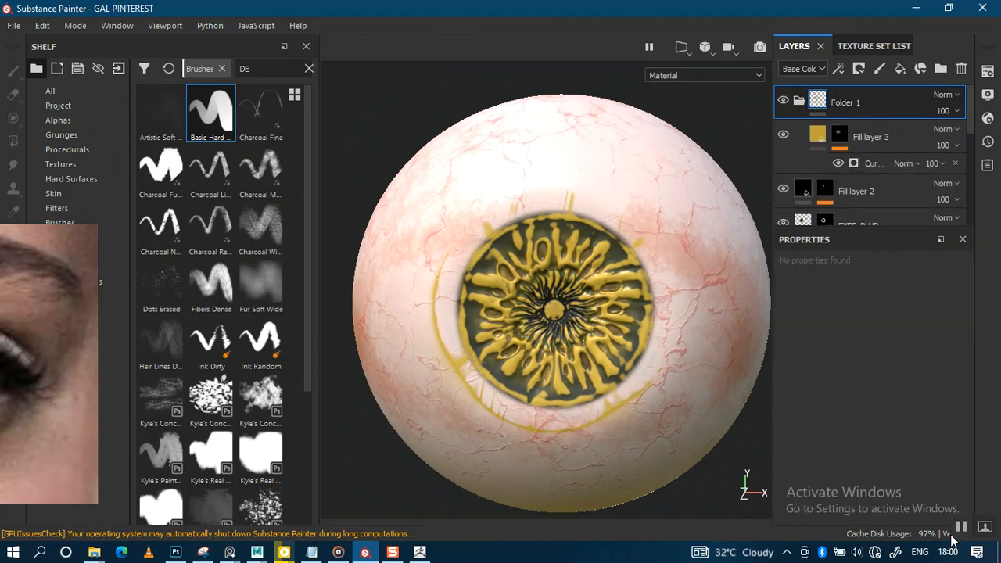
right_click(822, 104)
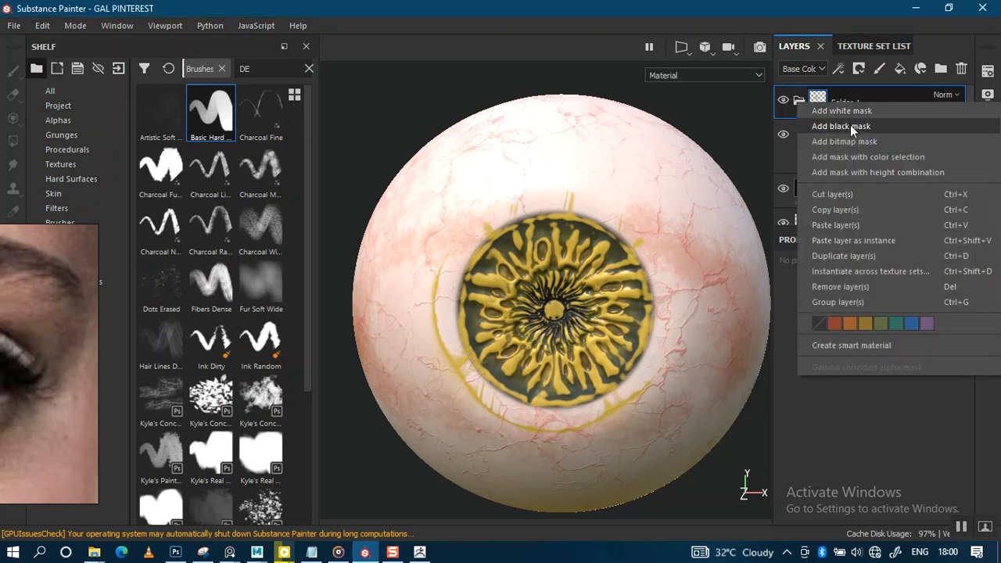
click(851, 125)
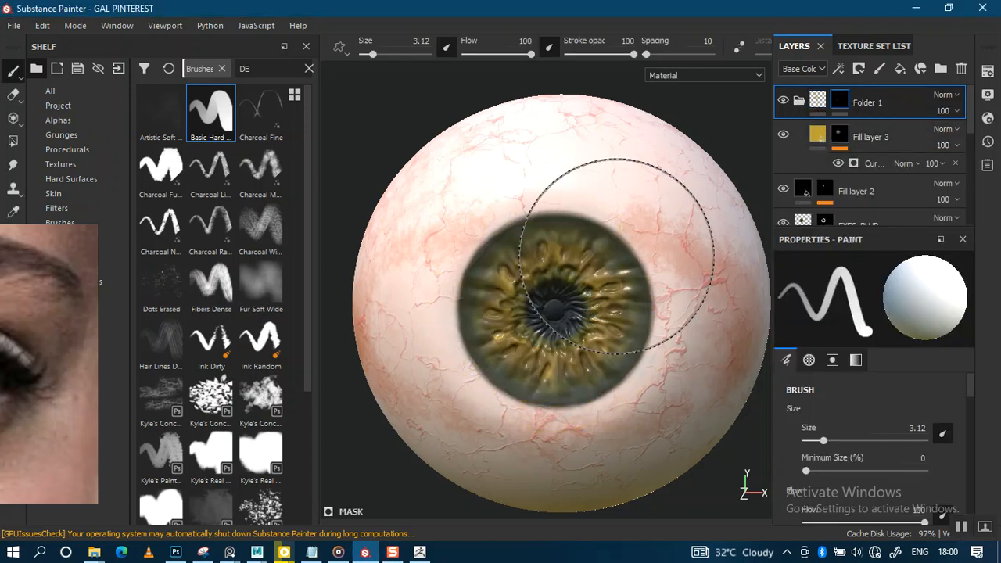
click(558, 306)
key(ctrl+z)
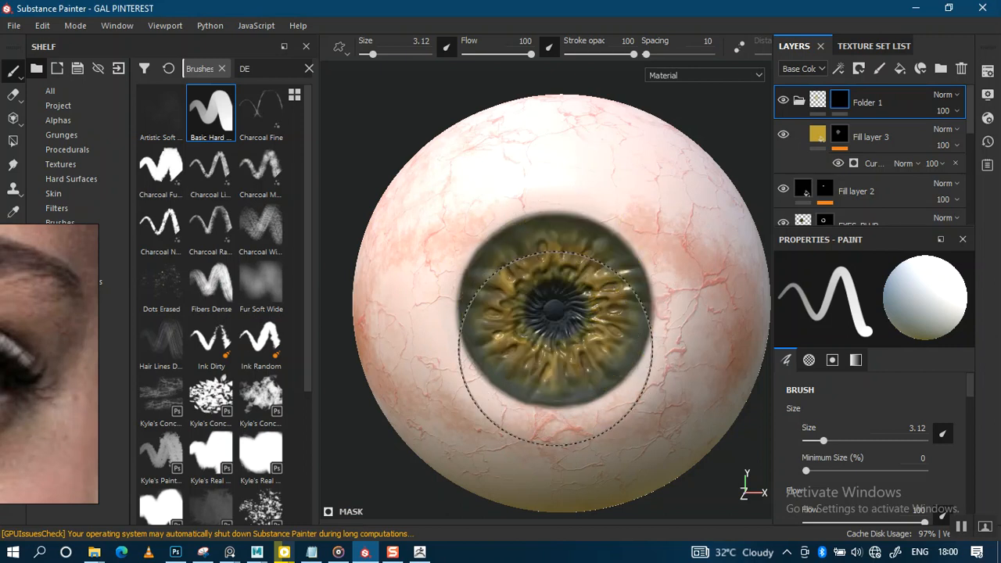
key(bracketleft)
key(bracketleft)
key(bracketleft)
key(bracketleft)
key(bracketleft)
key(bracketleft)
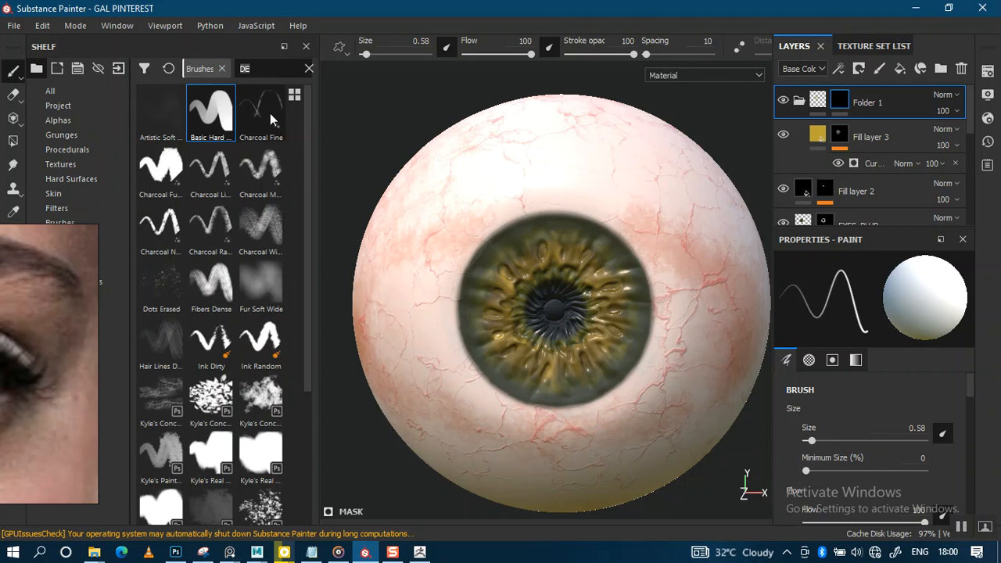
- Search the brushes for SMO, choose the soft Smooth brush and reduce its size to 0.29
key(BackSpace)
key(BackSpace)
text(SMO)
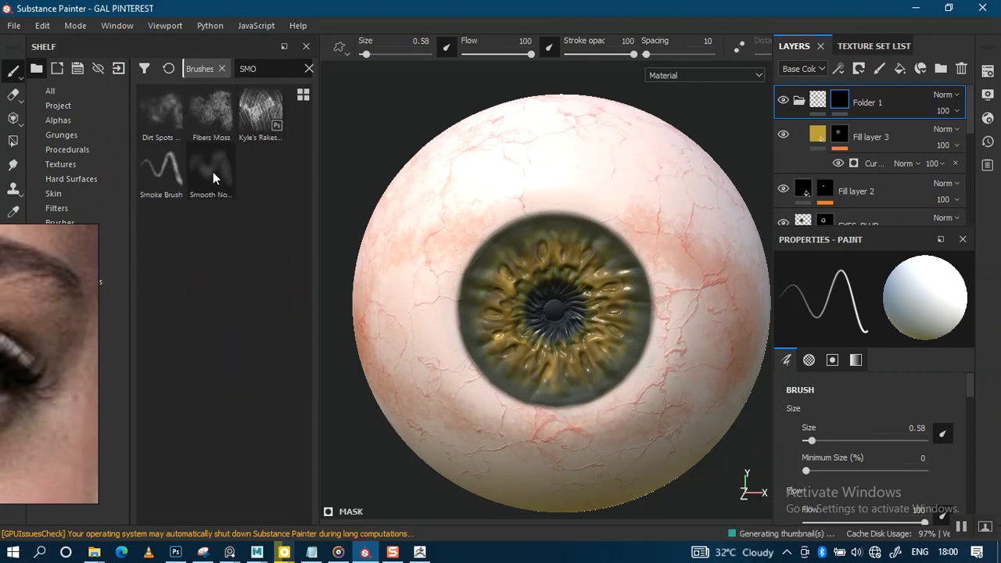
click(212, 174)
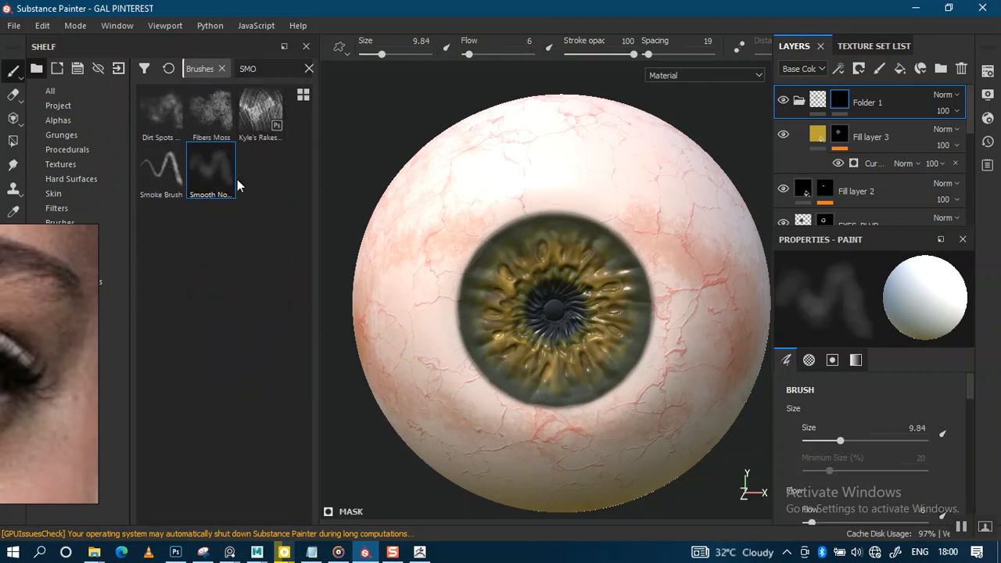
key(bracketleft)
key(bracketleft)
key(bracketleft)
key(bracketleft)
key(bracketleft)
key(bracketleft)
key(bracketleft)
key(bracketleft)
key(bracketleft)
key(bracketleft)
key(bracketleft)
key(bracketleft)
key(bracketleft)
key(bracketleft)
key(bracketleft)
key(bracketleft)
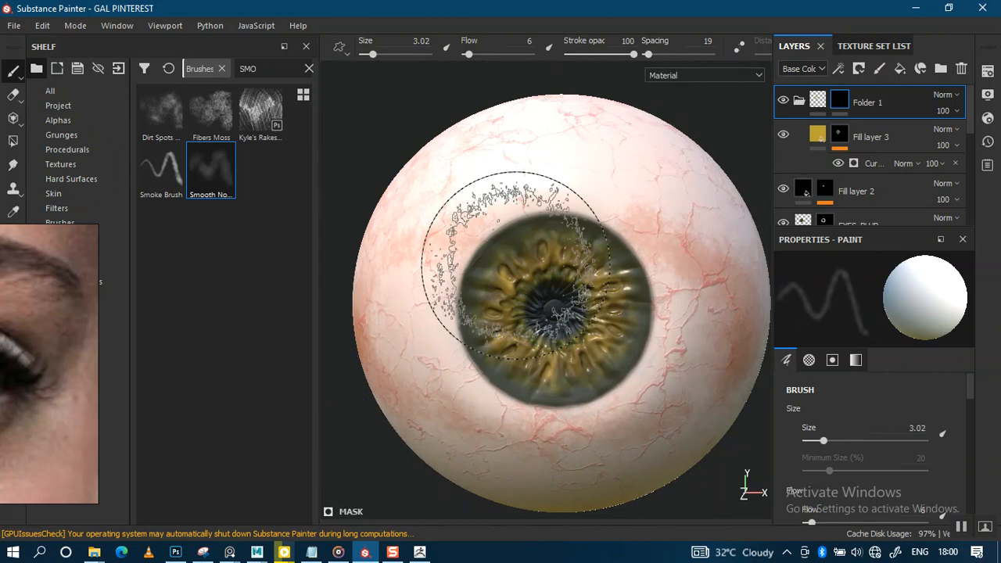
scroll(512, 266, up, 6)
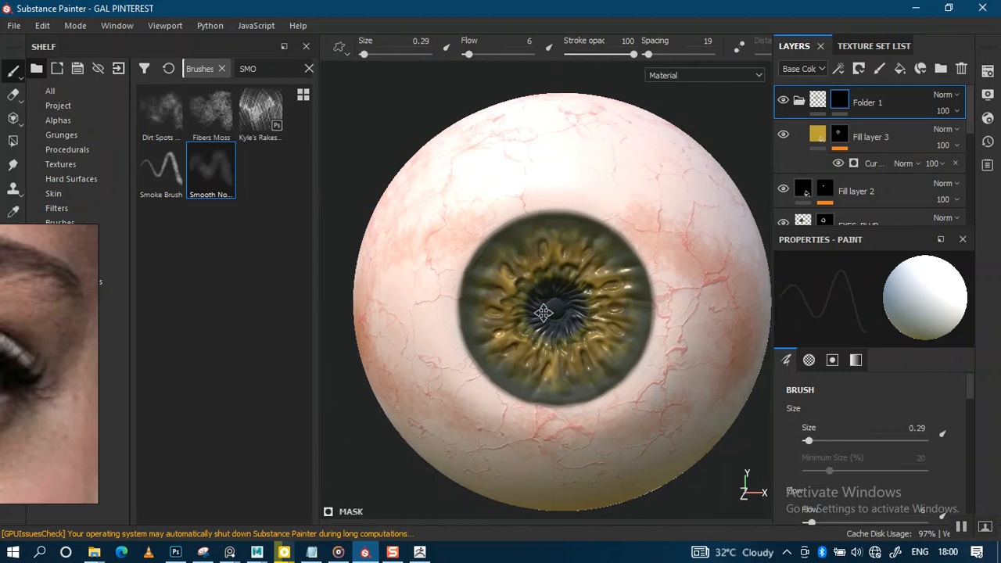
- Reduce the brush size to 0.11 and paint a first gold highlight on the iris's lower-right ridges in Folder 1's mask
scroll(564, 324, up, 4)
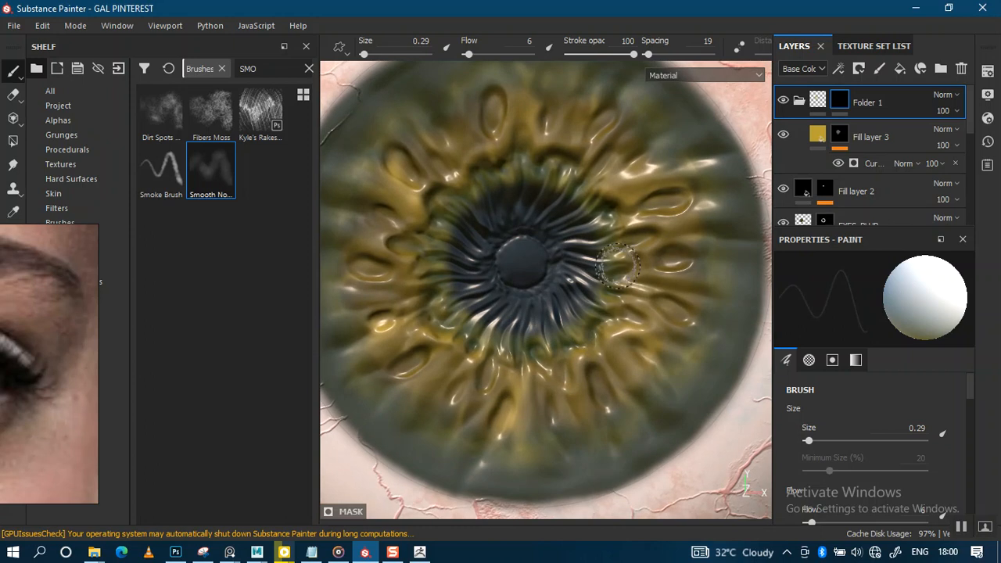
scroll(605, 243, down, 1)
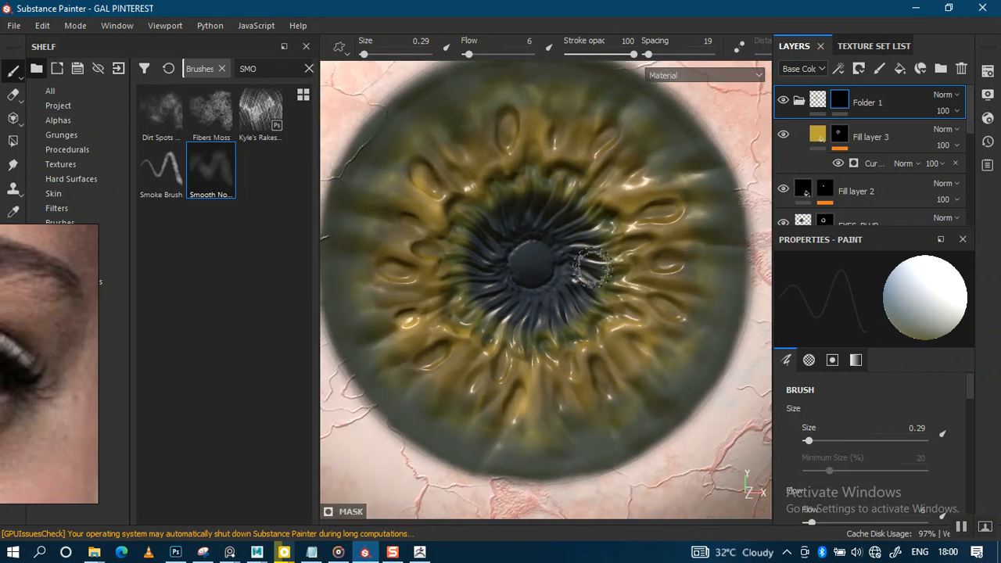
scroll(591, 258, up, 1)
scroll(587, 249, up, 1)
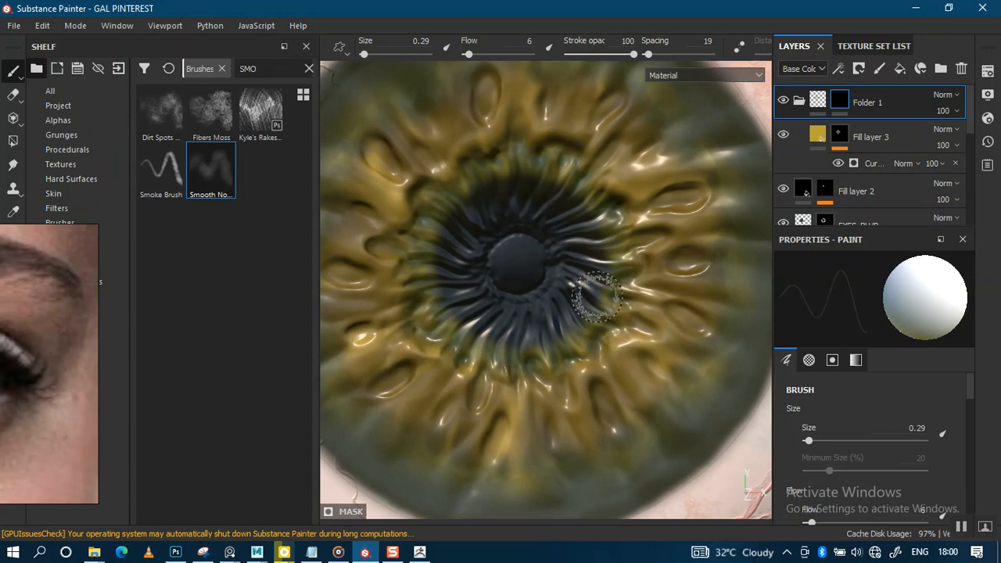
alt+drag(571, 298, 542, 227)
alt+right_drag(537, 237, 571, 277)
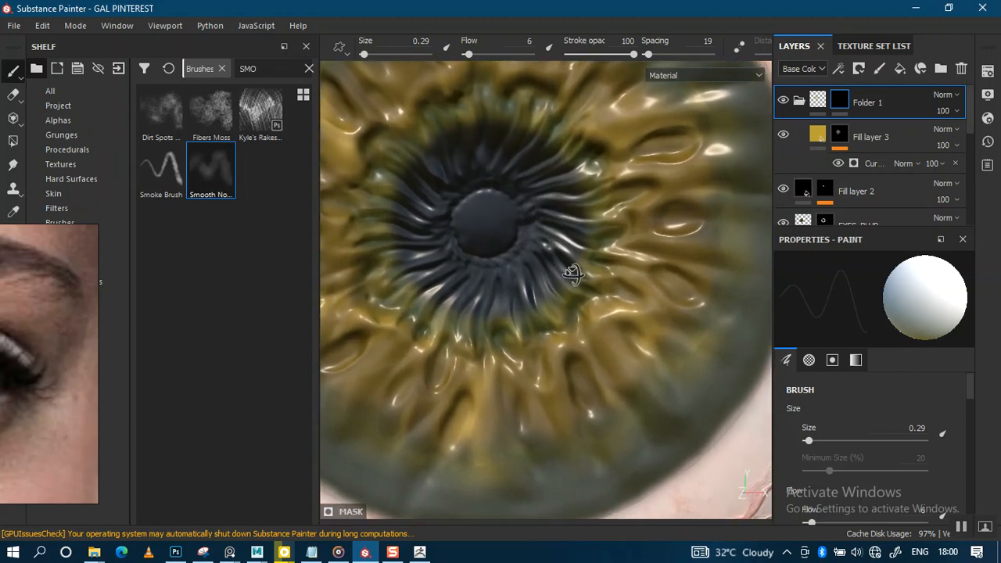
alt+drag(586, 269, 573, 239)
alt+middle_drag(573, 239, 540, 223)
mouse_move(584, 318)
mouse_down()
mouse_move(570, 318)
mouse_move(577, 332)
mouse_move(570, 308)
mouse_move(590, 285)
mouse_move(629, 302)
mouse_up()
ctrl+right_drag(632, 296, 621, 288)
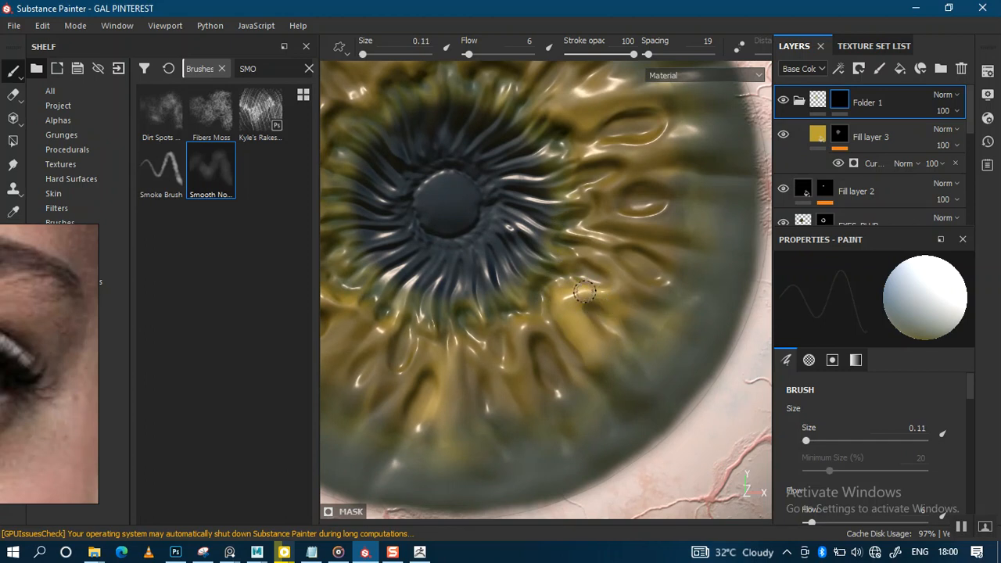
- Try brush flows of 70, 38 and 28 with test strokes on the iris's upper ridges
alt+middle_drag(630, 245, 647, 349)
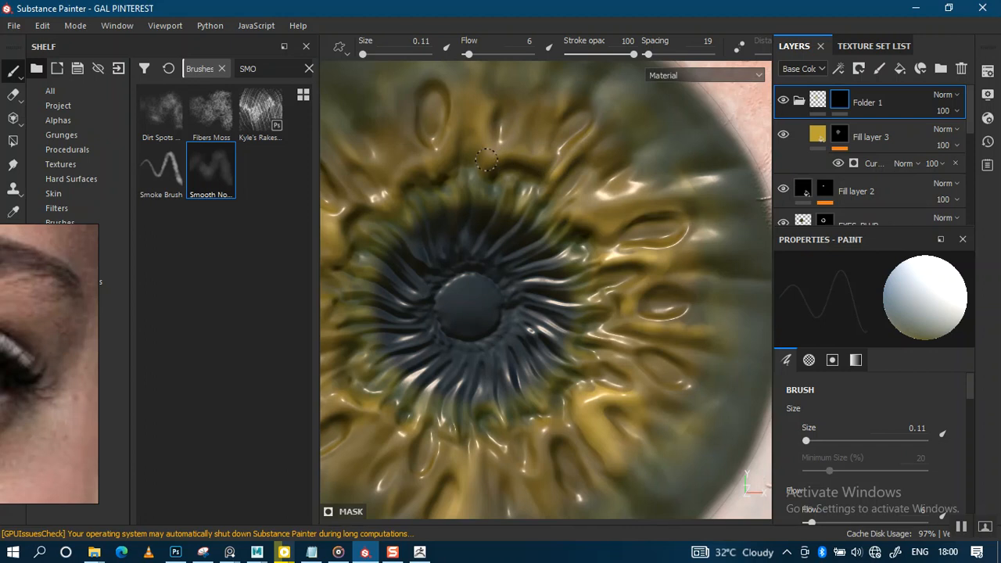
alt+middle_drag(536, 194, 678, 202)
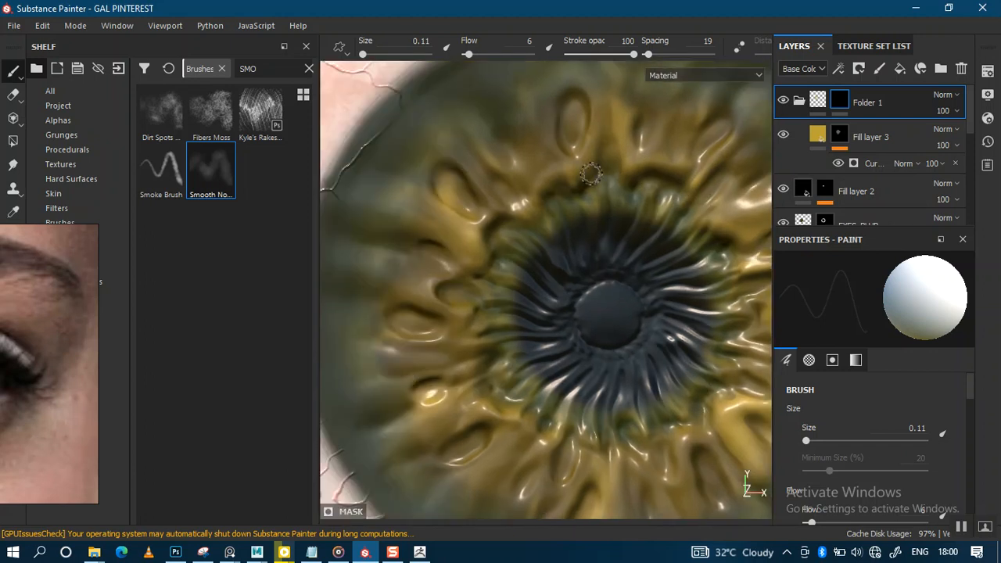
click(959, 527)
alt+middle_drag(611, 312, 527, 328)
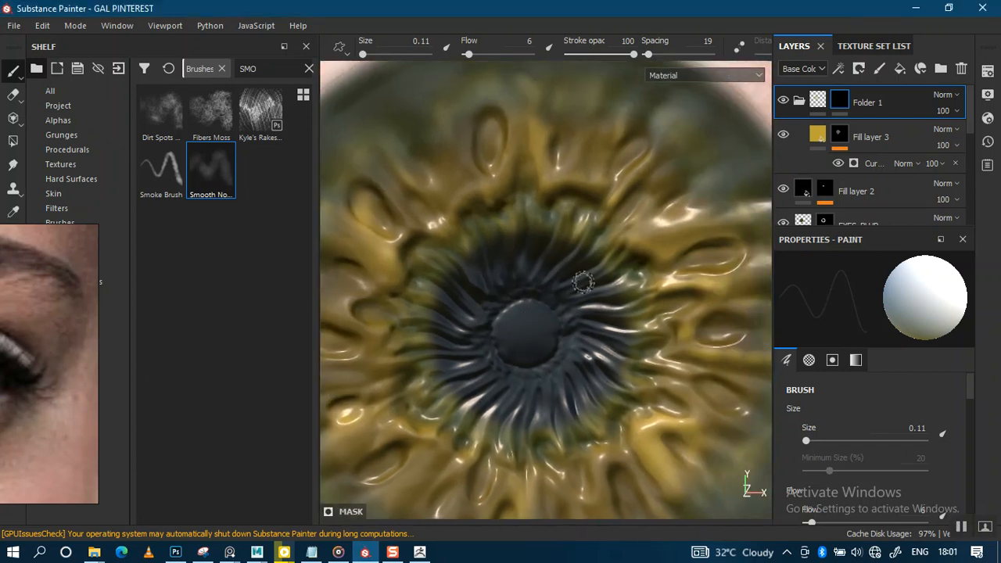
scroll(649, 249, up, 1)
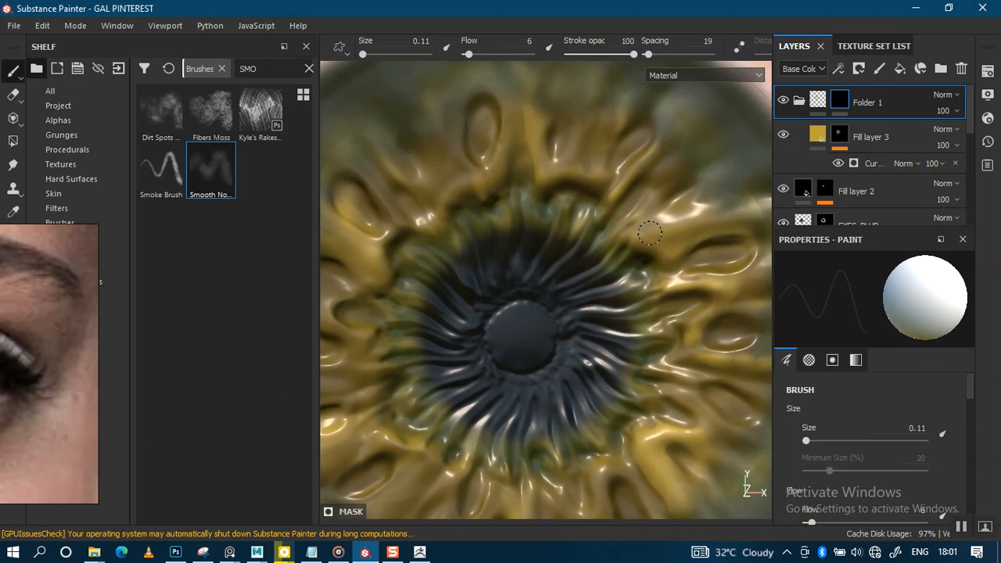
click(510, 54)
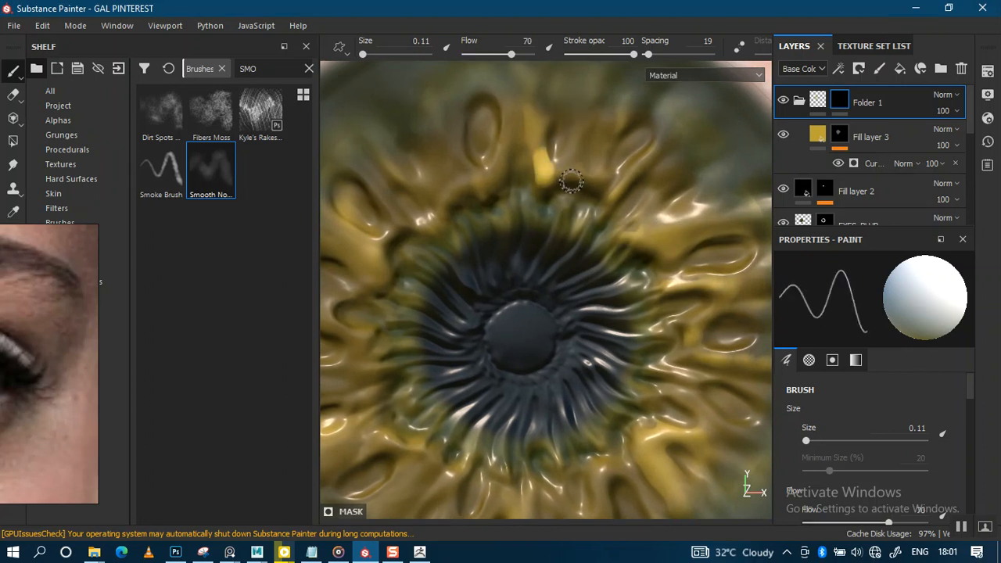
click(490, 54)
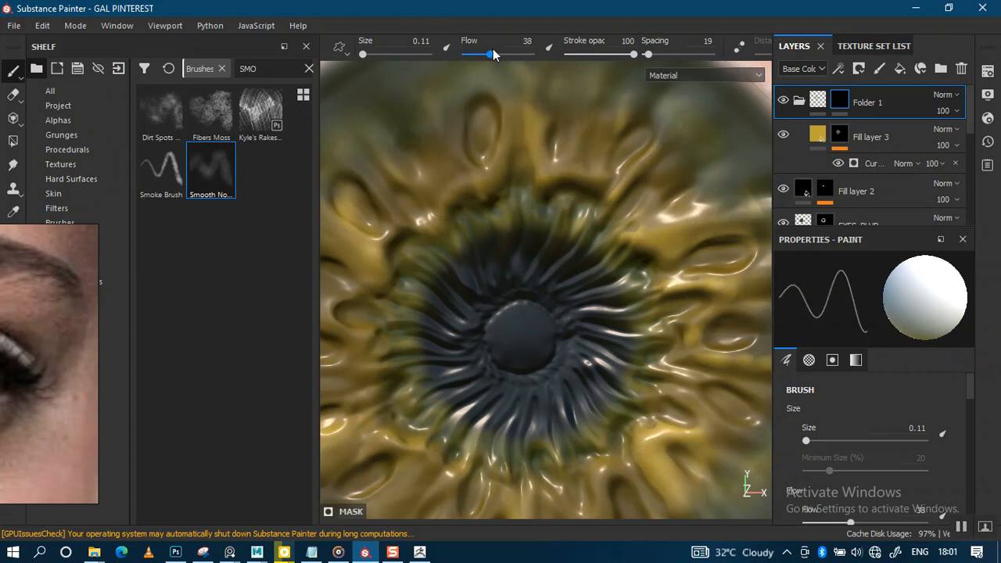
drag(485, 69, 483, 69)
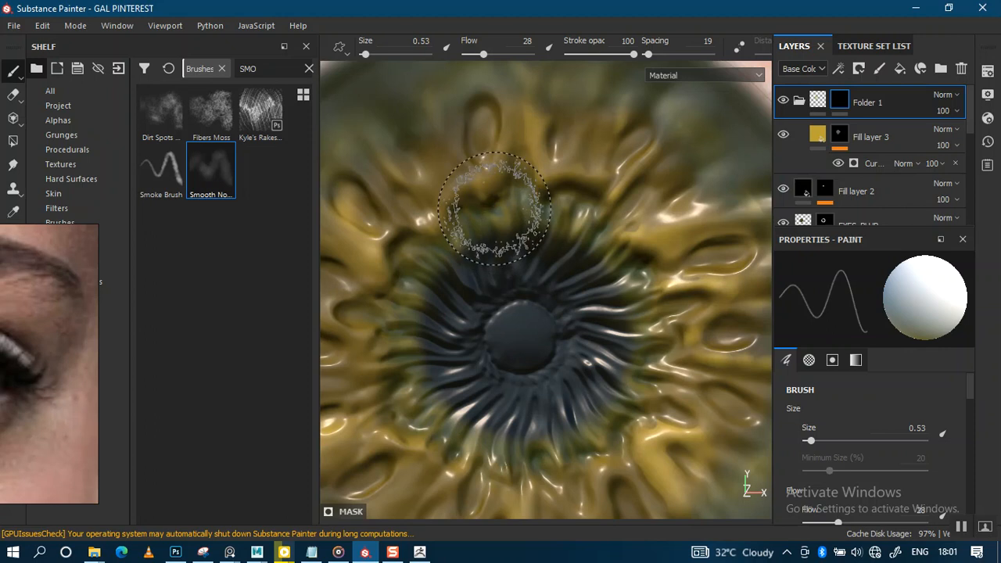
mouse_move(507, 118)
mouse_down()
mouse_move(485, 168)
mouse_move(442, 169)
mouse_move(474, 161)
mouse_move(455, 212)
mouse_move(467, 180)
mouse_move(484, 200)
mouse_move(505, 141)
mouse_move(495, 183)
mouse_move(504, 131)
mouse_move(486, 72)
mouse_up()
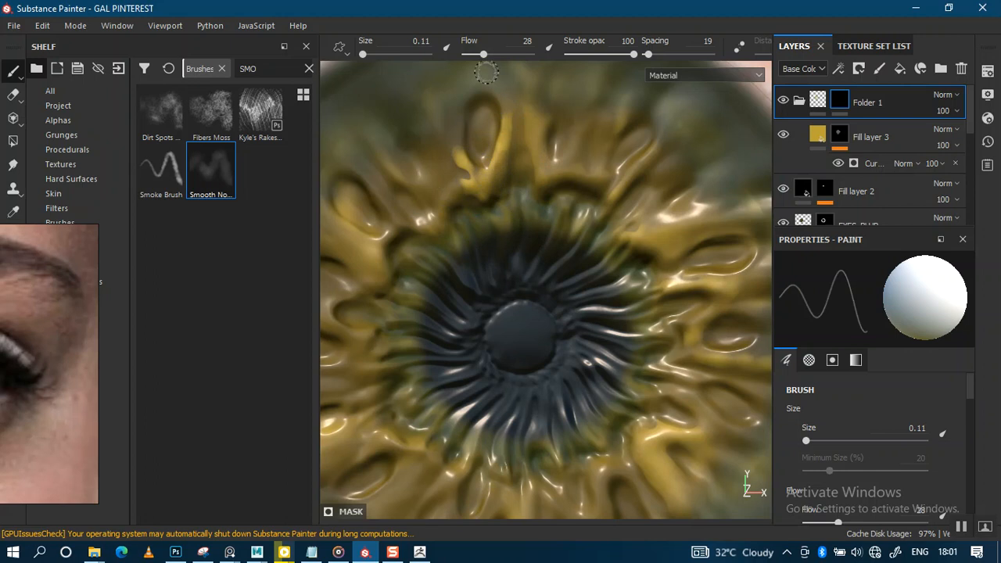
- Set the brush flow to 11 and paint gold highlights along the iris's upper and upper-left ridges
drag(475, 54, 472, 54)
mouse_move(485, 139)
mouse_down()
mouse_move(492, 188)
mouse_move(467, 174)
mouse_move(472, 188)
mouse_up()
alt+middle_drag(598, 160, 693, 130)
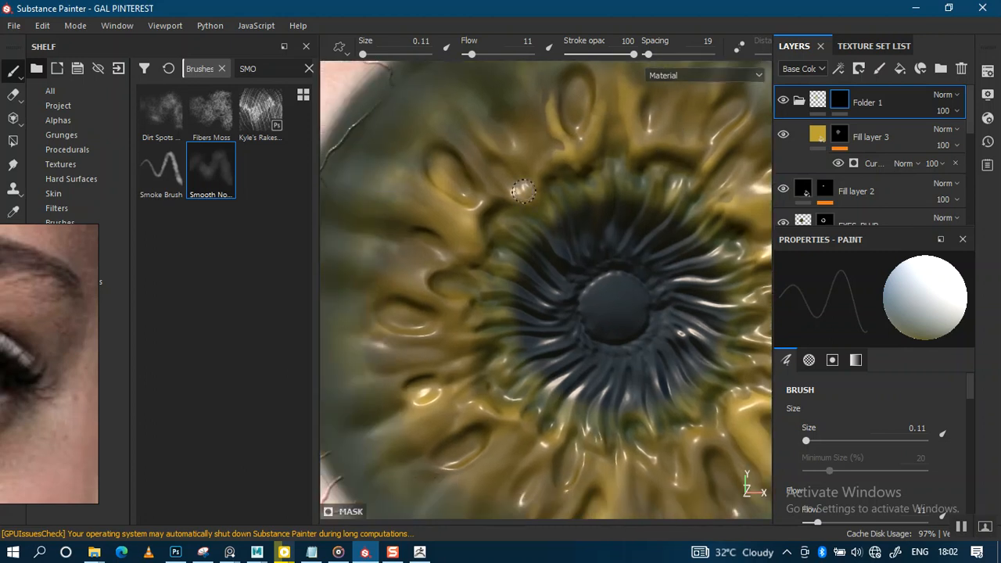
mouse_move(498, 196)
mouse_down()
mouse_move(456, 136)
mouse_move(461, 160)
mouse_up()
drag(472, 227, 469, 233)
- Paint gold highlights along the ridges on the left side of the iris
mouse_move(457, 279)
alt+middle_down()
mouse_move(468, 190)
mouse_move(475, 194)
alt+middle_up()
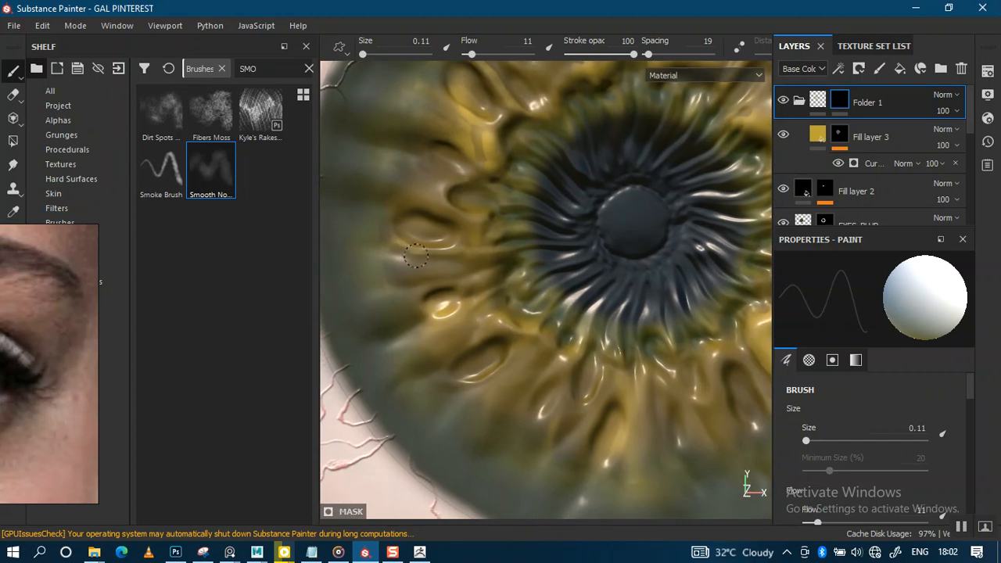
drag(469, 260, 406, 266)
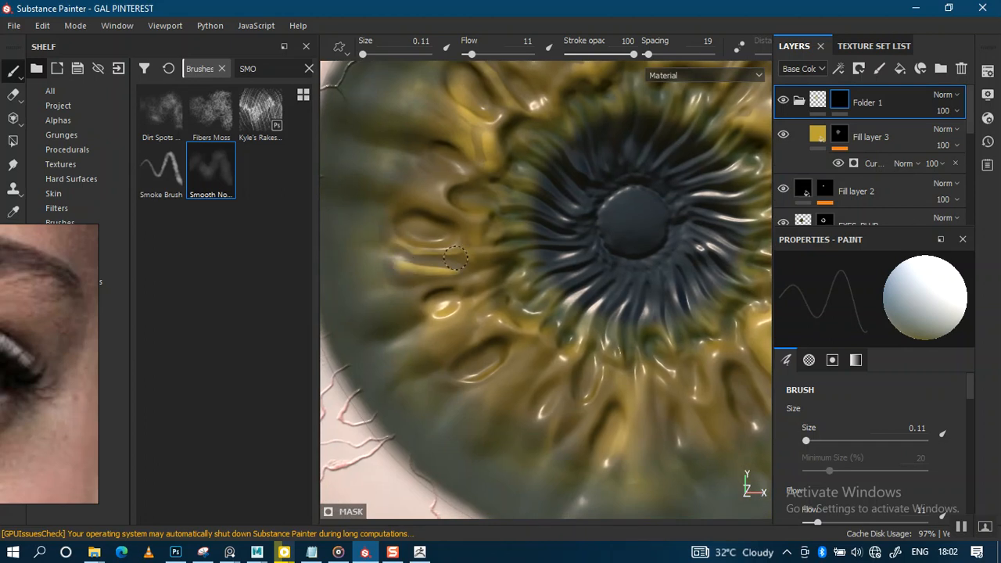
mouse_move(451, 211)
mouse_down()
mouse_move(407, 182)
mouse_move(403, 195)
mouse_move(457, 215)
mouse_up()
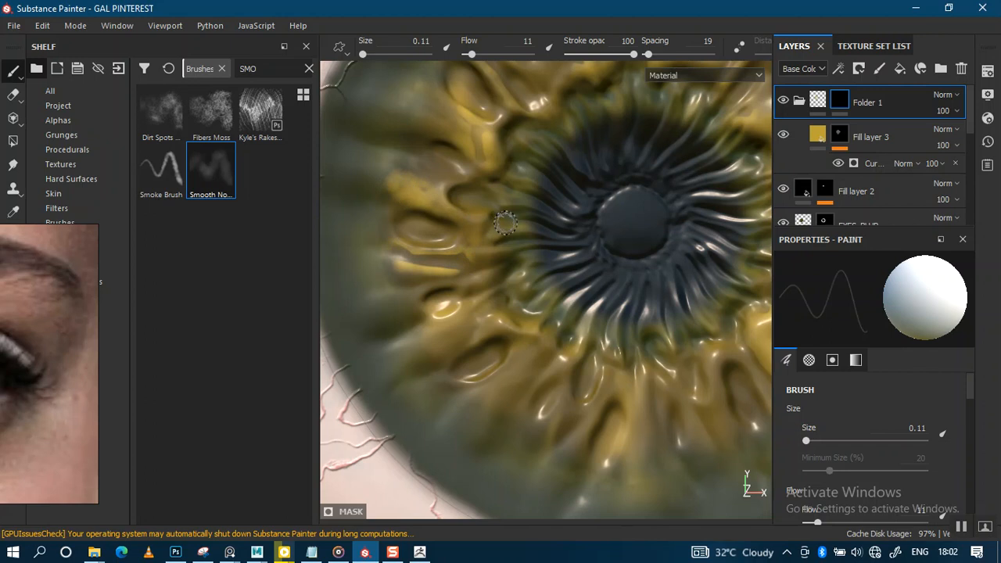
- Paint gold highlights around the ridges across the lower part of the iris, from left to right
alt+middle_drag(501, 223, 476, 112)
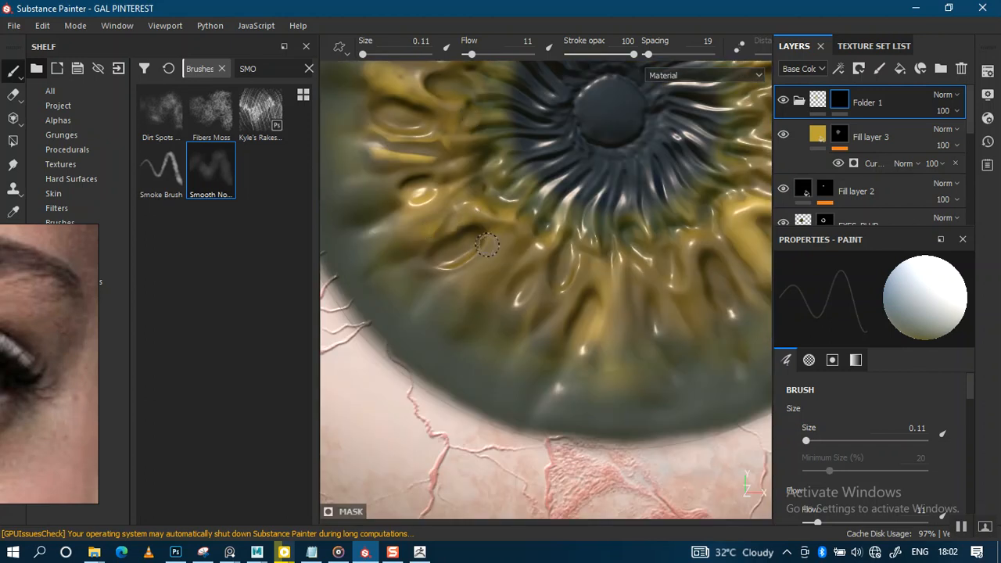
mouse_move(438, 227)
mouse_down()
mouse_move(481, 270)
mouse_move(473, 290)
mouse_move(509, 243)
mouse_move(502, 298)
mouse_move(541, 264)
mouse_move(548, 351)
mouse_move(576, 273)
mouse_move(631, 249)
mouse_up()
alt+middle_drag(630, 248, 471, 249)
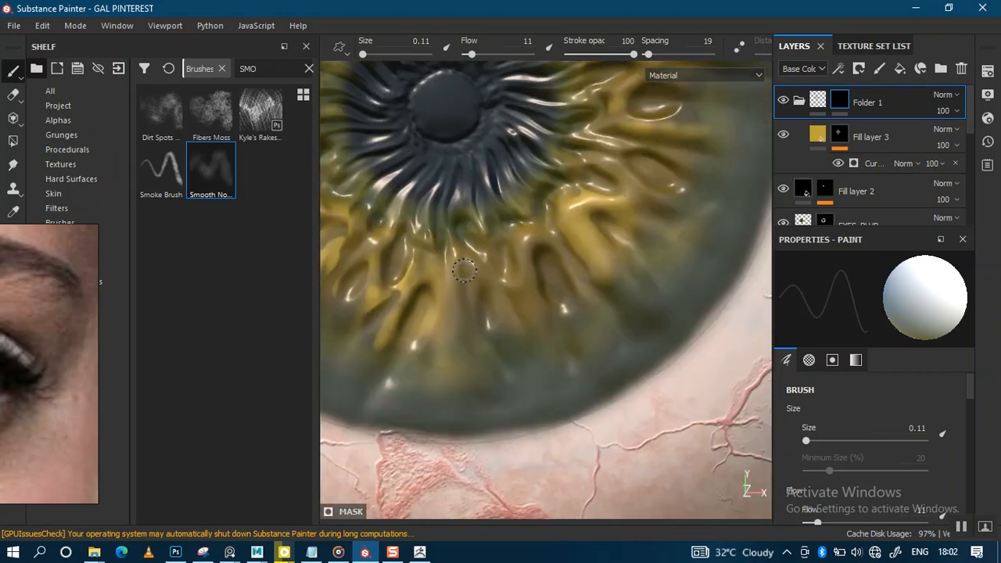
mouse_move(519, 303)
mouse_down()
mouse_move(518, 231)
mouse_move(549, 239)
mouse_move(591, 309)
mouse_up()
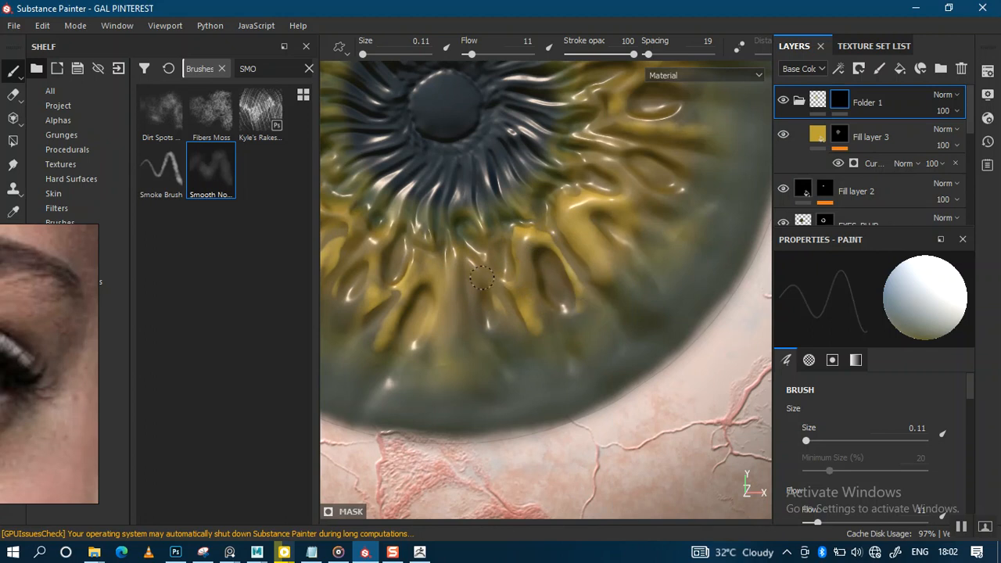
- Examine the painted gold highlights on the whole eyeball from several distances and angles
mouse_move(599, 291)
alt+right_down()
mouse_move(525, 155)
mouse_move(527, 133)
alt+right_up()
alt+middle_drag(539, 268, 604, 252)
alt+right_drag(587, 252, 559, 331)
alt+middle_drag(605, 219, 541, 257)
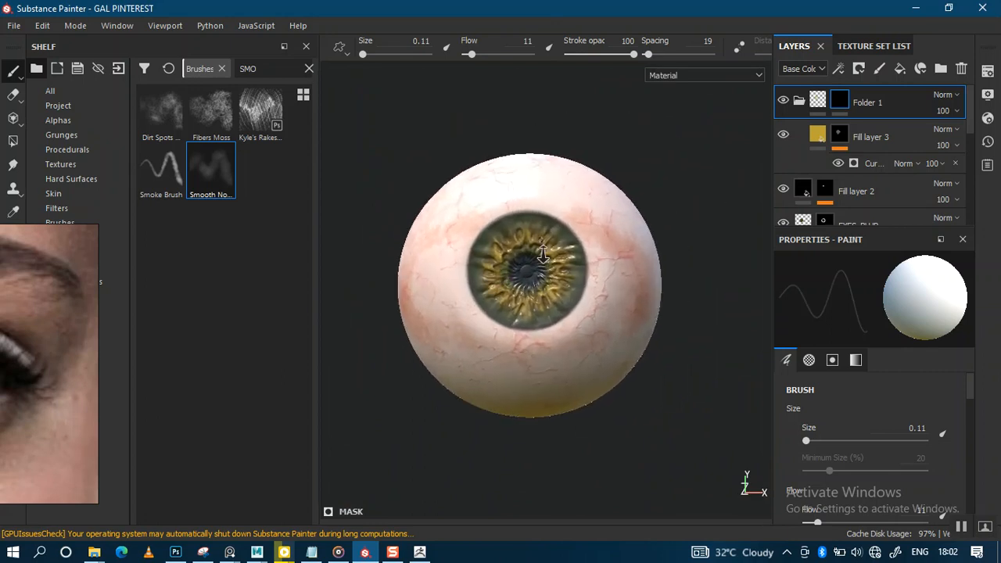
alt+right_drag(541, 257, 548, 329)
alt+drag(590, 208, 575, 220)
mouse_move(575, 220)
alt+right_down()
mouse_move(570, 302)
mouse_move(559, 217)
mouse_move(577, 268)
mouse_move(573, 205)
alt+right_up()
alt+drag(574, 205, 536, 199)
alt+right_drag(546, 208, 597, 355)
alt+drag(538, 205, 577, 210)
alt+right_drag(577, 210, 590, 252)
- Duplicate Fill layer 3 and delete the Curvature generator from the copy's mask
click(870, 139)
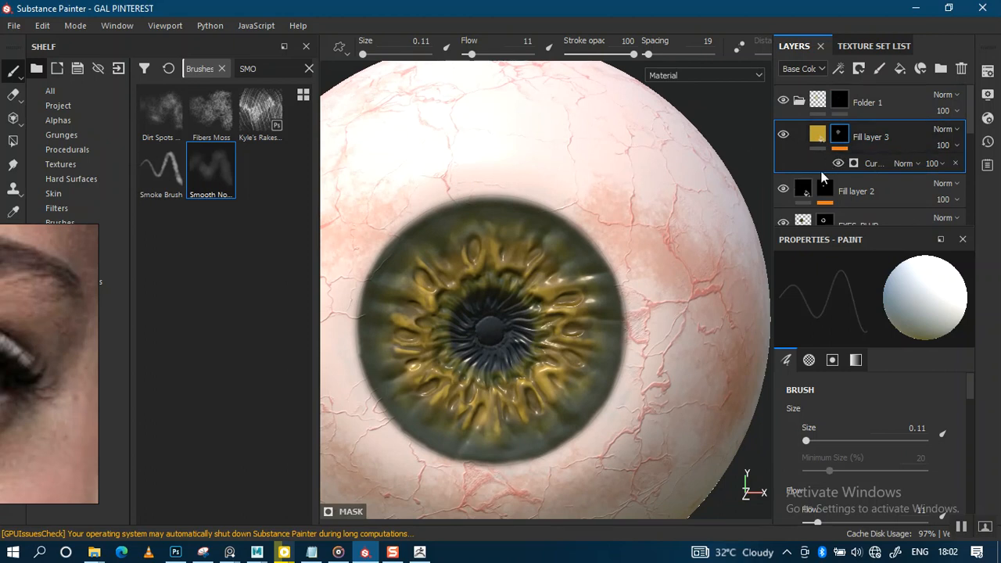
scroll(671, 248, up, 1)
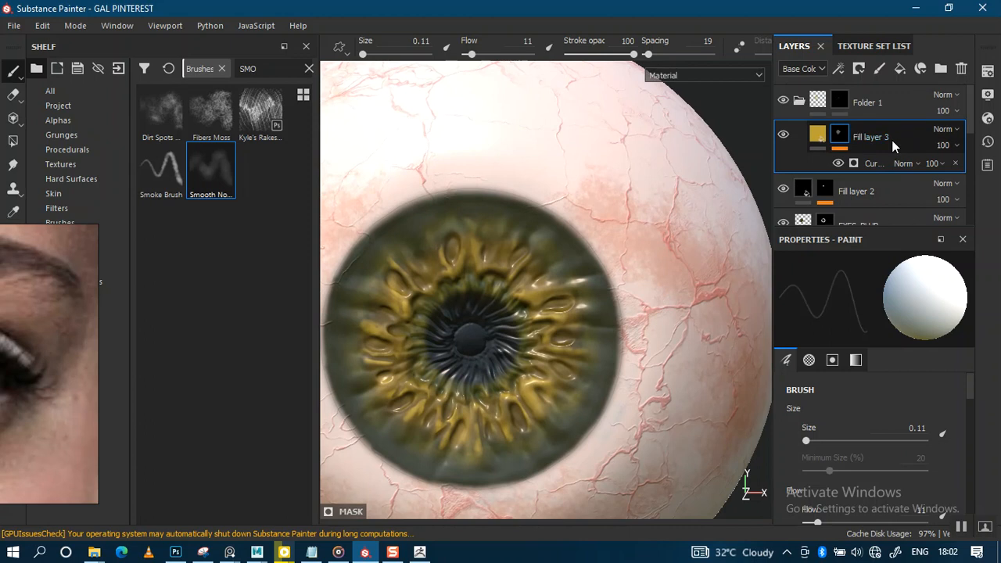
key(ctrl+d)
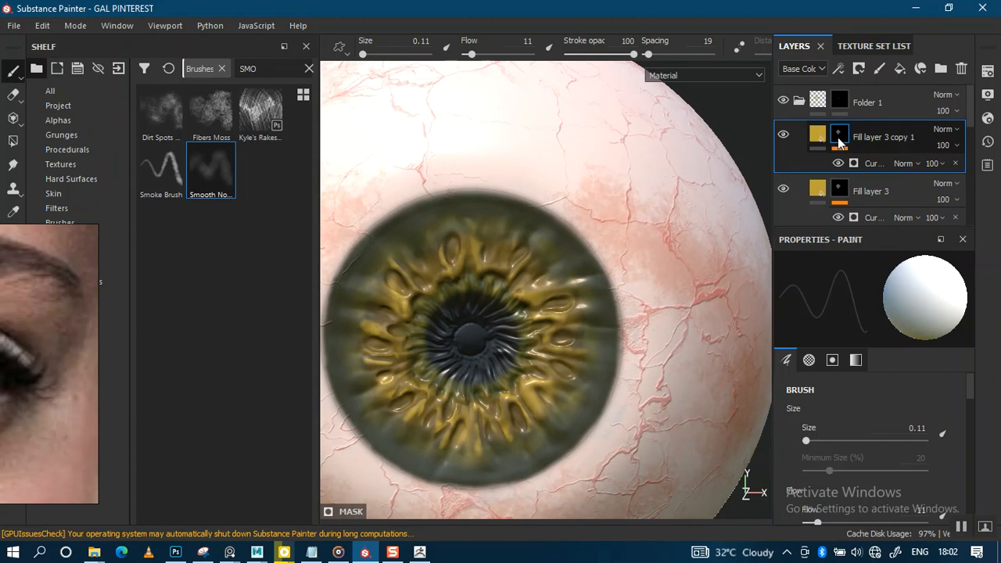
key(Delete)
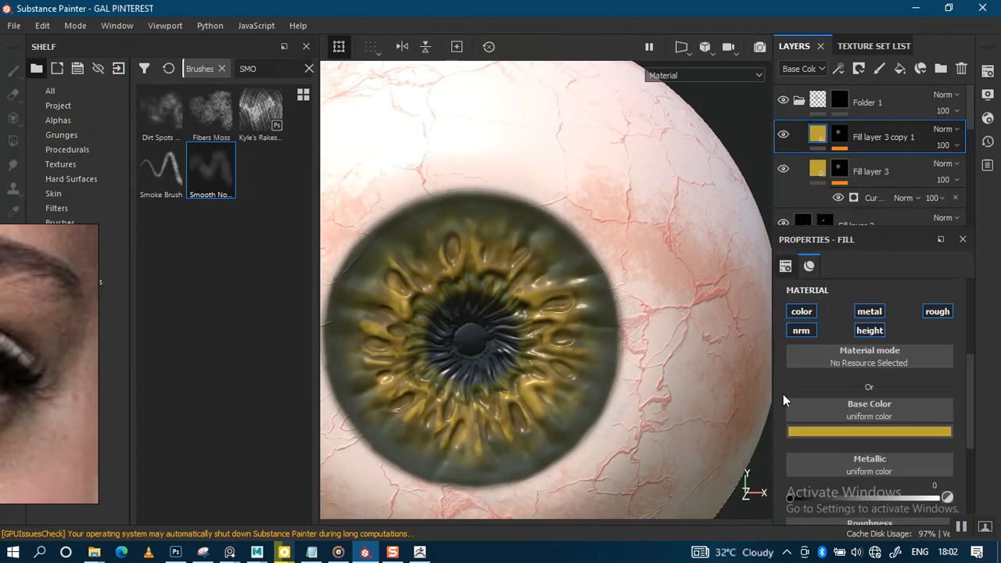
- Try a saturated yellow as the base color of Fill layer 3 copy 1 and shift the eye reference image for comparison
click(815, 433)
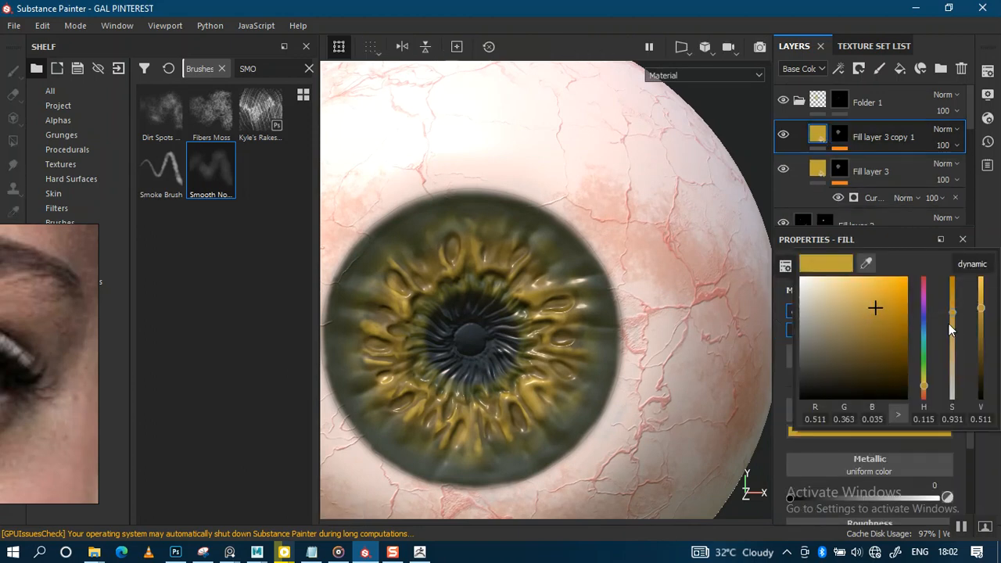
drag(952, 317, 924, 382)
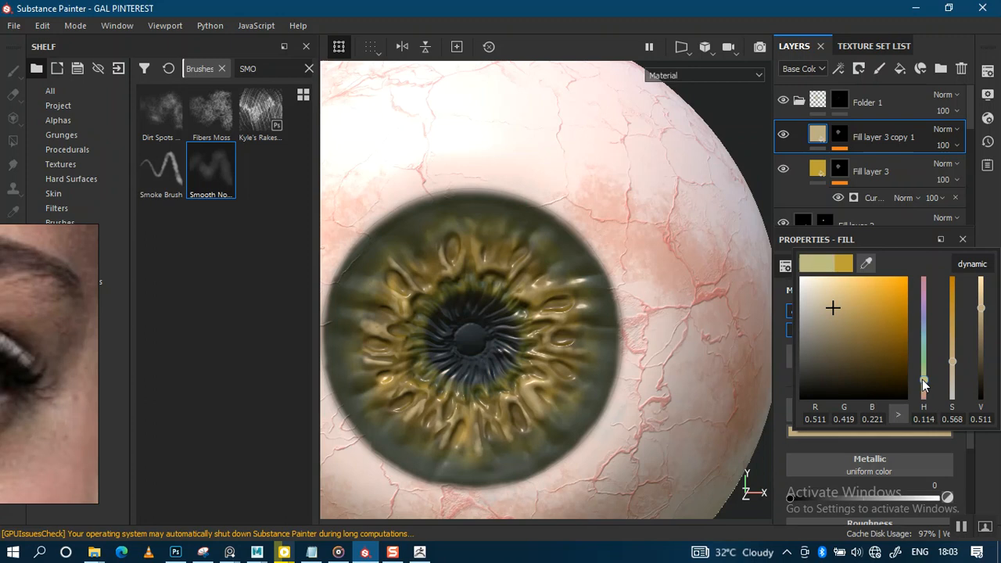
drag(897, 308, 894, 305)
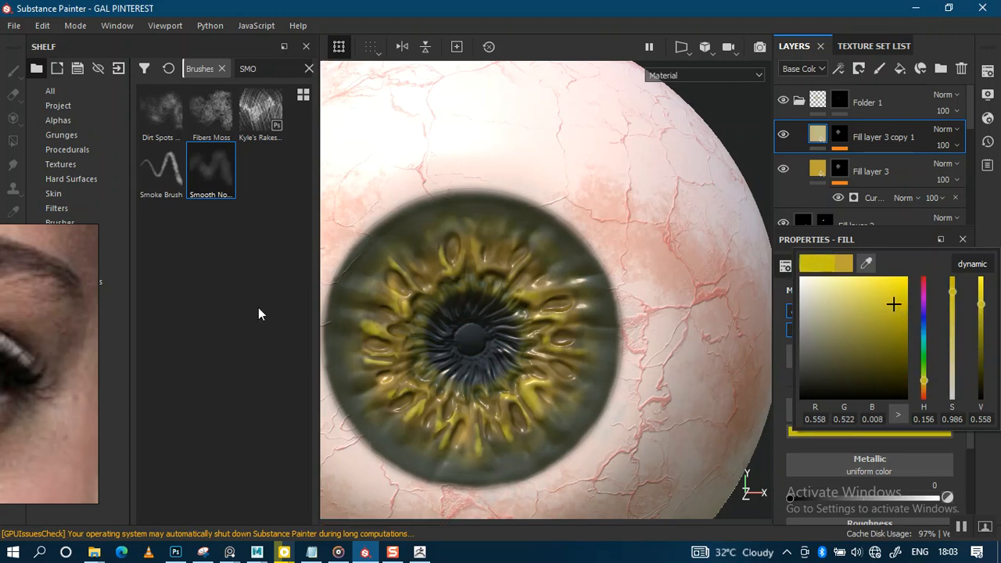
right_drag(38, 358, 89, 339)
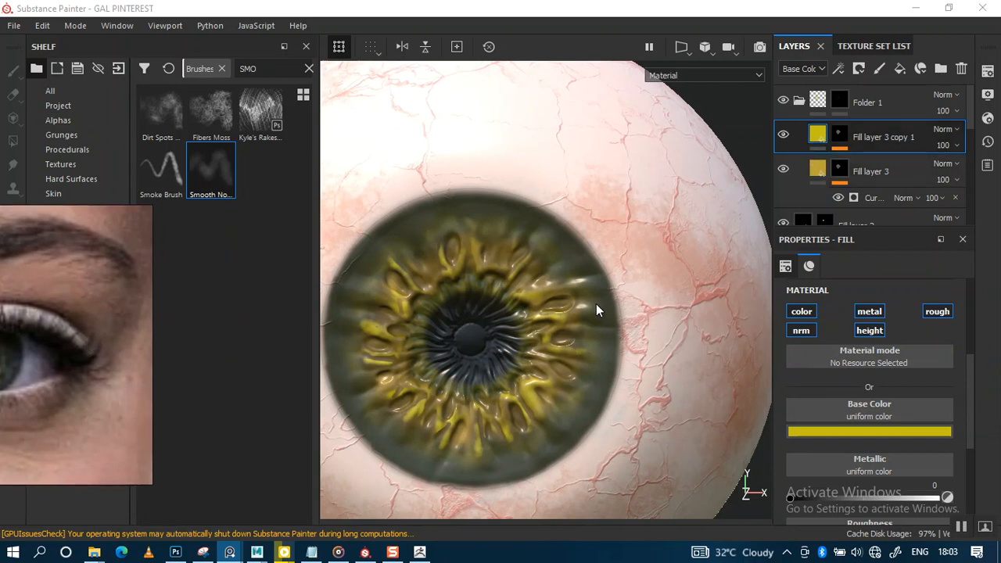
- Display only the base color, sample the iris's olive tone for the copied layer, raise its value to 0.424, and return to the material display
key(c)
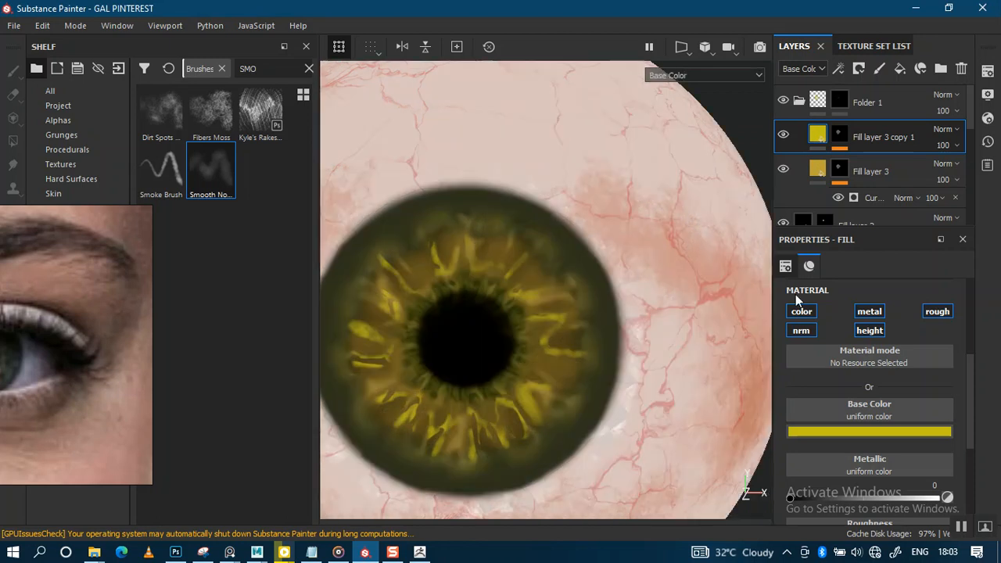
click(850, 423)
click(866, 264)
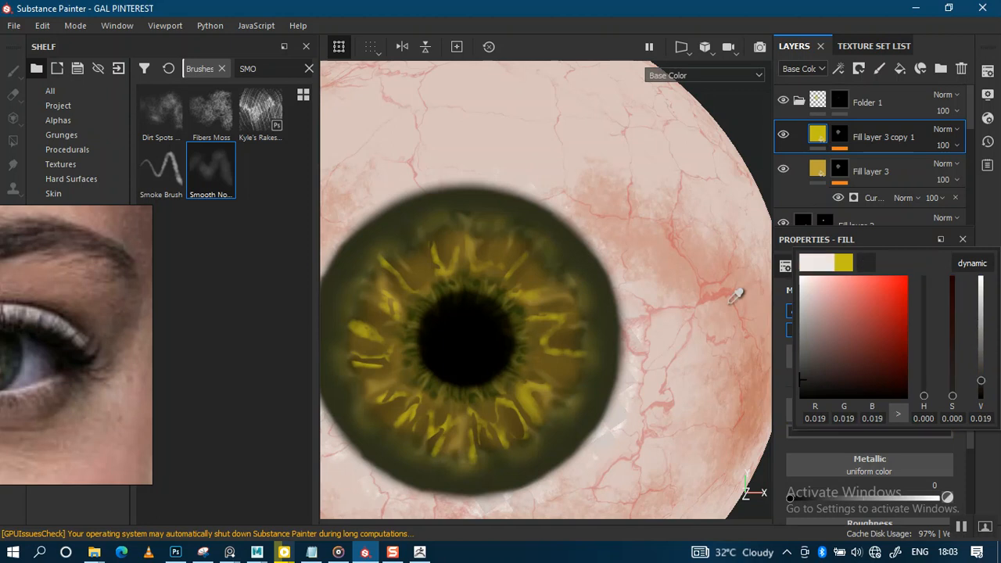
click(520, 348)
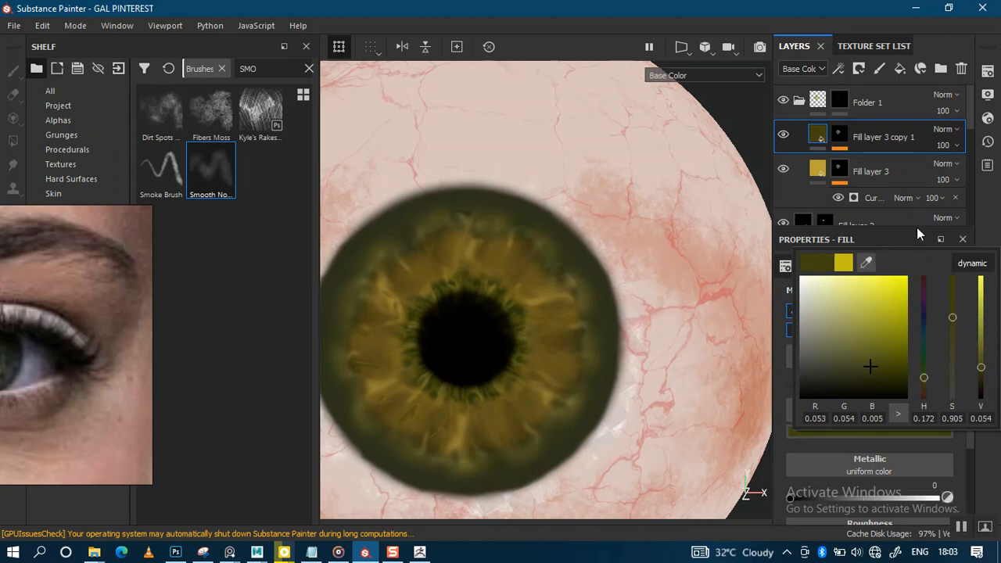
drag(983, 352, 983, 321)
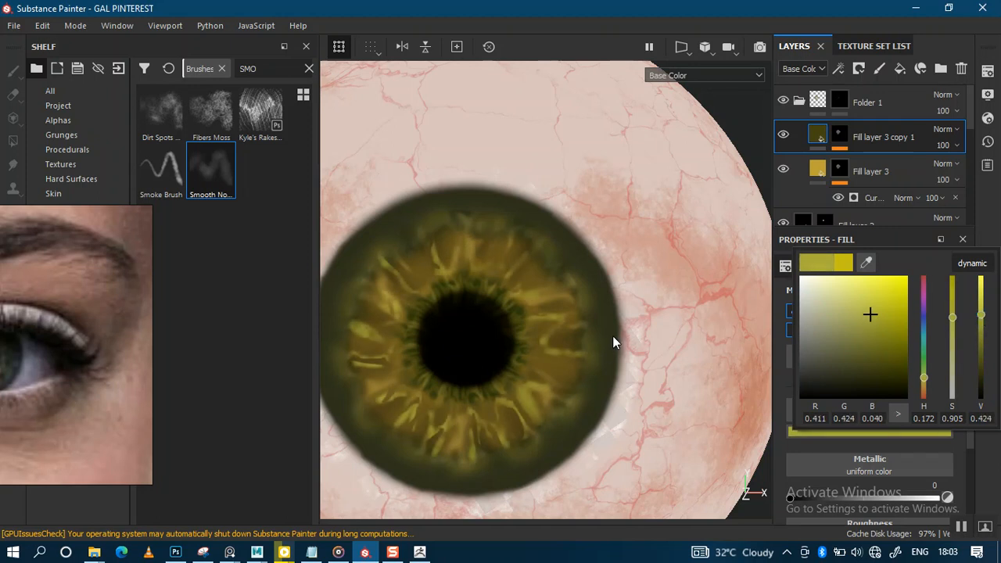
key(m)
click(988, 226)
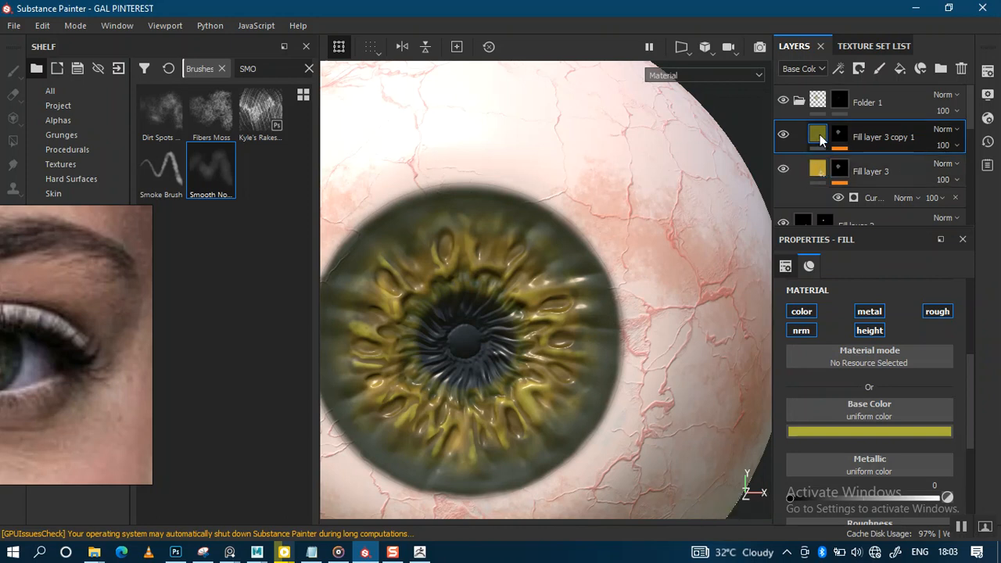
- Sample Fill layer 3's gold as the base color of Fill layer 3 copy 1
click(848, 430)
drag(867, 263, 822, 174)
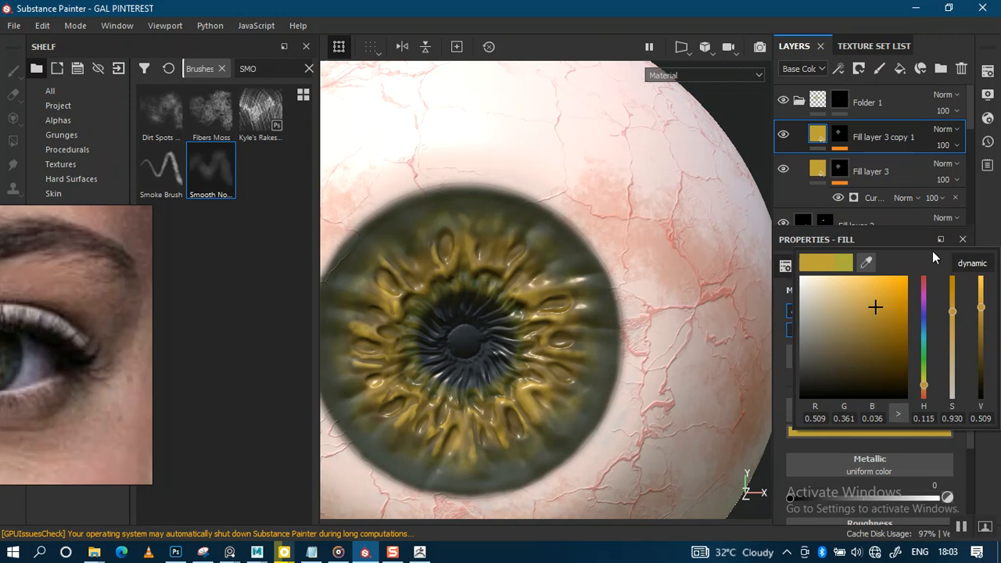
- Brighten the base color of Fill layer 3 copy 1 to a lighter gold and remove the Curvature generator from its mask
drag(983, 311, 952, 335)
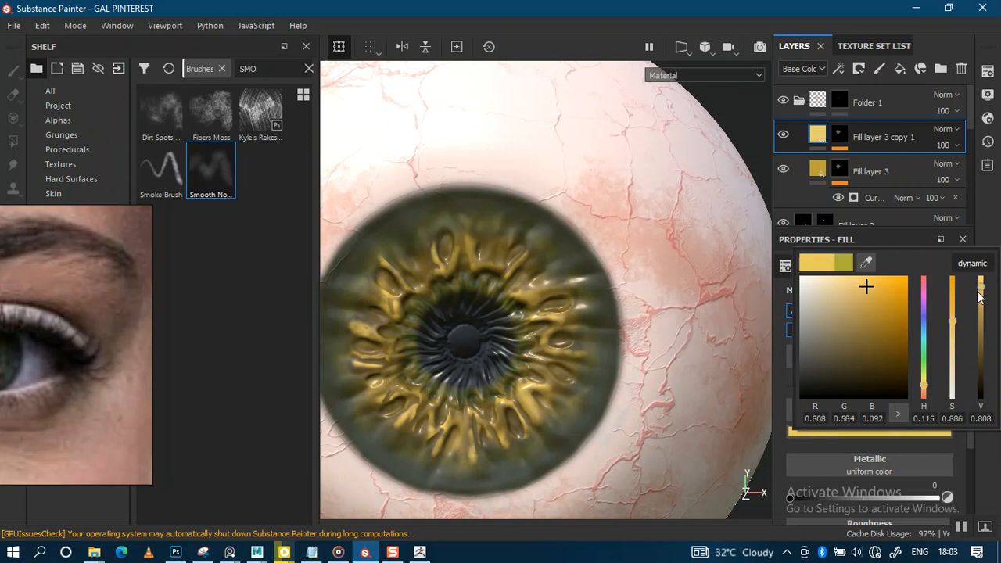
click(840, 137)
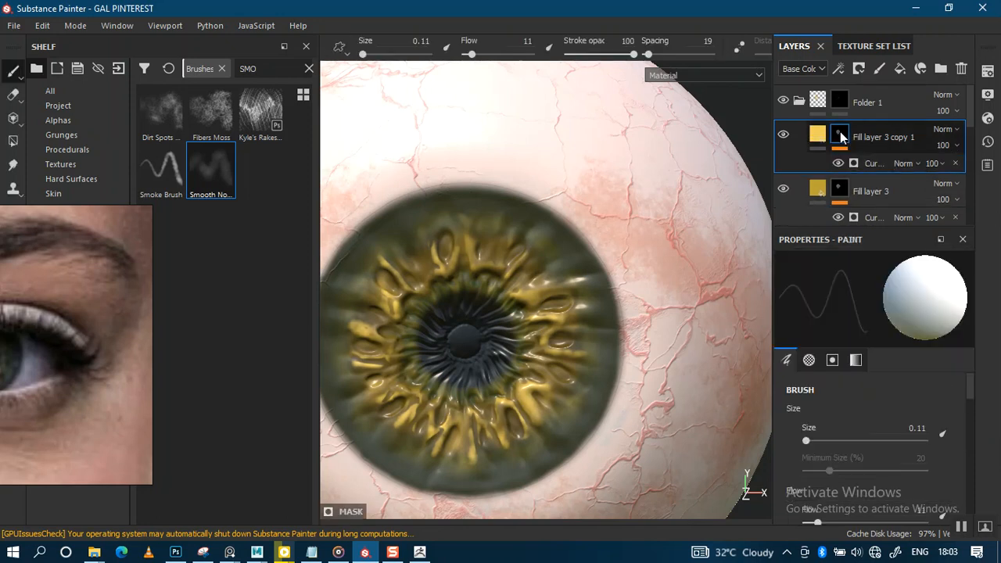
right_click(841, 136)
click(852, 155)
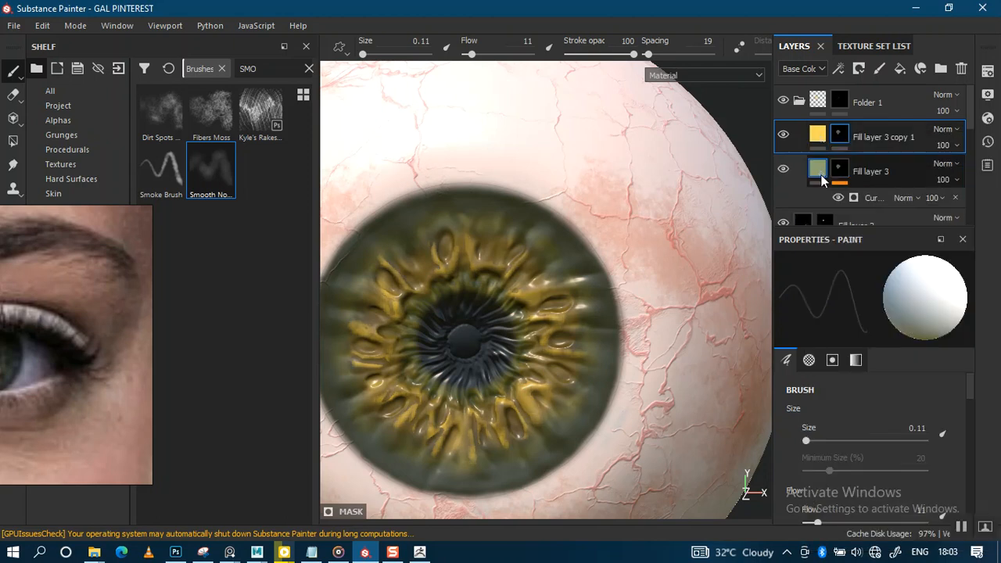
- Add a new Curvature generator to the mask of Fill layer 3 copy 1
right_click(841, 137)
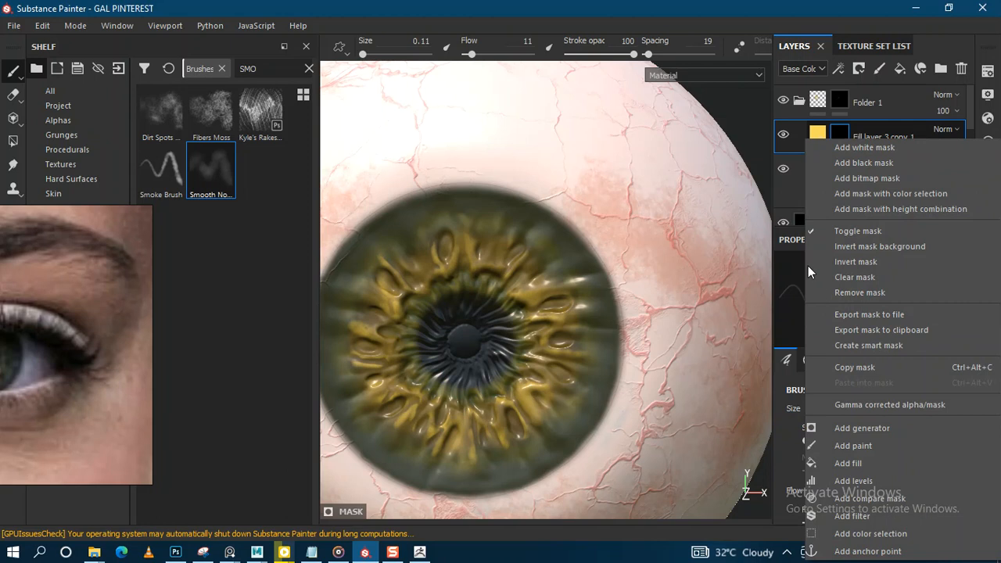
click(866, 427)
click(869, 299)
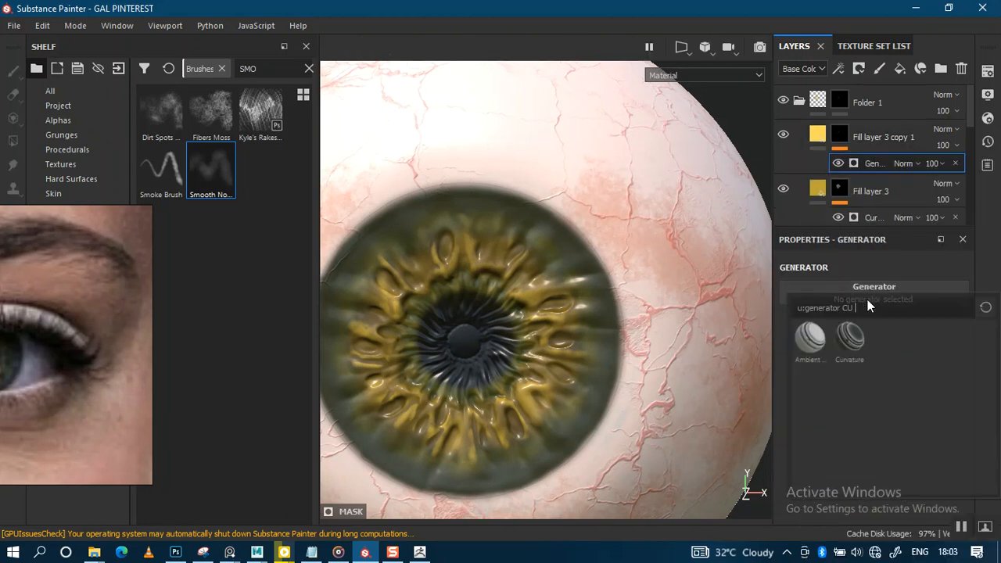
click(850, 341)
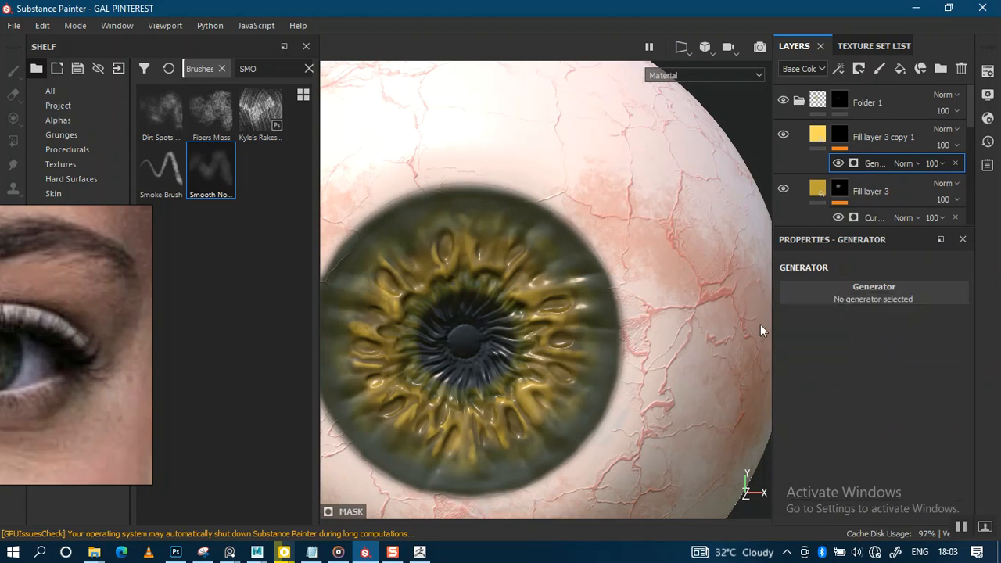
alt+middle_drag(550, 356, 592, 339)
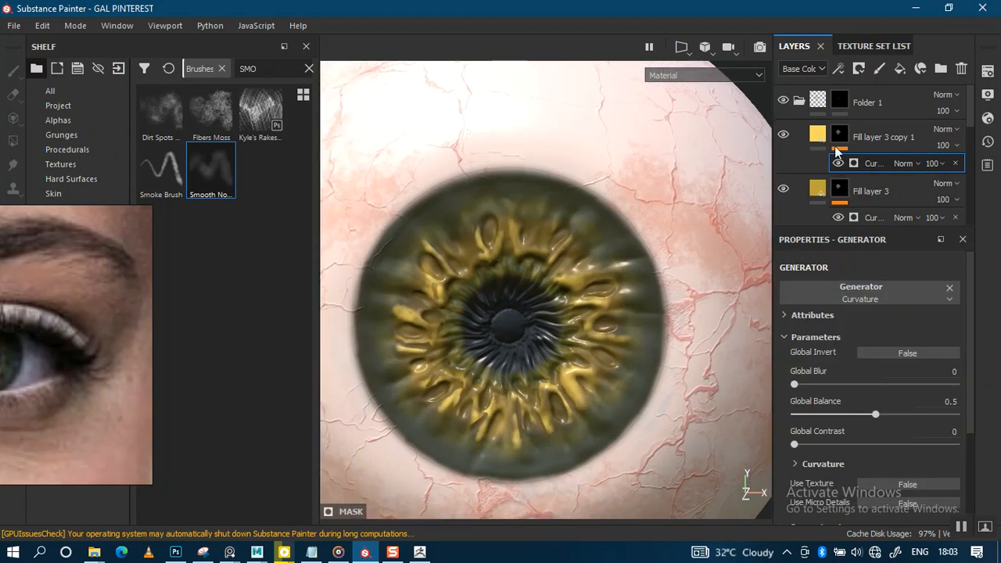
key(ctrl+z)
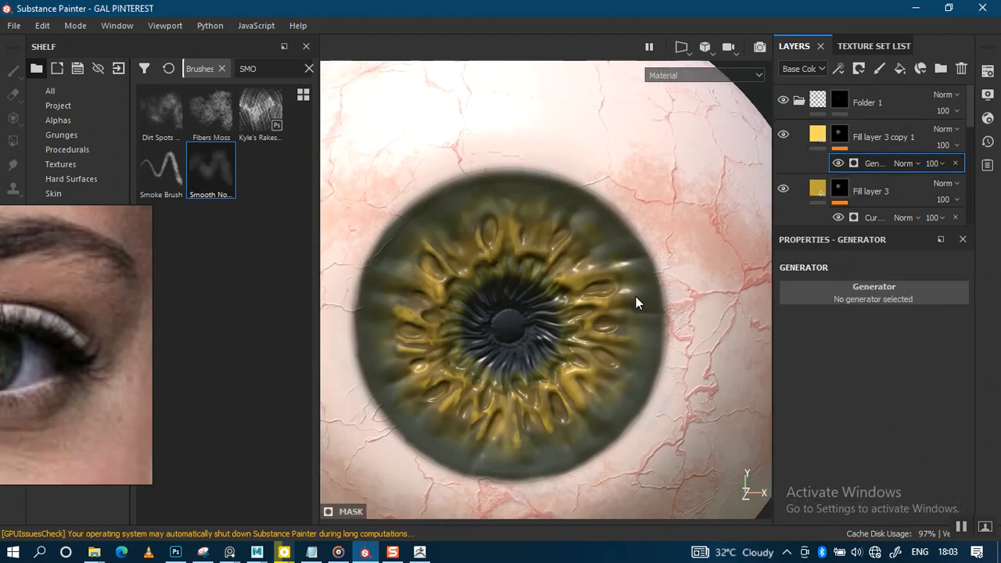
scroll(644, 277, up, 2)
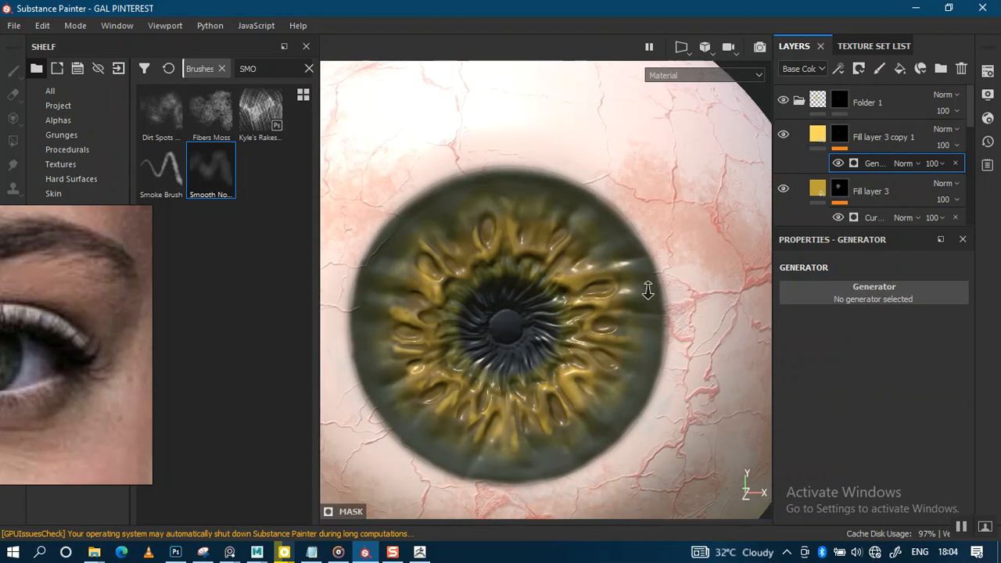
click(854, 299)
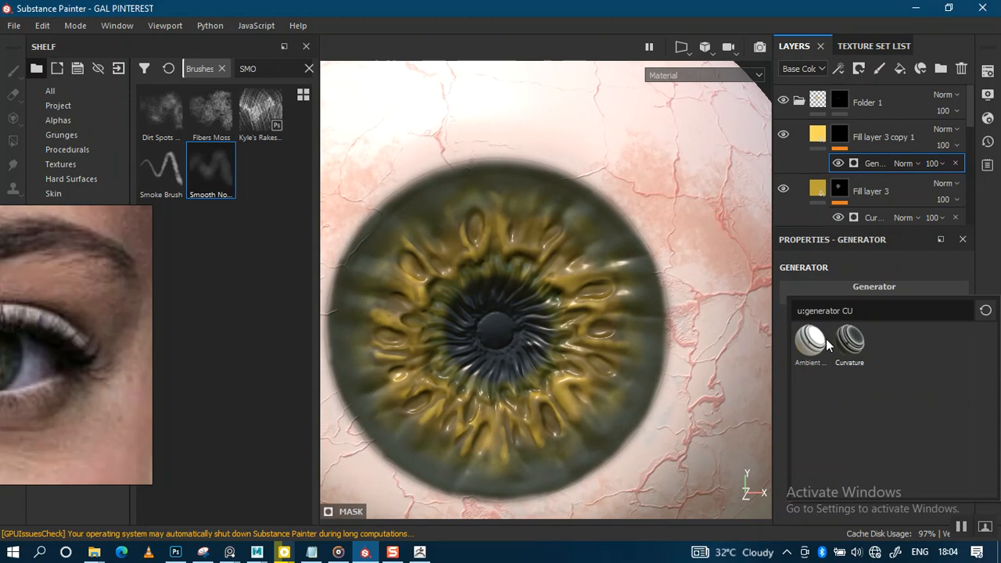
click(850, 340)
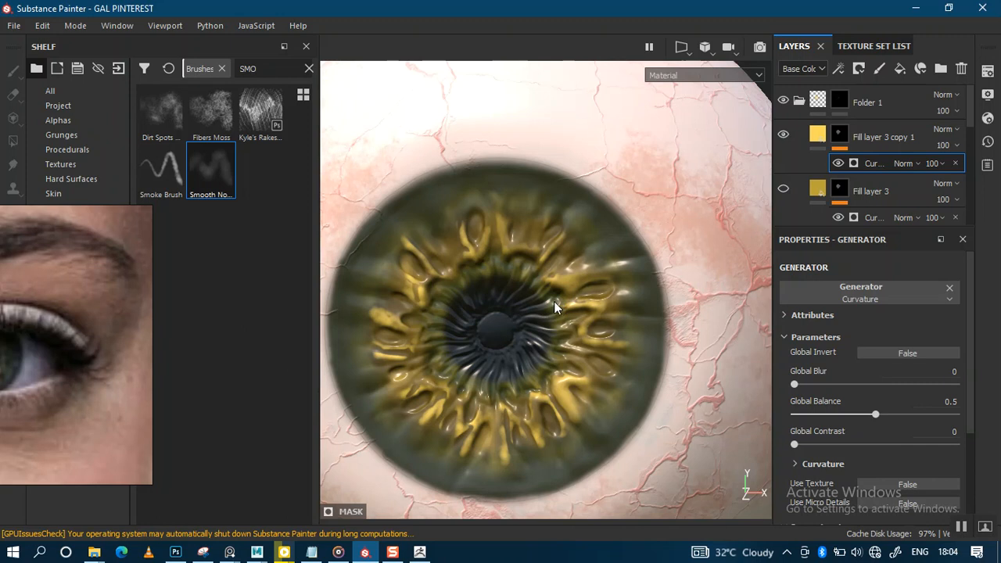
- Set the mask brush to size 1.76 and flow 100
right_click(839, 136)
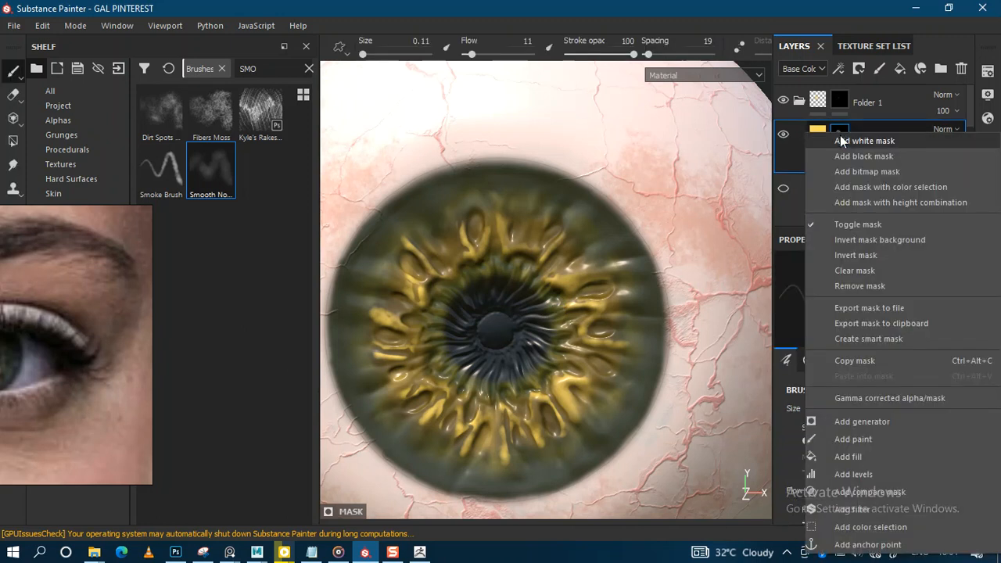
click(752, 179)
scroll(565, 311, up, 1)
key(bracketright)
key(bracketright)
key(bracketright)
key(bracketright)
key(bracketright)
key(bracketright)
key(bracketright)
key(bracketright)
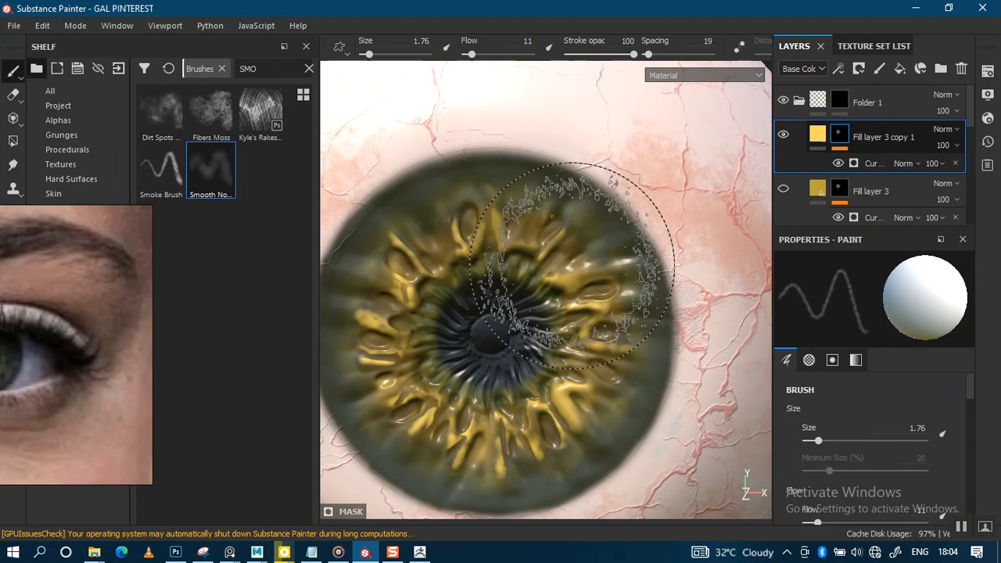
middle_drag(572, 265, 584, 240)
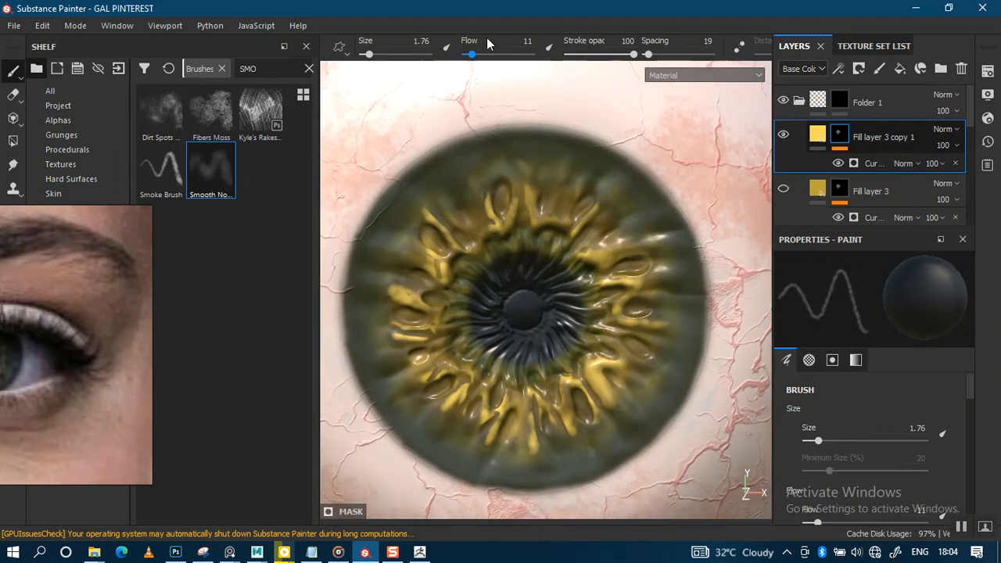
drag(480, 54, 536, 54)
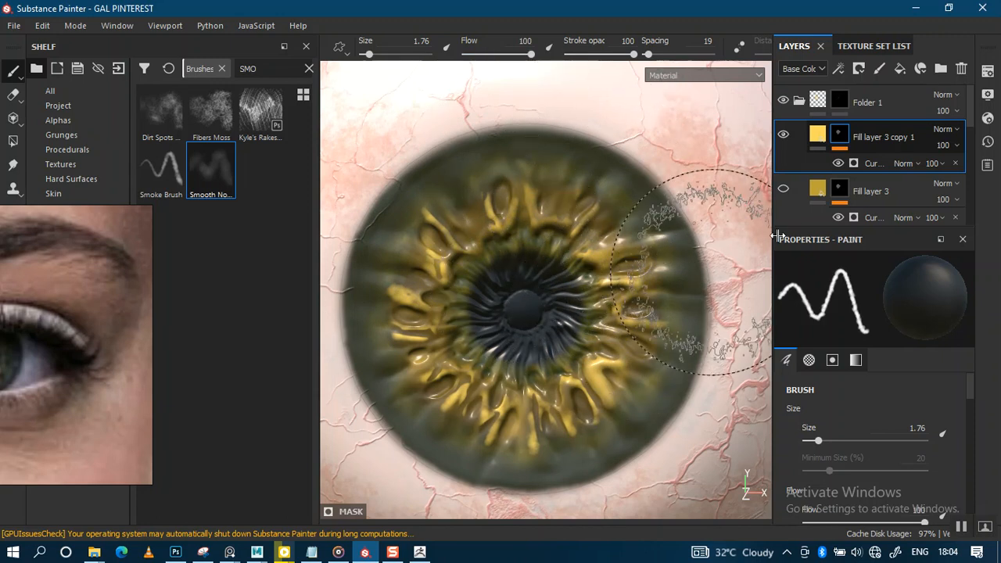
- Add a paint effect above the Curvature generator on the copied layer's mask and paint black over the iris highlights
right_click(840, 137)
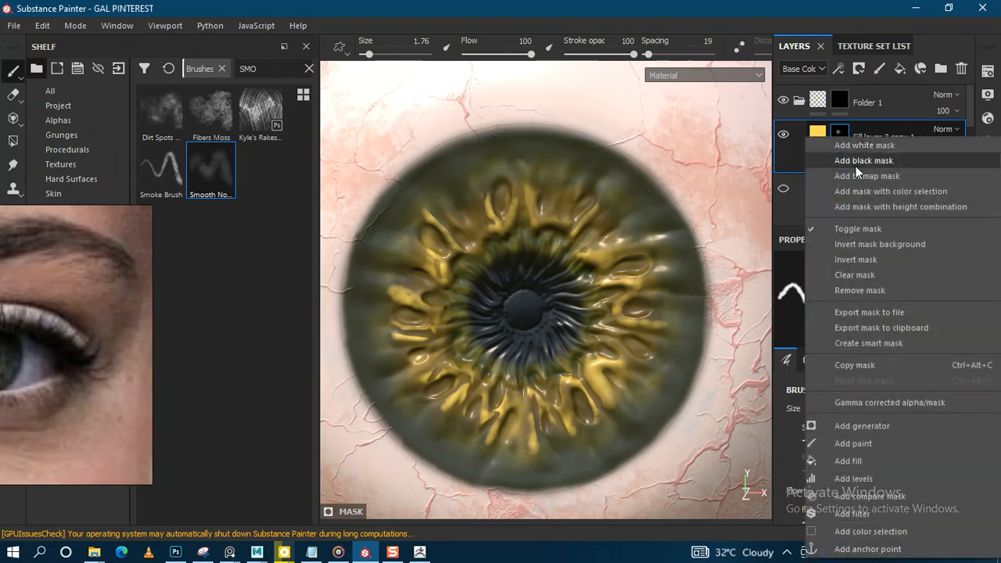
click(854, 443)
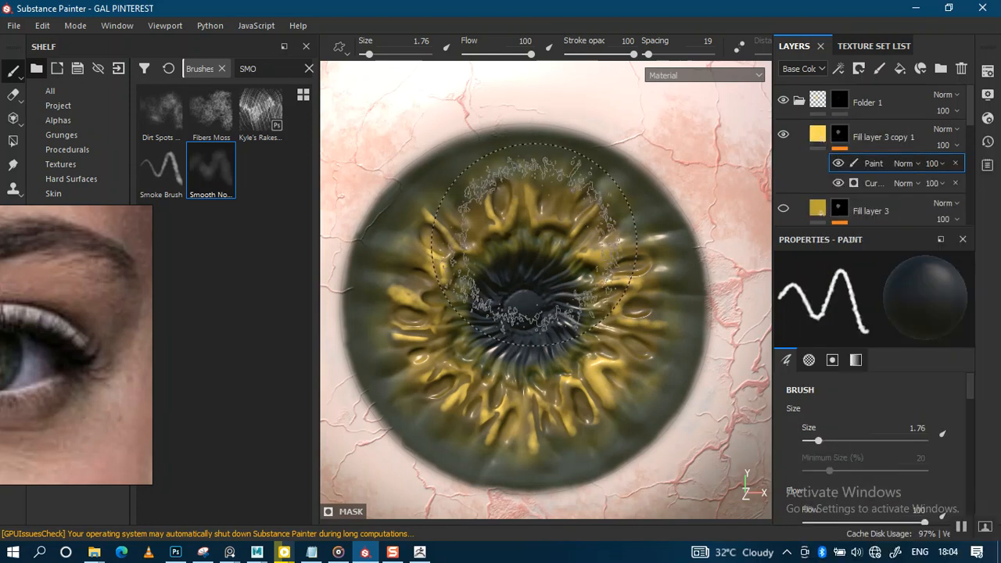
mouse_move(438, 246)
mouse_down()
mouse_move(493, 410)
mouse_move(595, 387)
mouse_move(610, 274)
mouse_move(438, 242)
mouse_up()
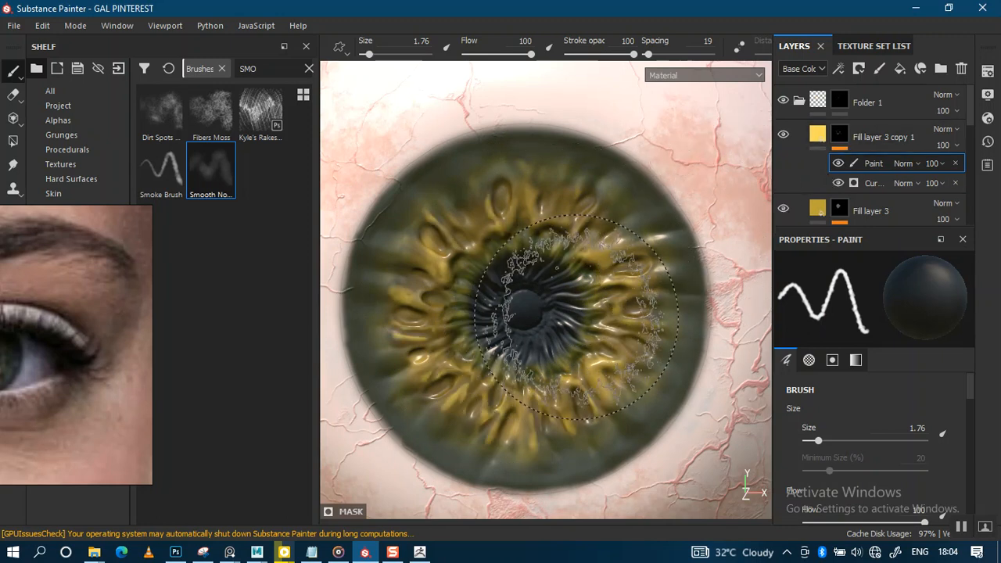
- Reduce the brush size to 0.28 and paint white on the mask to reveal bright gold on selected iris ridges
key(bracketleft)
key(bracketleft)
key(bracketleft)
key(bracketleft)
key(bracketleft)
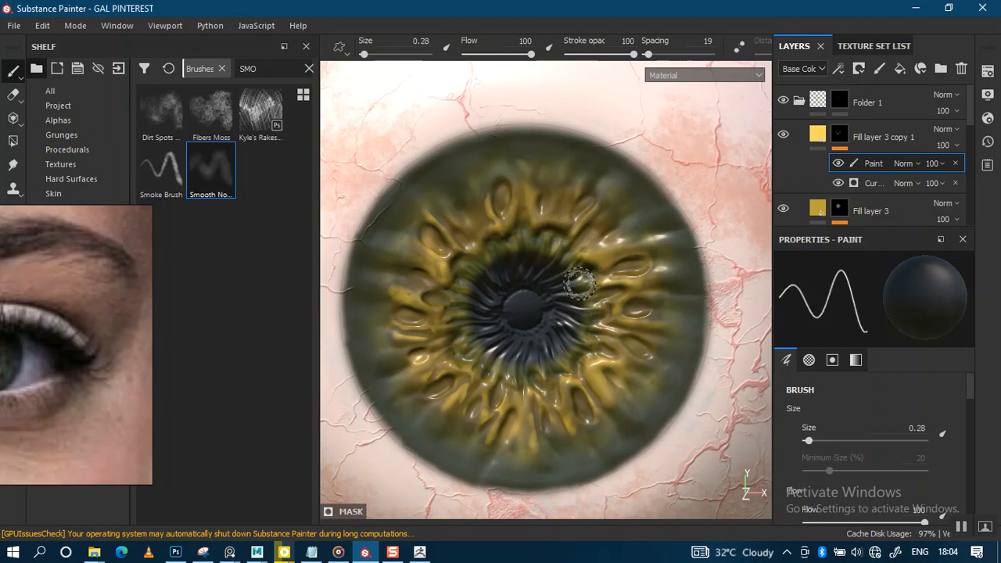
scroll(567, 291, up, 3)
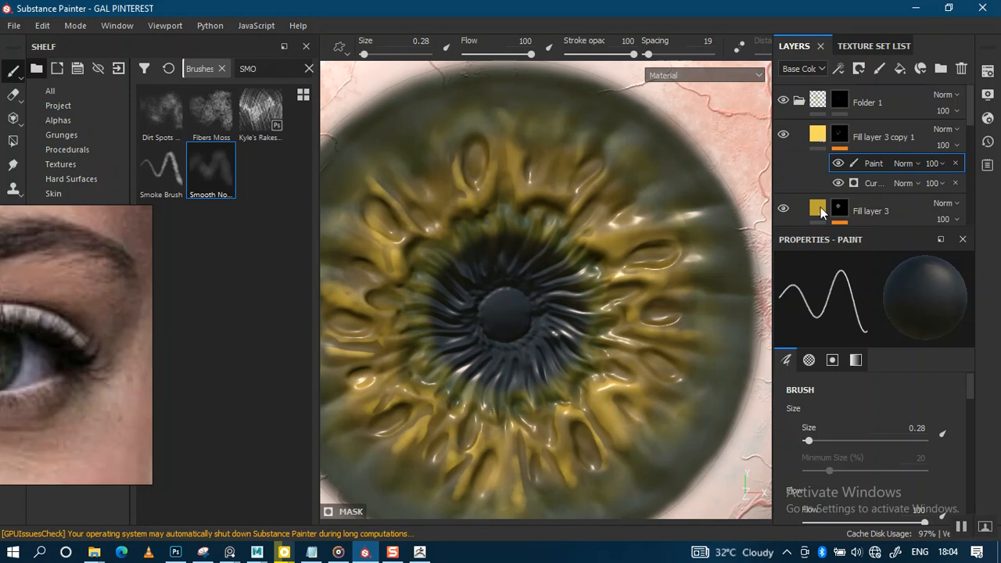
scroll(610, 273, up, 4)
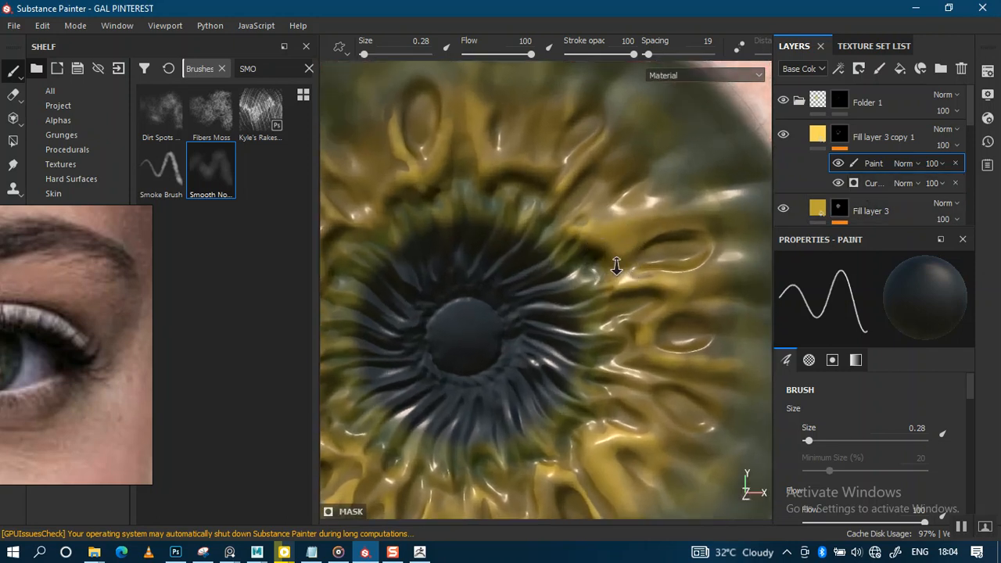
scroll(617, 266, up, 2)
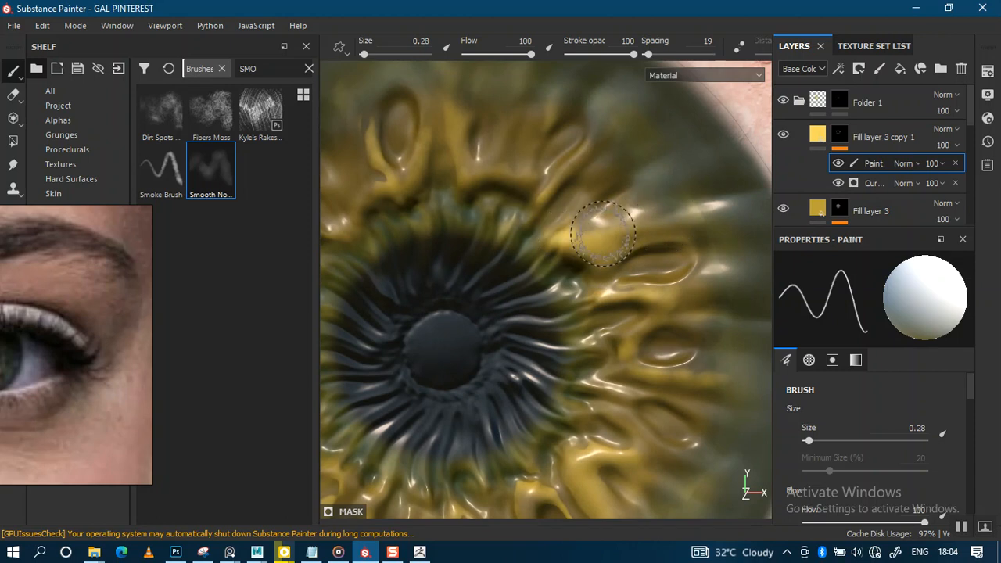
alt+middle_drag(604, 225, 618, 285)
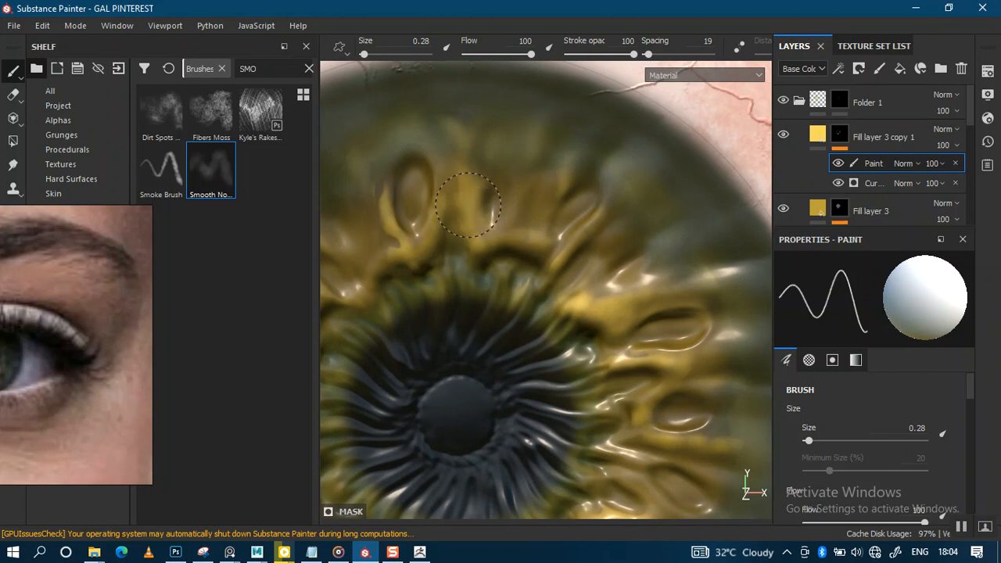
alt+middle_drag(543, 279, 615, 230)
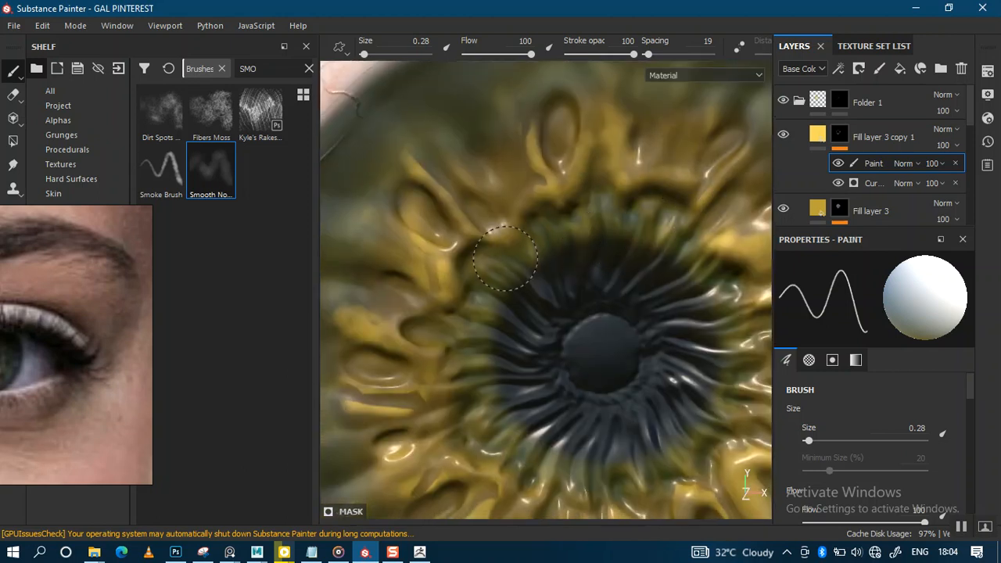
- Select the mask of Folder 1 and undo a trial gold stroke beside the pupil
scroll(539, 302, down, 1)
click(810, 166)
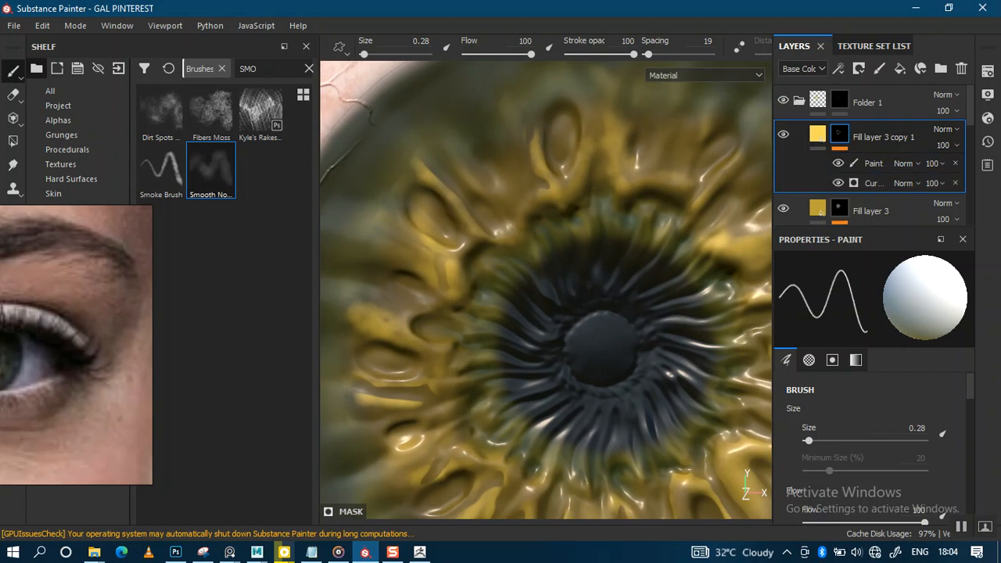
click(806, 103)
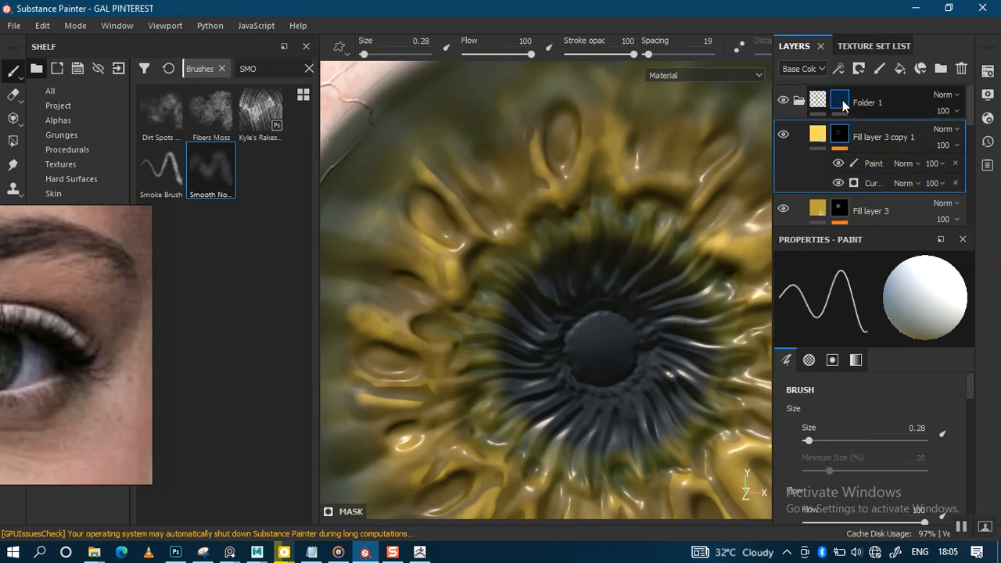
drag(501, 284, 518, 303)
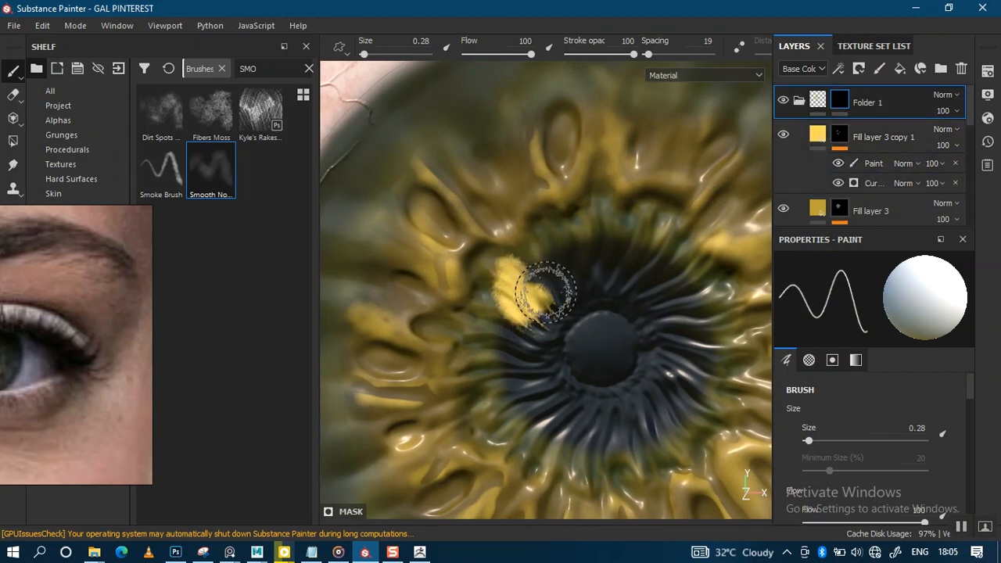
key(ctrl+z)
- Set the brush to size 0.27, flow 27 and stroke opacity 69, undoing the trial stroke on the upper iris
ctrl+right_drag(543, 291, 520, 279)
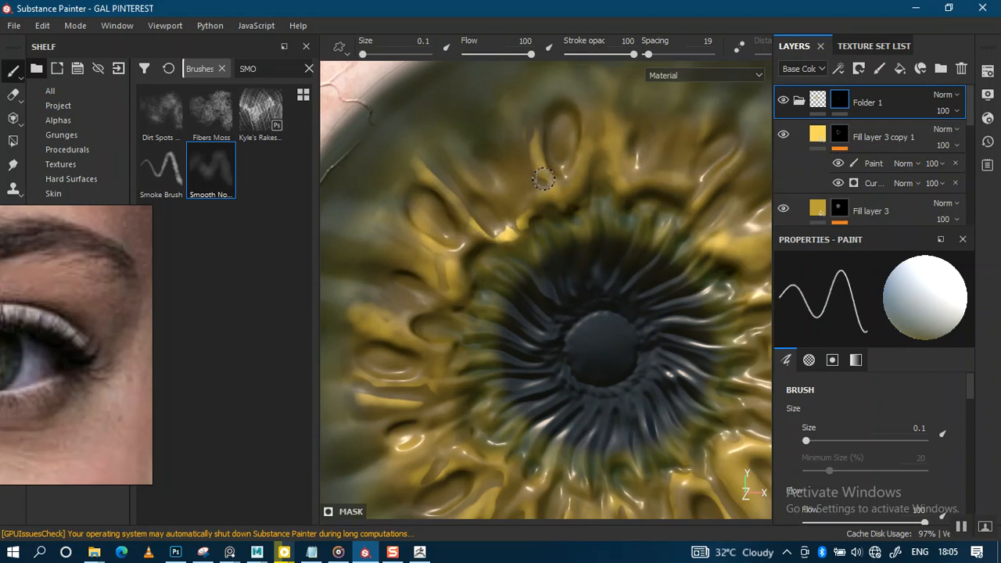
drag(509, 52, 492, 54)
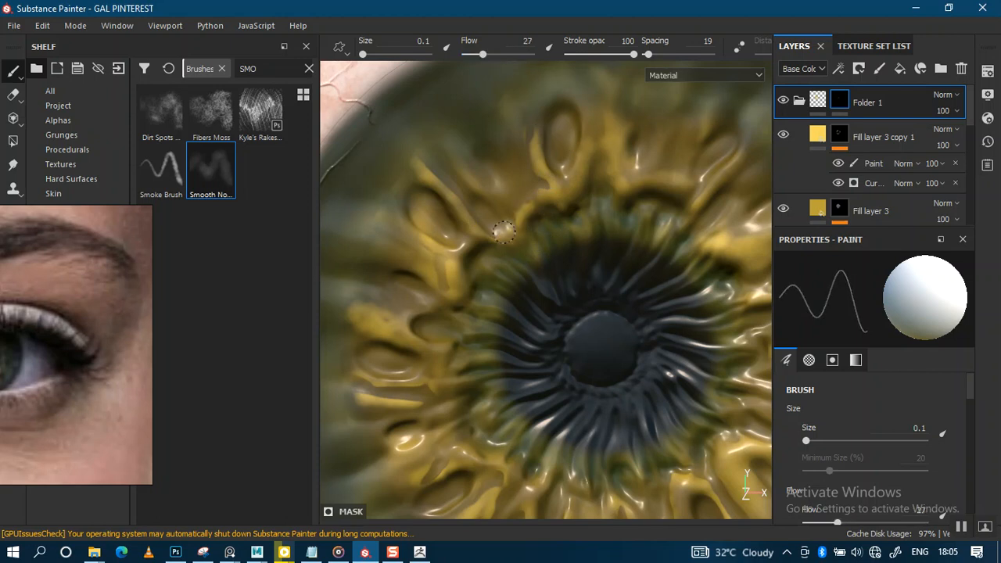
key(ctrl+z)
key(bracketright)
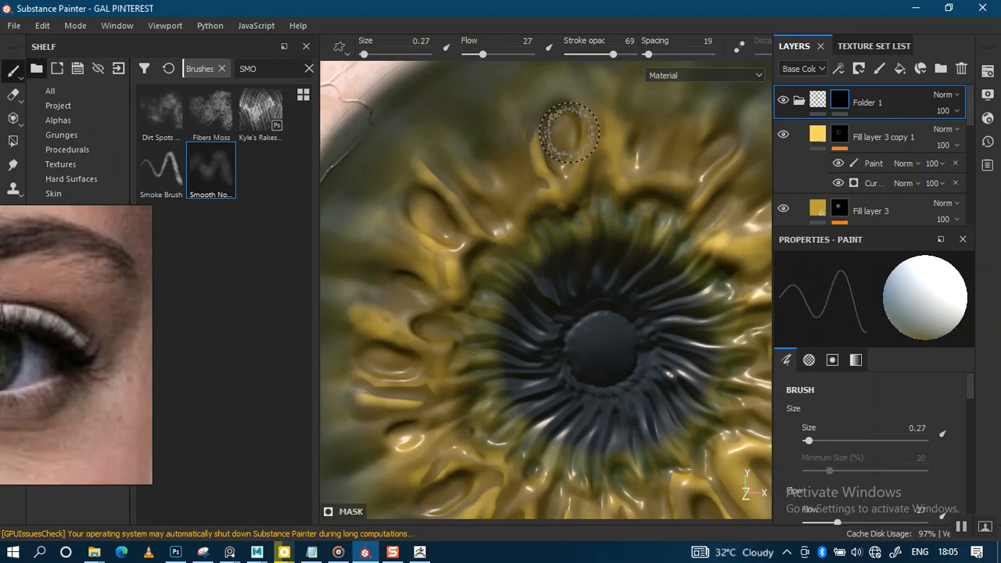
- Paint white strokes on Folder 1's mask around the dark pupil ring to reveal gold along the inner iris
click(519, 219)
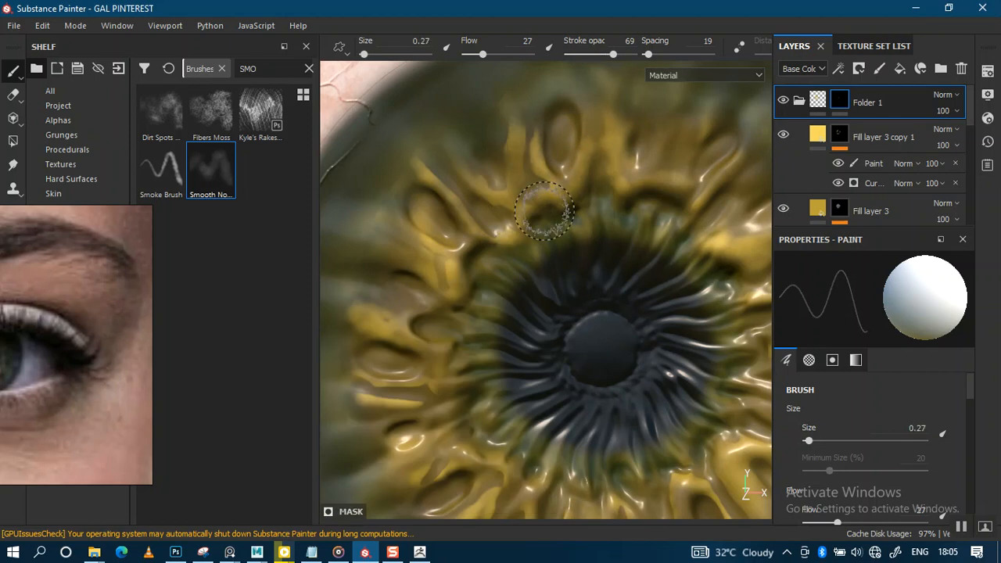
alt+middle_drag(547, 224, 577, 168)
alt+middle_drag(503, 257, 469, 204)
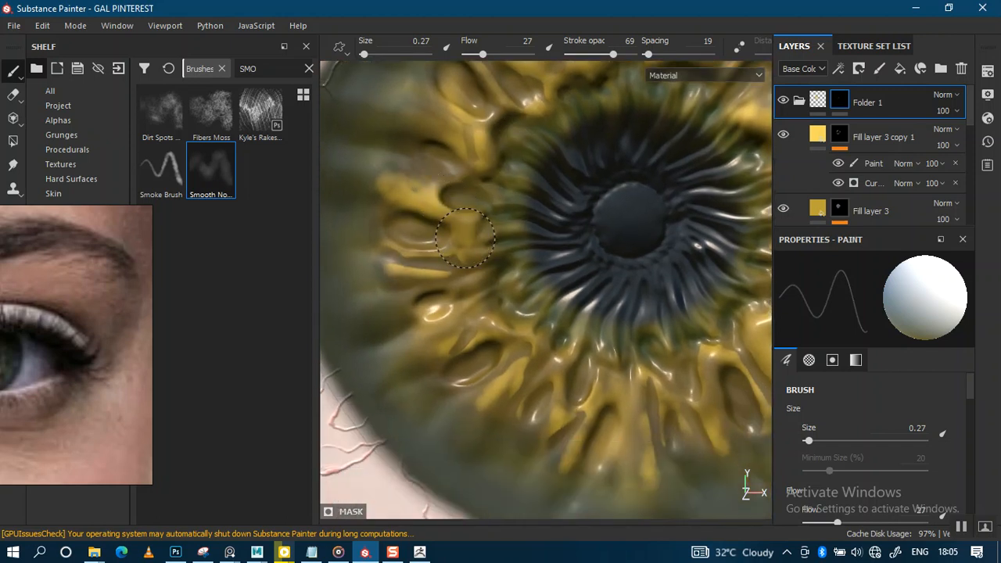
alt+middle_drag(579, 295, 508, 196)
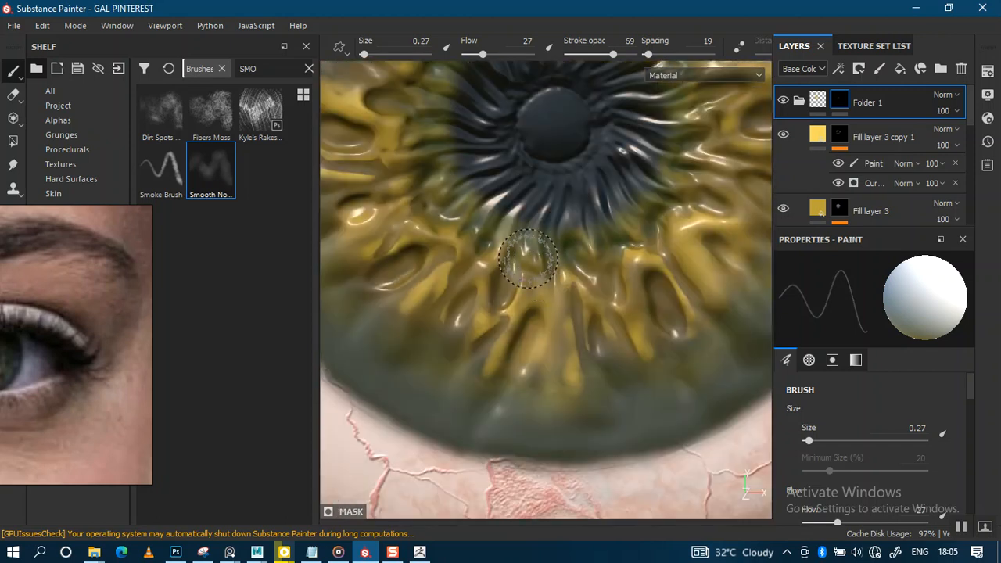
alt+middle_drag(579, 344, 519, 318)
alt+middle_drag(609, 233, 601, 319)
mouse_move(618, 272)
mouse_down()
mouse_move(630, 238)
mouse_move(654, 230)
mouse_move(593, 249)
mouse_move(583, 316)
mouse_move(535, 331)
mouse_up()
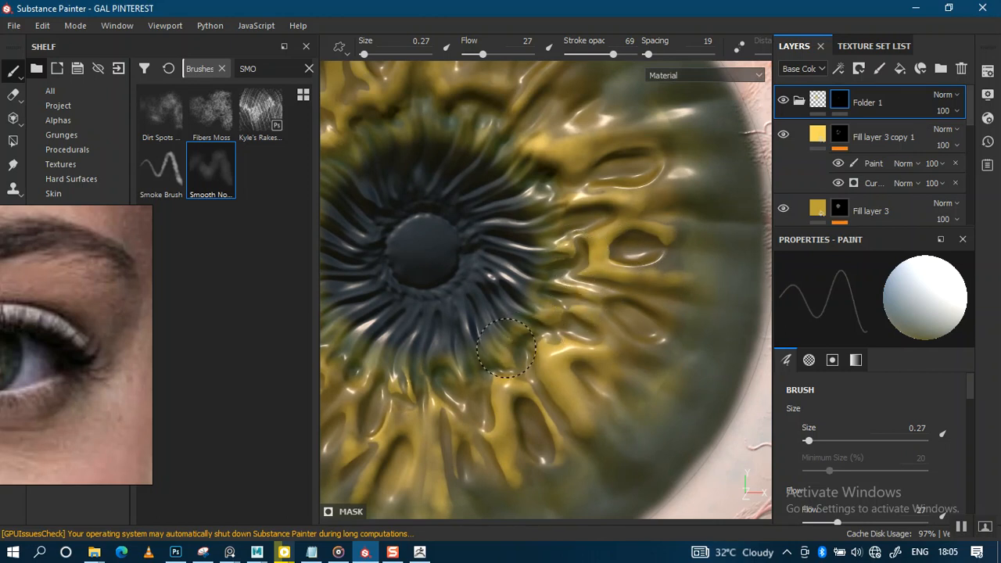
alt+middle_drag(545, 236, 649, 239)
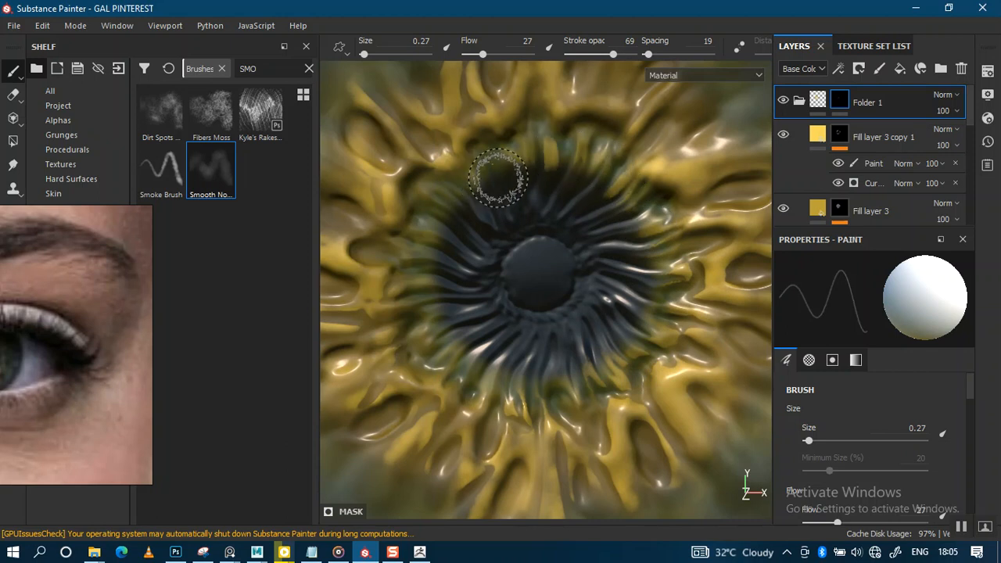
alt+middle_drag(499, 178, 518, 146)
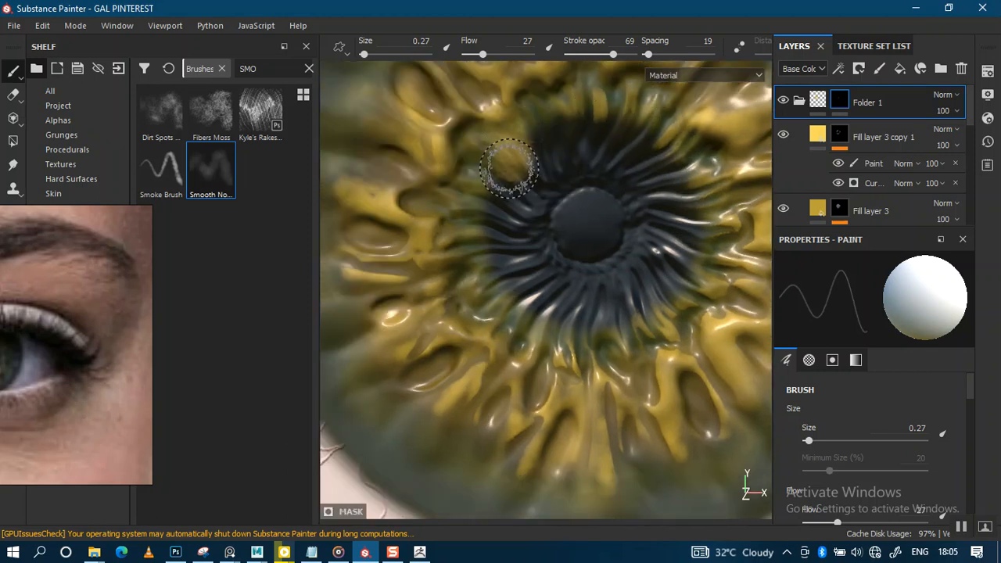
- Undo the last mask stroke beside the pupil ring and reduce the brush size to 0.1
key(ctrl+z)
click(533, 126)
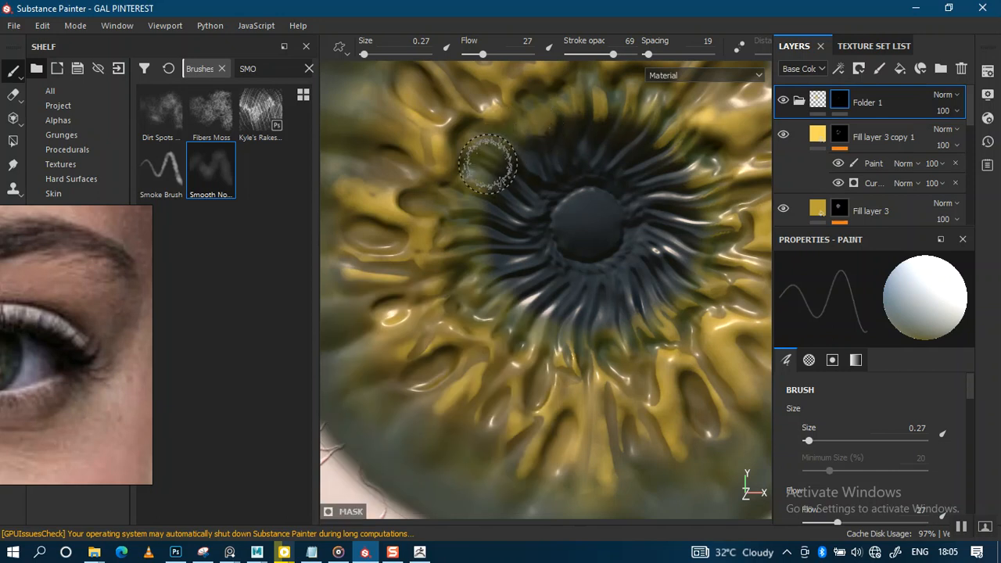
key(ctrl)
mouse_move(503, 203)
ctrl+right_down()
mouse_move(478, 254)
mouse_move(491, 251)
ctrl+right_up()
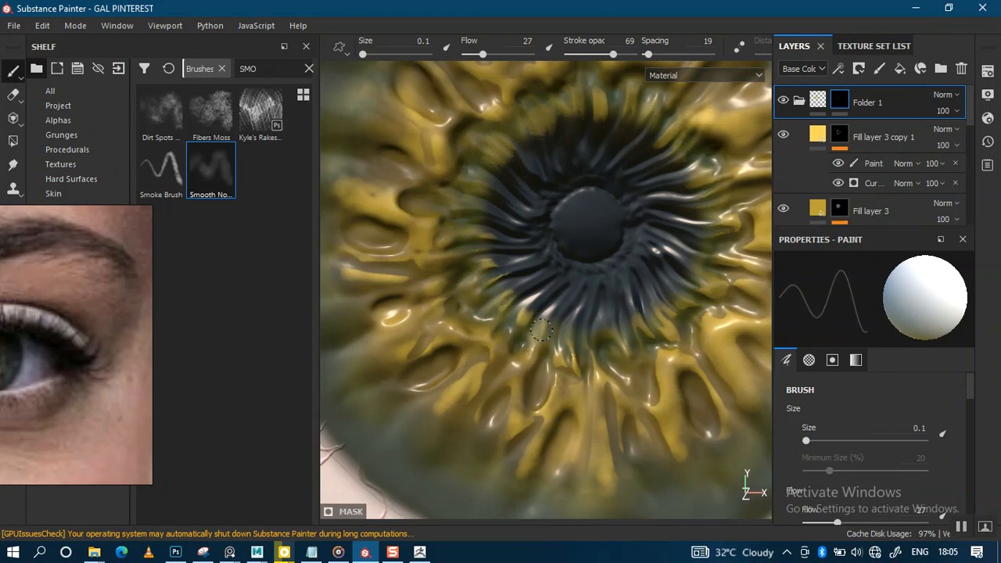
- Collapse Folder 1 and turn off the isolation of the INNER_EYES2 texture set to bring back the head
alt+right_drag(659, 316, 573, 28)
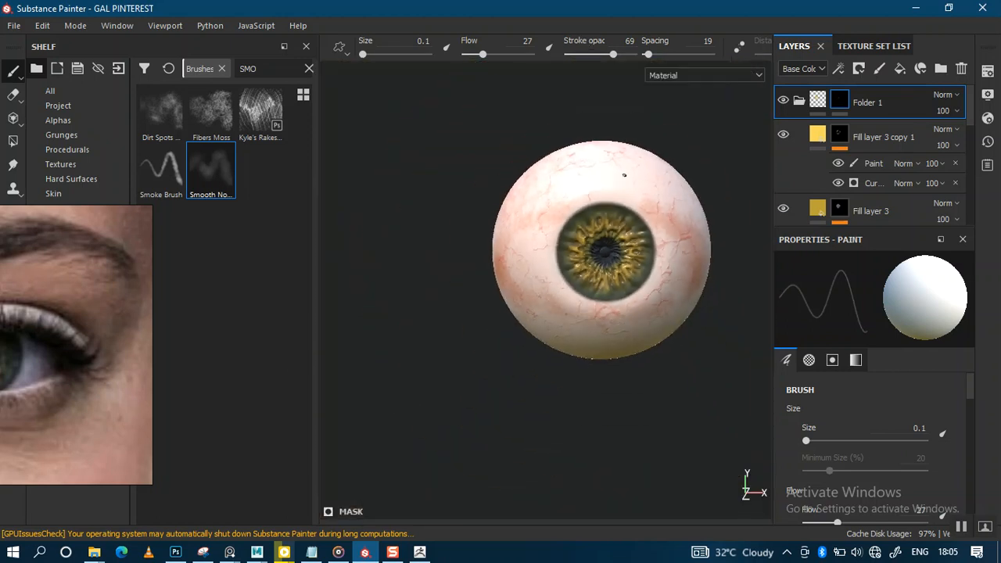
click(799, 100)
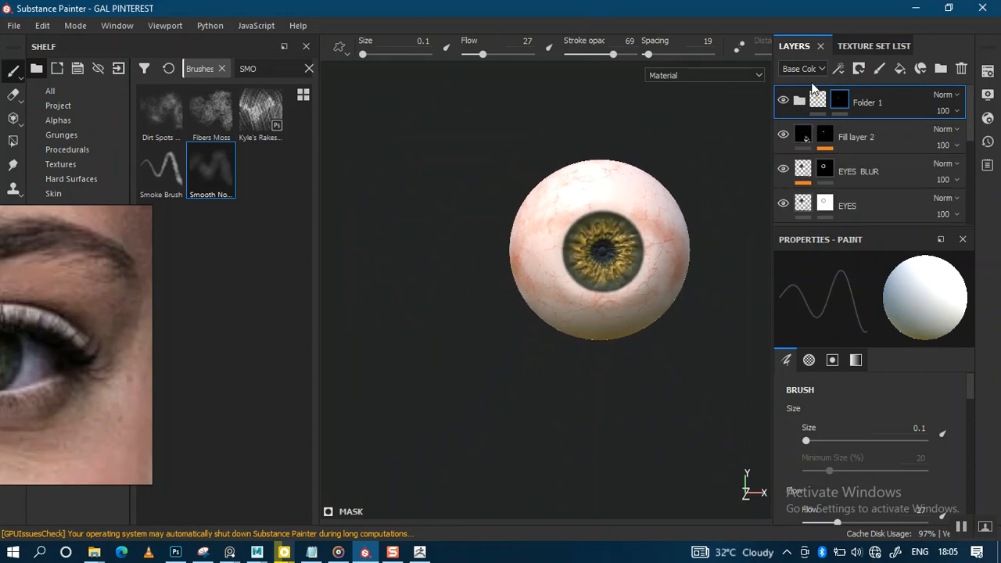
click(862, 47)
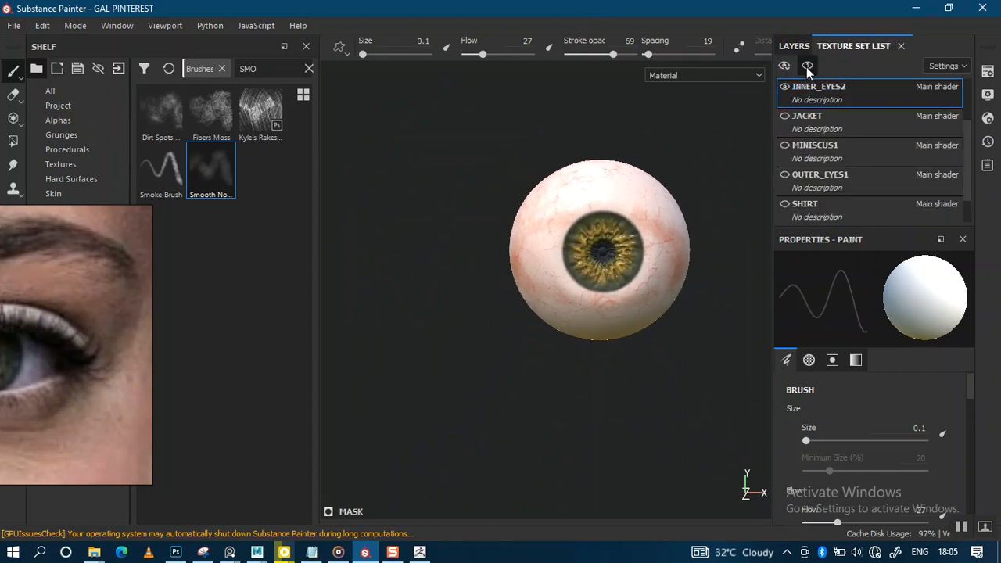
click(807, 66)
- Examine the textured eyes on the whole head from the front under rotated environment lighting
alt+right_drag(581, 234, 562, 66)
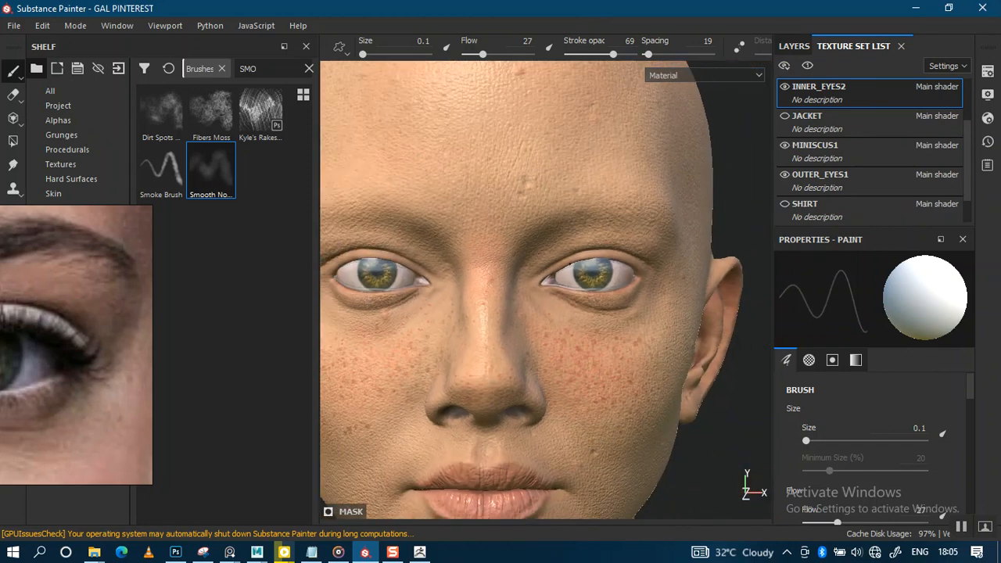
alt+right_drag(551, 319, 556, 218)
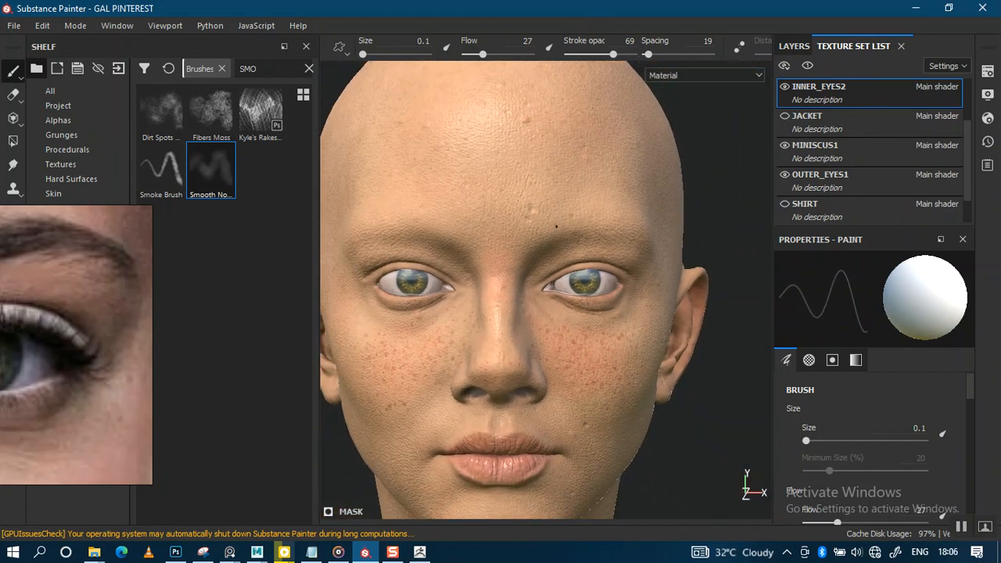
alt+middle_drag(557, 217, 576, 169)
alt+right_drag(577, 169, 577, 294)
alt+drag(578, 295, 573, 293)
shift+right_drag(573, 292, 696, 288)
alt+right_drag(607, 288, 606, 199)
mouse_move(584, 230)
alt+mouse_down()
mouse_move(606, 230)
mouse_move(595, 233)
alt+mouse_up()
mouse_move(601, 259)
alt+right_down()
mouse_move(600, 240)
mouse_move(622, 281)
alt+right_up()
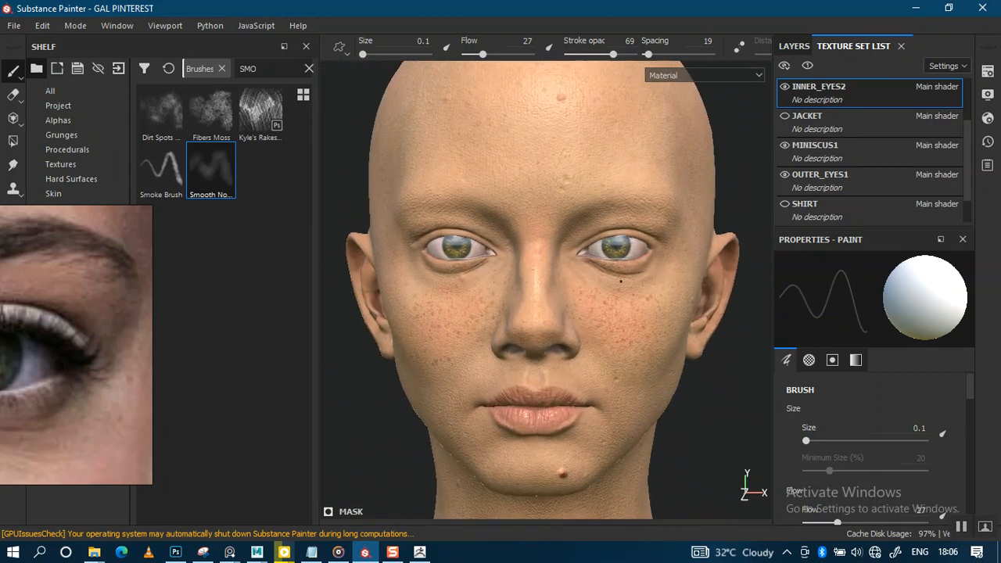
- Enable viewport shadows and rotate the environment lighting to 265
click(988, 94)
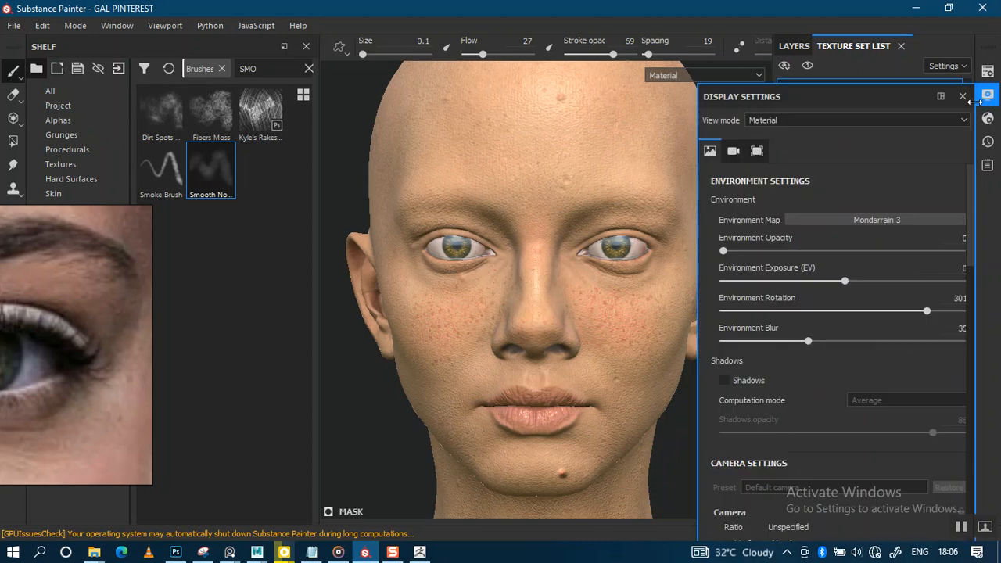
click(725, 381)
shift+right_drag(572, 288, 601, 297)
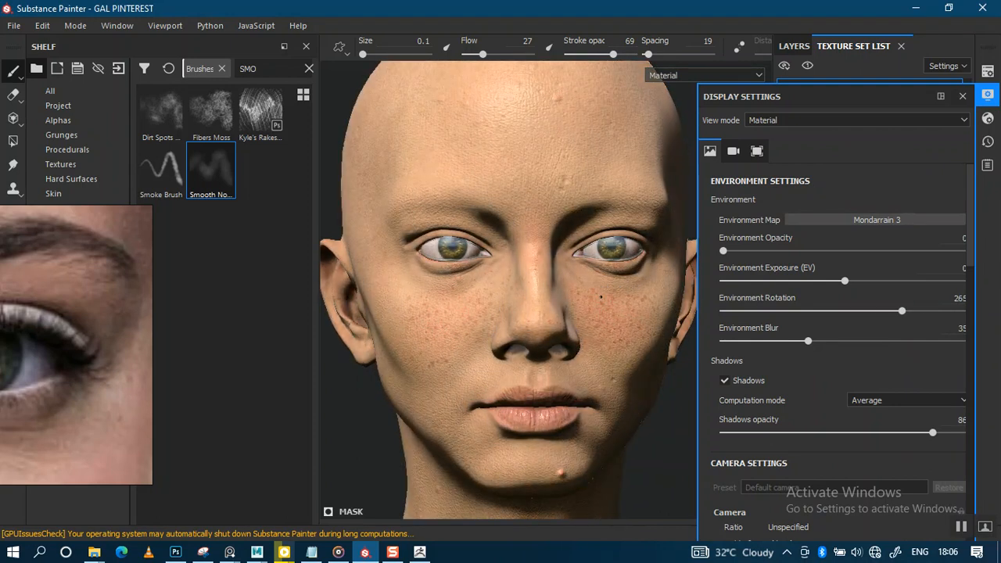
- Try the Soft 1Front 2Backs environment map with the environment rotation at 358
click(877, 220)
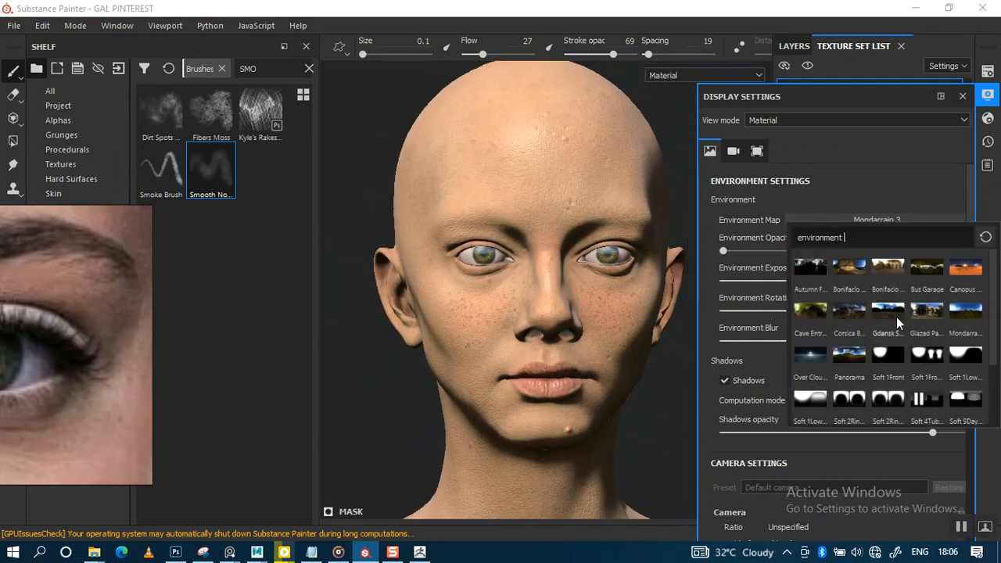
click(711, 298)
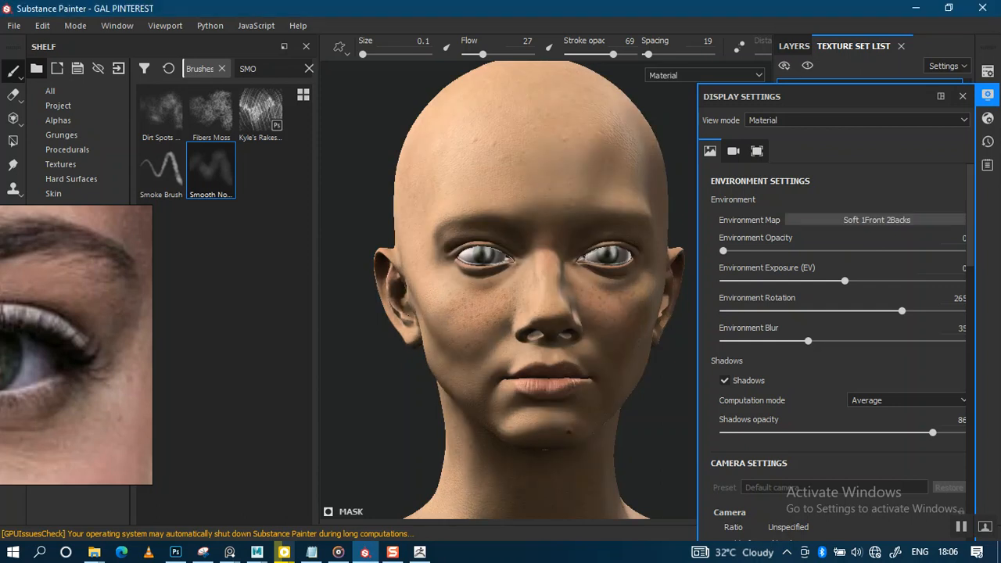
shift+right_drag(535, 334, 550, 333)
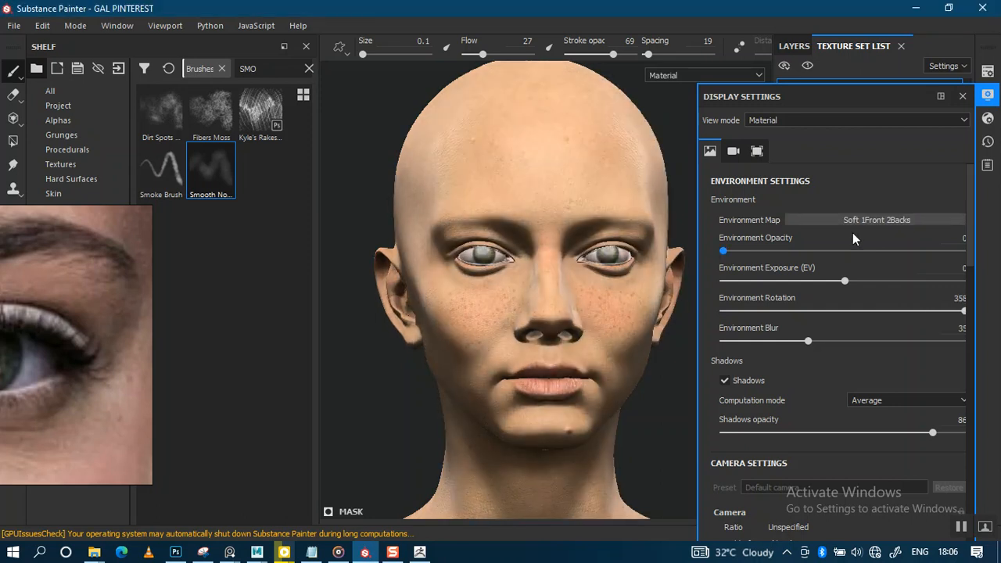
- Set the environment map to Soft 1Front, rotate the lighting to 319 and close the display settings
click(861, 220)
click(889, 366)
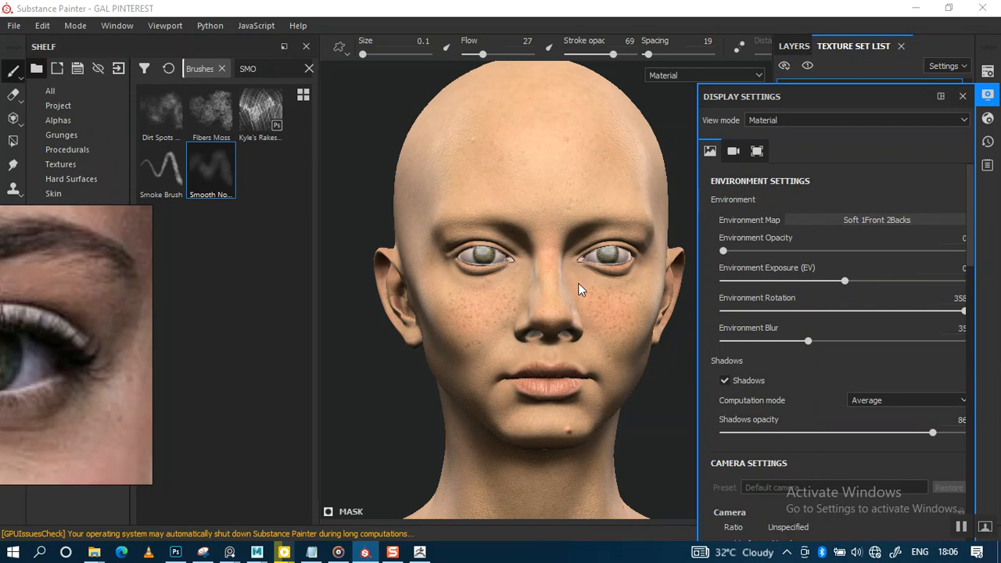
mouse_move(578, 280)
shift+right_down()
mouse_move(572, 266)
mouse_move(570, 290)
mouse_move(583, 286)
shift+right_up()
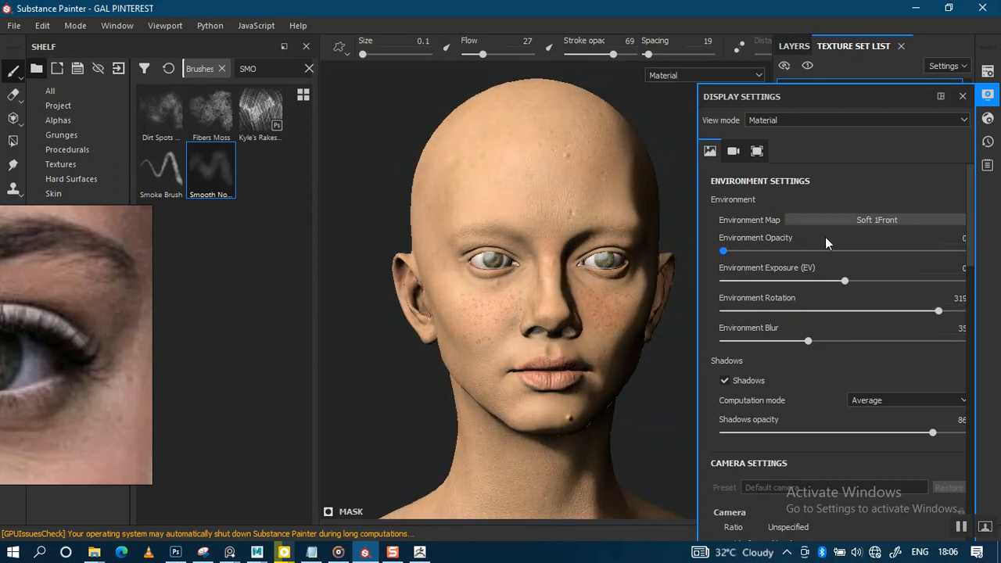
click(962, 97)
scroll(626, 295, down, 2)
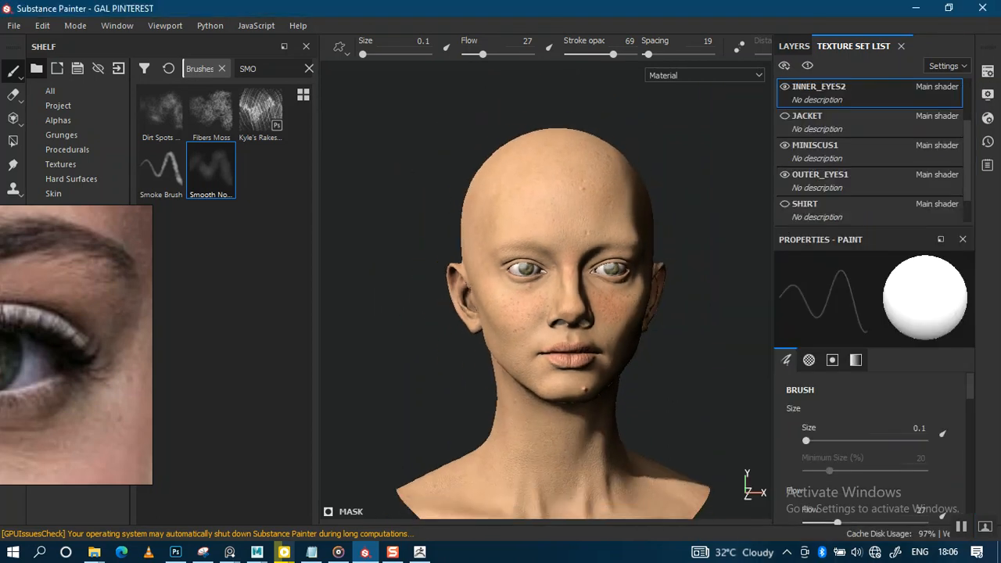
- Show all texture sets, including the jacket and shirt
alt+middle_drag(619, 275, 601, 231)
click(796, 45)
click(867, 48)
right_click(785, 70)
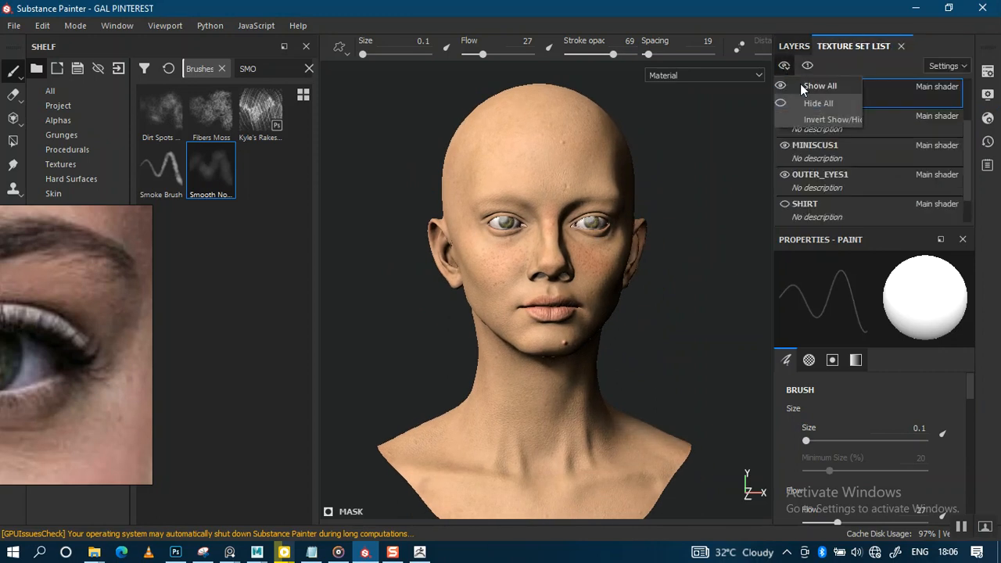
click(799, 83)
- Frame the dressed bust from a three-quarter angle, adjust the environment lighting rotation and save the project
alt+drag(543, 194, 633, 273)
shift+right_drag(645, 275, 655, 276)
alt+drag(609, 293, 637, 295)
scroll(637, 295, up, 1)
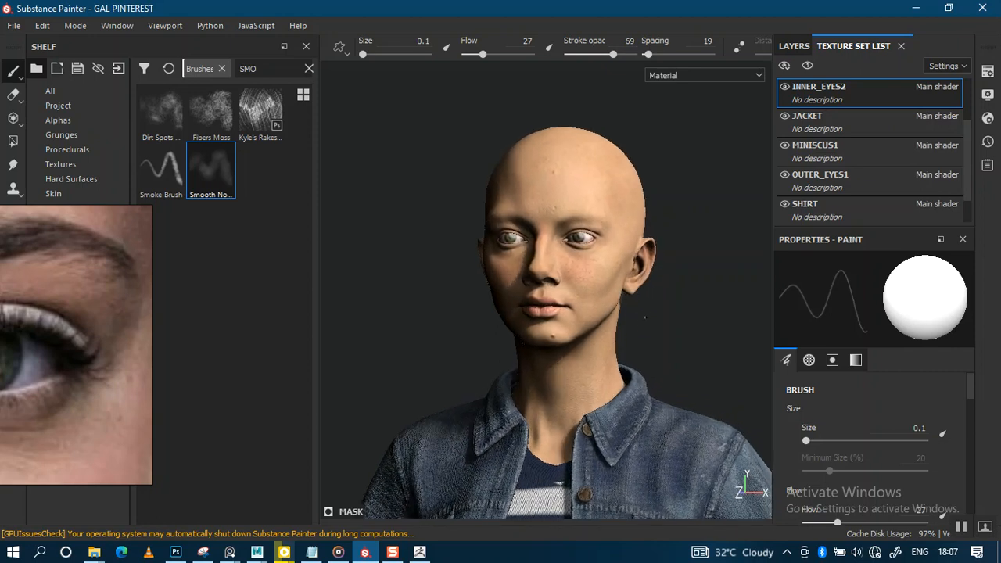
alt+middle_drag(630, 285, 622, 280)
key(ctrl+s)
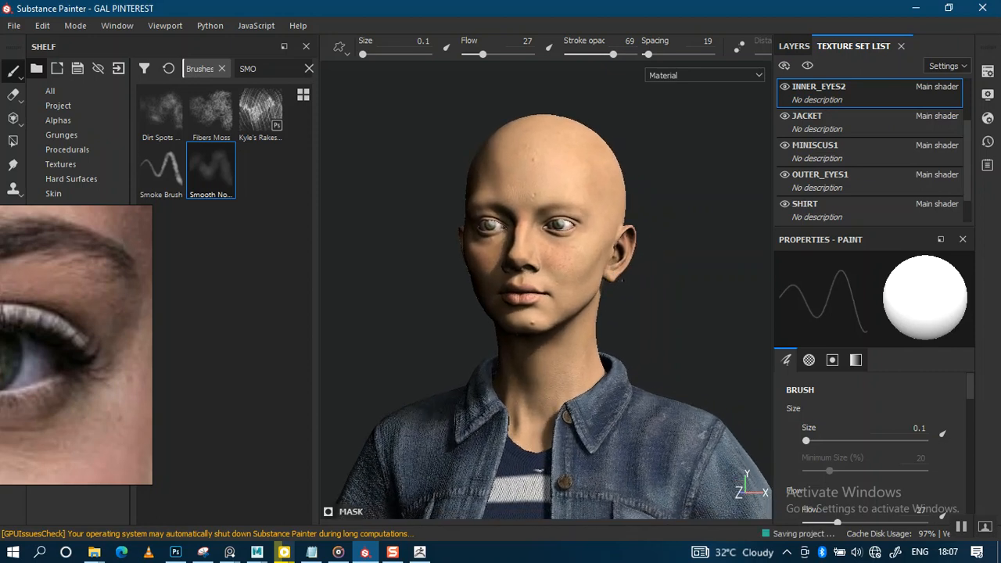